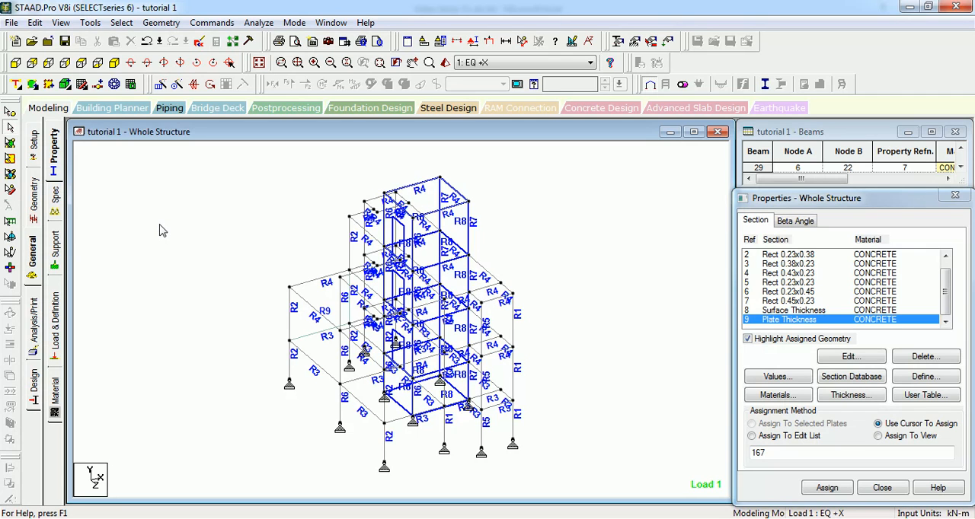
{"action": "left_click", "coordinate": [121, 22]}
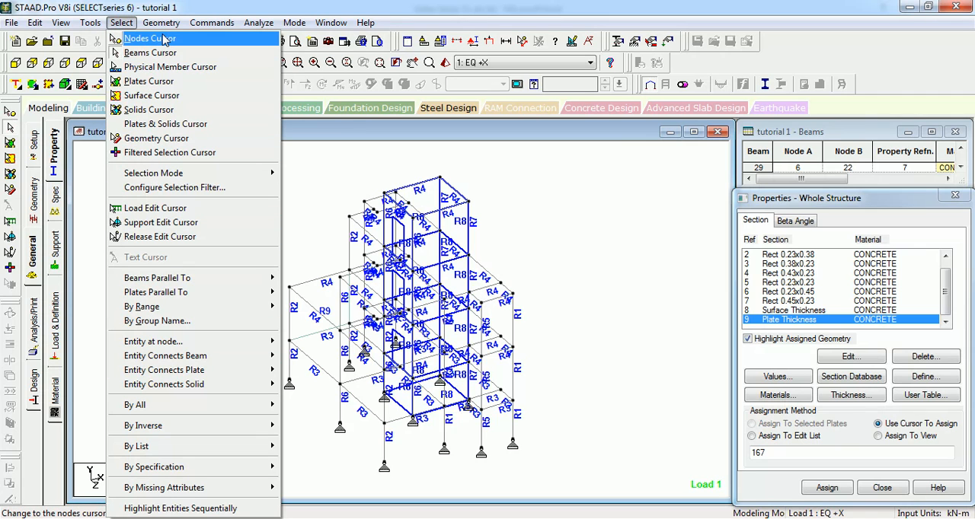
{"action": "left_click", "coordinate": [316, 137]}
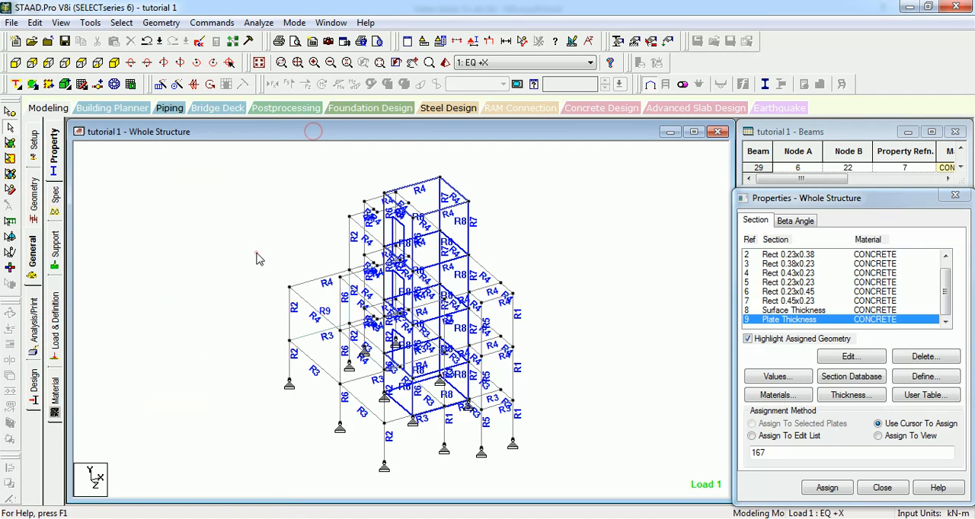
{"action": "scroll", "coordinate": [256, 259], "scroll_direction": "up", "scroll_amount": 5}
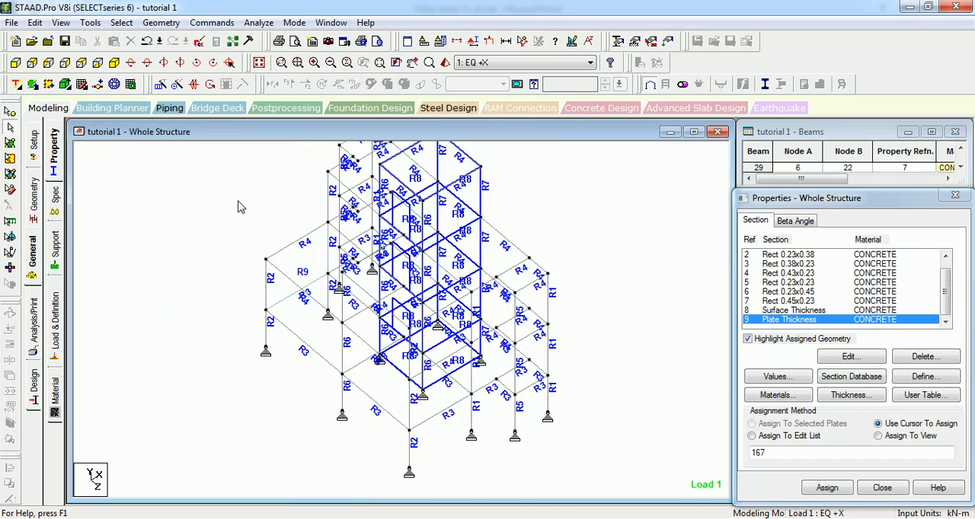
{"action": "key", "text": "Down"}
{"action": "key", "text": "Down"}
{"action": "key", "text": "Down"}
{"action": "key", "text": "Down"}
{"action": "key", "text": "Down"}
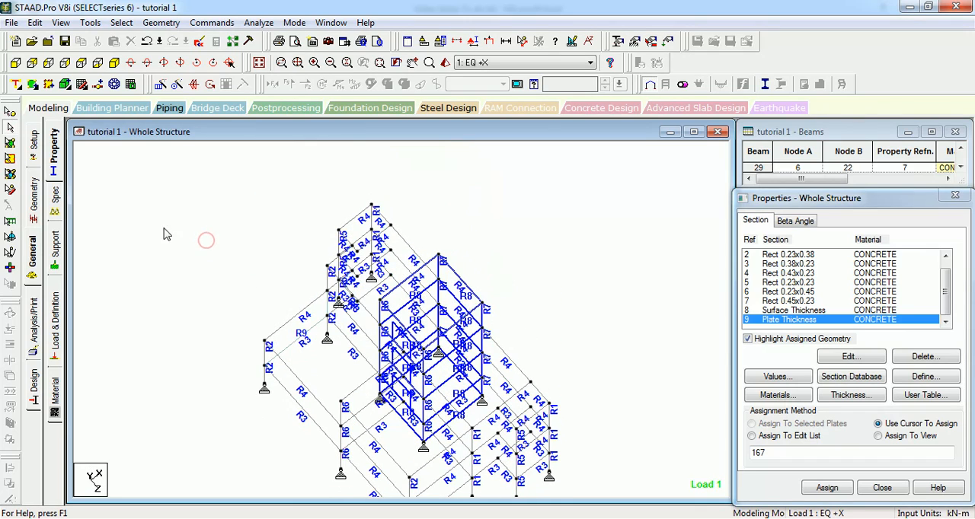
{"action": "middle_click_drag", "start_coordinate": [143, 239], "coordinate": [151, 216]}
{"action": "scroll", "coordinate": [153, 209], "scroll_direction": "down", "scroll_amount": 3}
{"action": "left_click", "coordinate": [171, 246]}
{"action": "scroll", "coordinate": [172, 246], "scroll_direction": "up", "scroll_amount": 1}
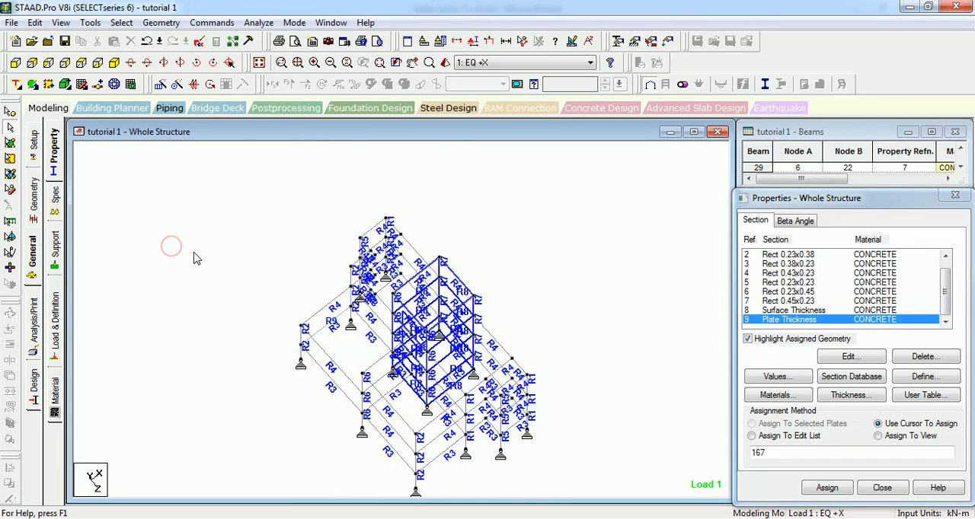
Step: Window-select several groups of nodes across the structure with the Nodes Cursor and clear the selection
{"action": "left_click", "coordinate": [9, 113]}
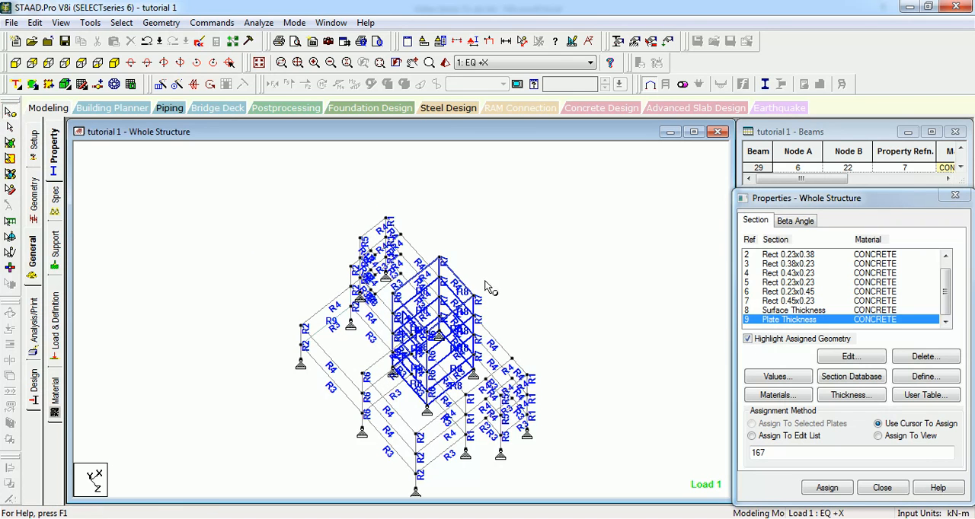
{"action": "scroll", "coordinate": [496, 262], "scroll_direction": "down", "scroll_amount": 1}
{"action": "left_click_drag", "start_coordinate": [512, 250], "coordinate": [214, 466]}
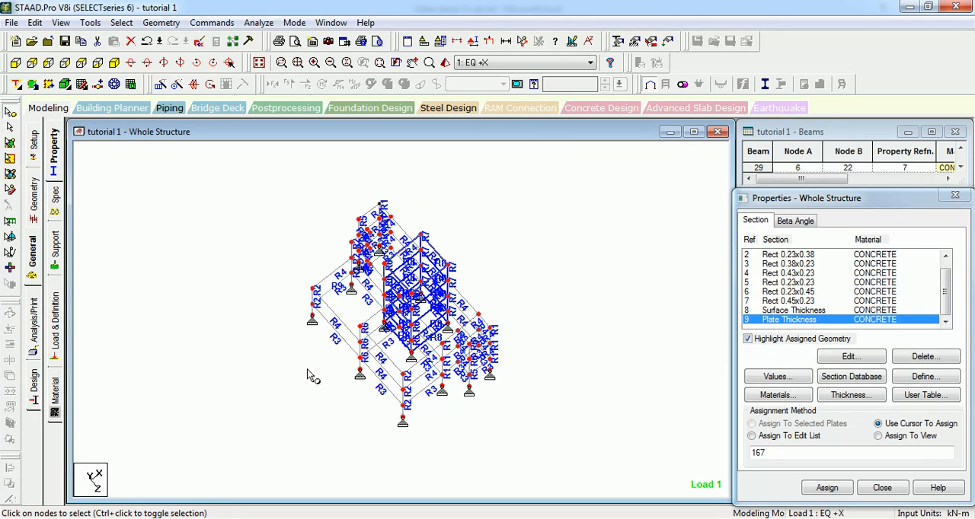
{"action": "left_click_drag", "start_coordinate": [336, 268], "coordinate": [330, 309]}
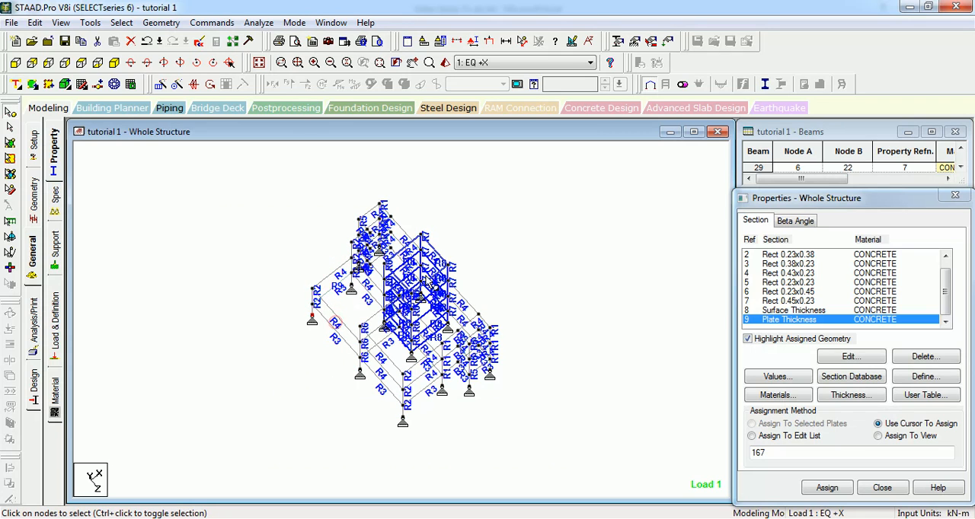
{"action": "left_click_drag", "start_coordinate": [497, 282], "coordinate": [375, 487]}
{"action": "left_click_drag", "start_coordinate": [430, 211], "coordinate": [281, 396]}
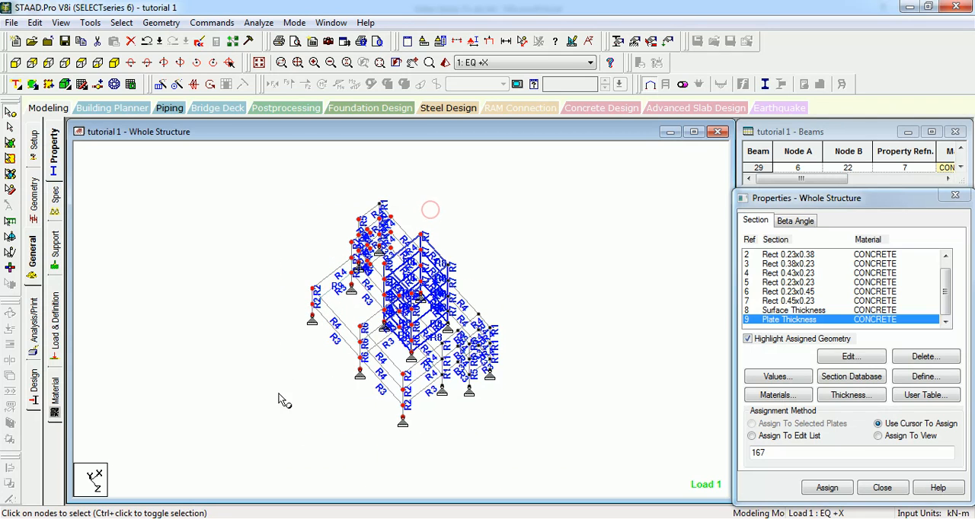
{"action": "left_click", "coordinate": [180, 275]}
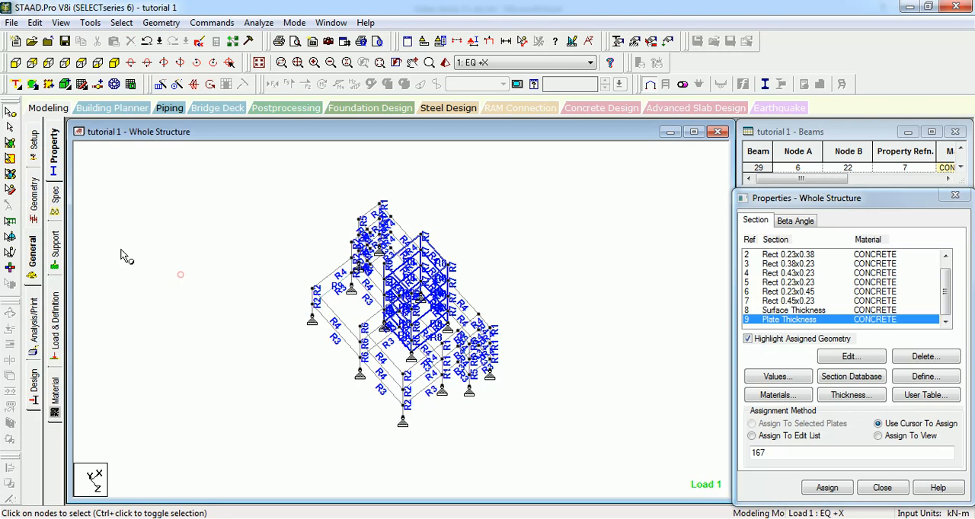
Step: Window-select a large group of the structure's beams with the Beams Cursor and clear the selection
{"action": "left_click", "coordinate": [10, 127]}
{"action": "left_click_drag", "start_coordinate": [319, 354], "coordinate": [298, 374]}
{"action": "scroll", "coordinate": [293, 320], "scroll_direction": "up", "scroll_amount": 2}
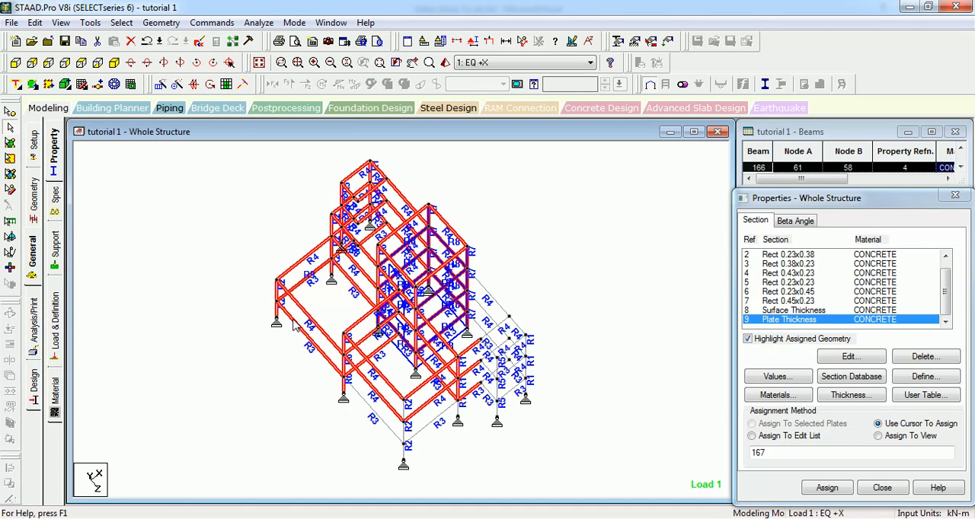
{"action": "left_click", "coordinate": [217, 249]}
Step: Select the R9 wall plate with the Plates Cursor and the core wall surfaces with the Surface Cursor
{"action": "left_click", "coordinate": [9, 142]}
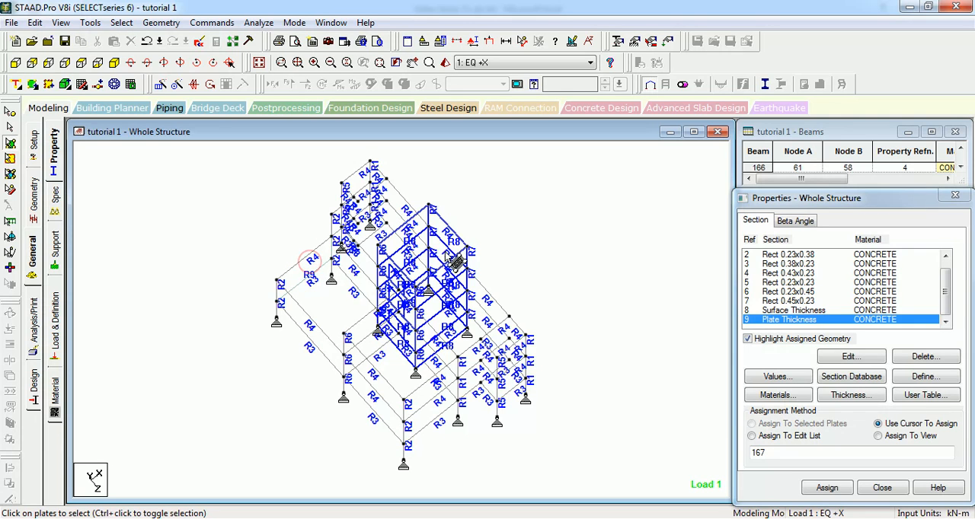
{"action": "left_click_drag", "start_coordinate": [404, 179], "coordinate": [324, 360]}
{"action": "left_click_drag", "start_coordinate": [448, 181], "coordinate": [176, 403]}
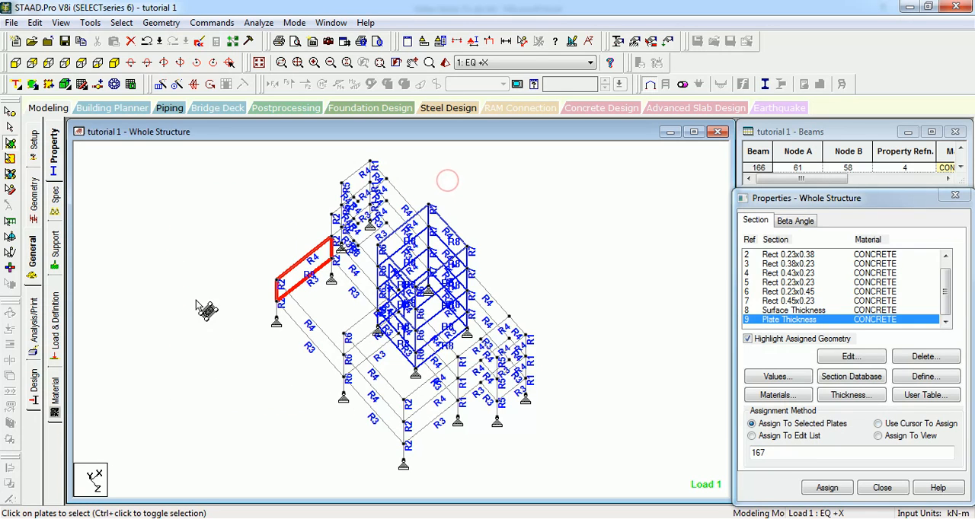
{"action": "left_click", "coordinate": [10, 158]}
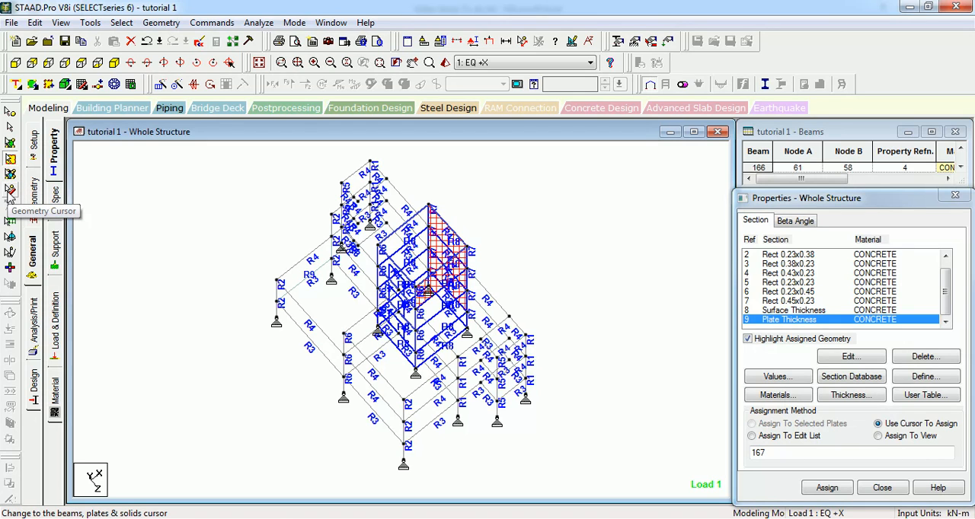
Step: Select the R9 plate and nearby beams with the Geometry Cursor and clear the selection
{"action": "left_click", "coordinate": [9, 192]}
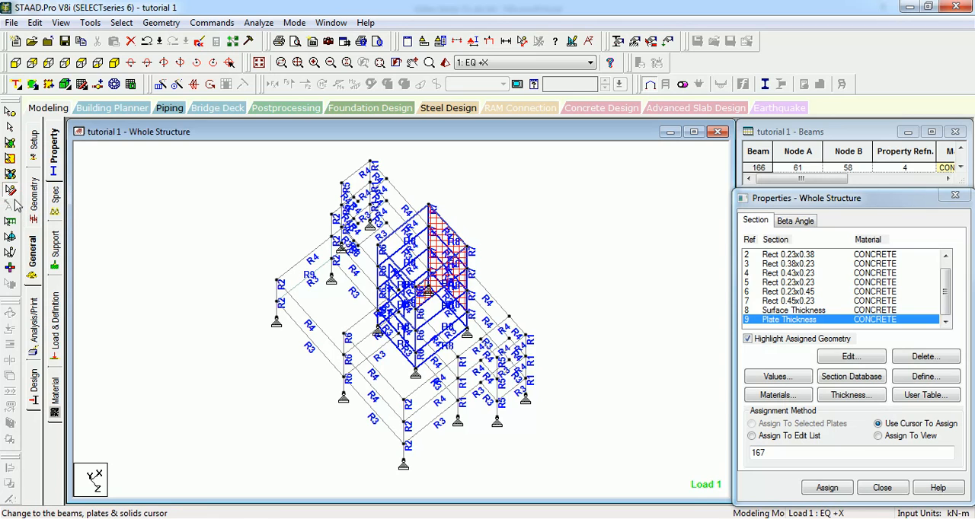
{"action": "left_click_drag", "start_coordinate": [289, 247], "coordinate": [239, 356]}
{"action": "left_click", "coordinate": [306, 275]}
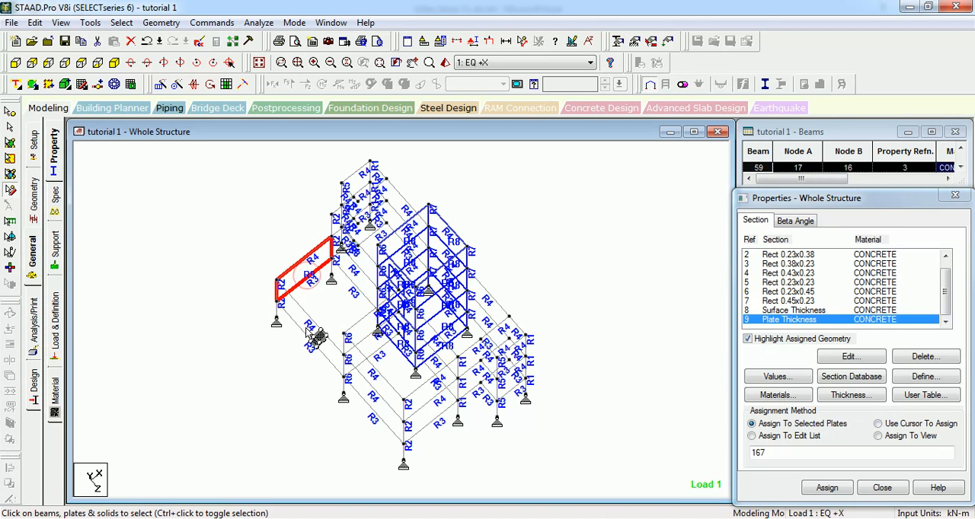
{"action": "left_click", "coordinate": [311, 318]}
{"action": "left_click_drag", "start_coordinate": [274, 242], "coordinate": [249, 302]}
{"action": "left_click_drag", "start_coordinate": [279, 272], "coordinate": [255, 293]}
{"action": "left_click", "coordinate": [242, 277]}
{"action": "scroll", "coordinate": [195, 233], "scroll_direction": "up", "scroll_amount": 1}
{"action": "middle_click_drag", "start_coordinate": [197, 236], "coordinate": [200, 273]}
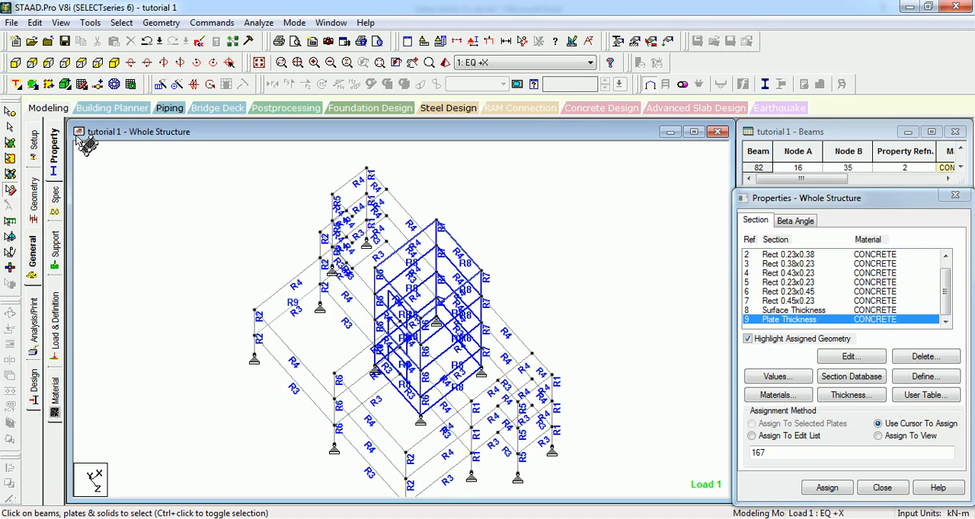
Step: Show the structure in isometric view and display the UNI GY -7.5 kN/m load of reference load case R1 : DL
{"action": "left_click", "coordinate": [16, 62]}
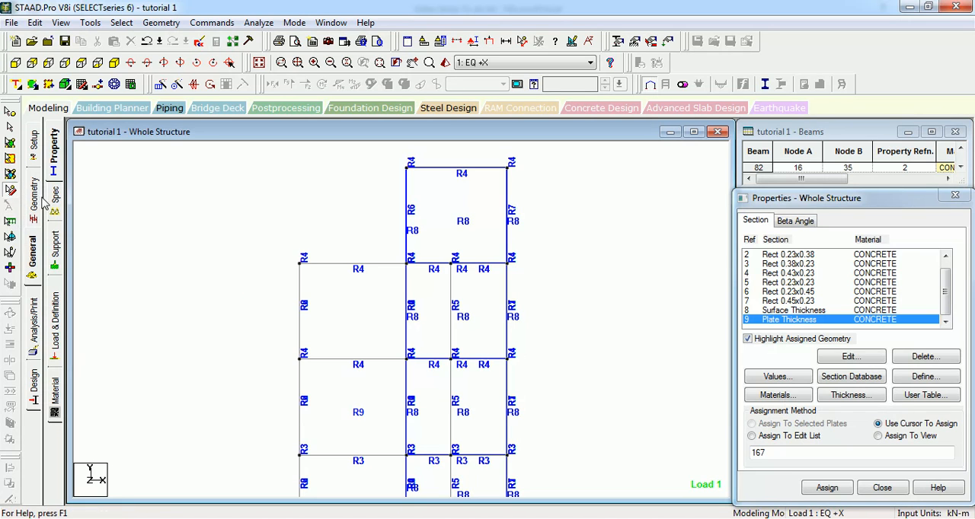
{"action": "left_click", "coordinate": [55, 323]}
{"action": "left_click", "coordinate": [114, 63]}
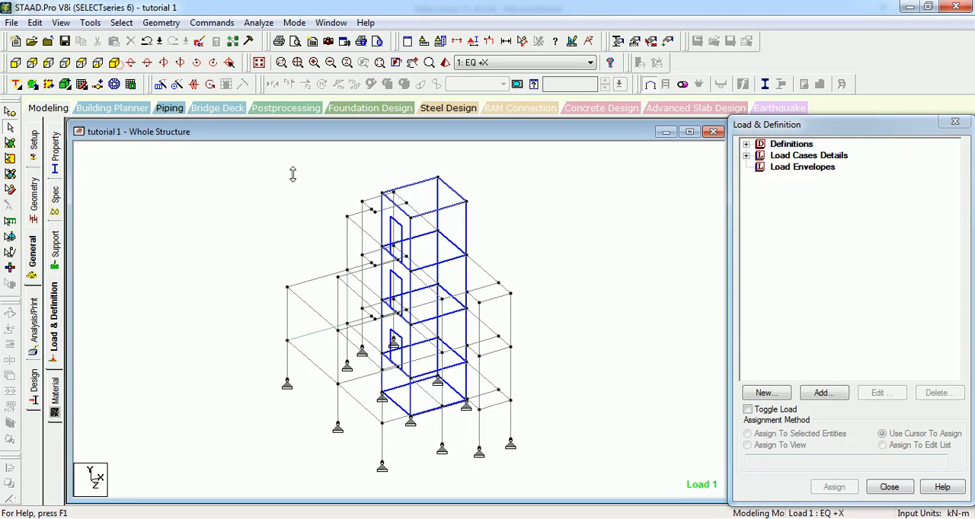
{"action": "left_click", "coordinate": [746, 144]}
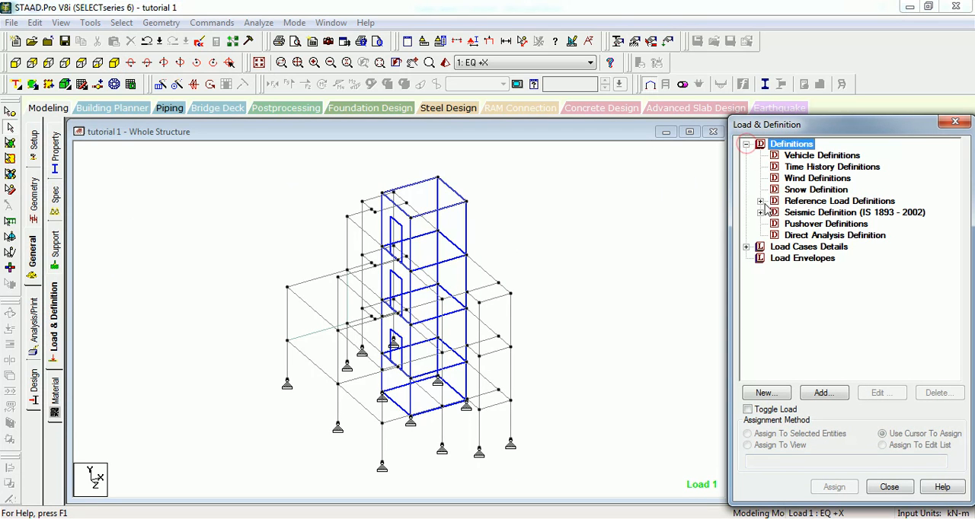
{"action": "left_click", "coordinate": [760, 201]}
{"action": "left_click", "coordinate": [774, 212]}
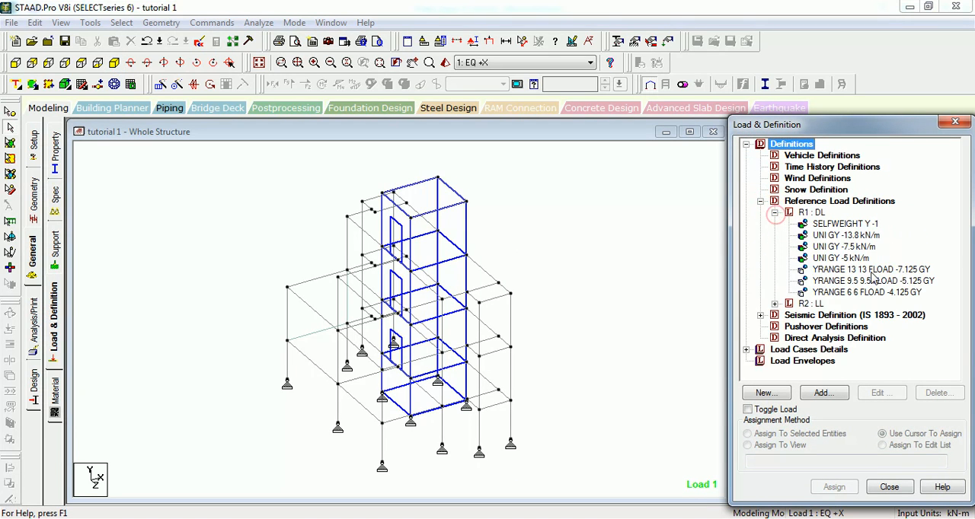
{"action": "left_click", "coordinate": [844, 246]}
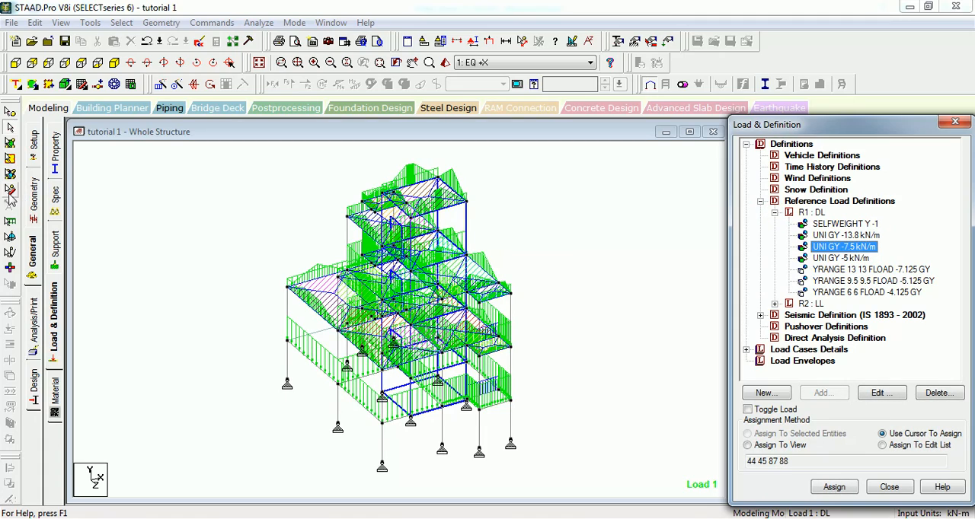
Step: Inspect the uniform force settings of the load on the lower roof's edge beam using the Load Edit Cursor
{"action": "scroll", "coordinate": [352, 237], "scroll_direction": "up", "scroll_amount": 3}
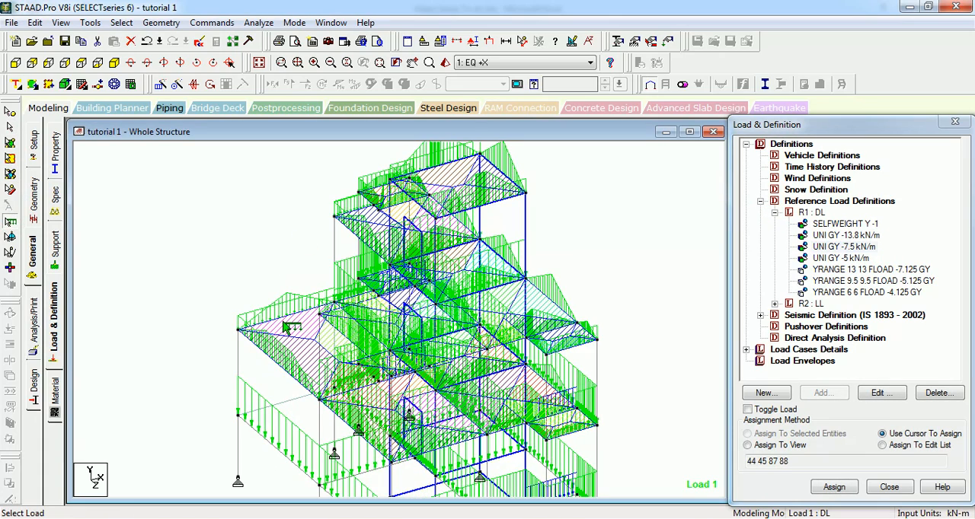
{"action": "left_click", "coordinate": [283, 321]}
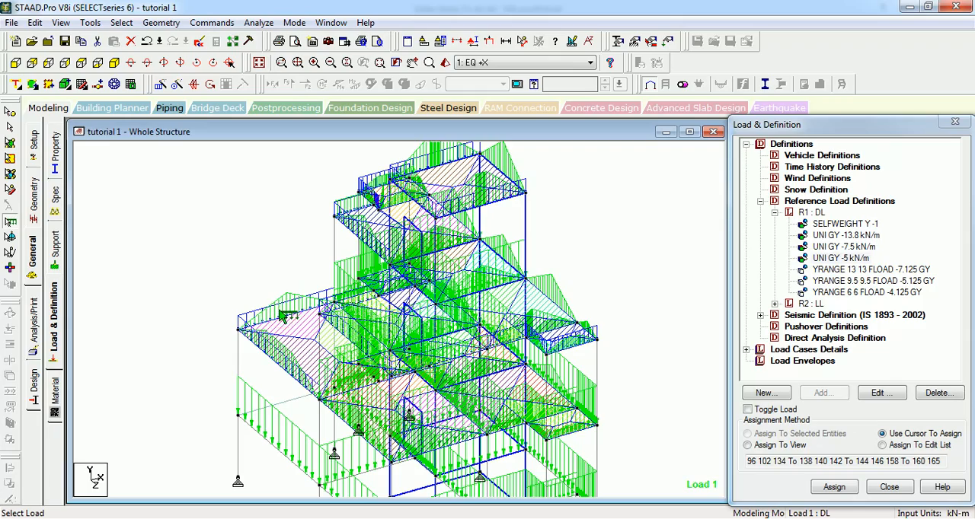
{"action": "double_click", "coordinate": [284, 325]}
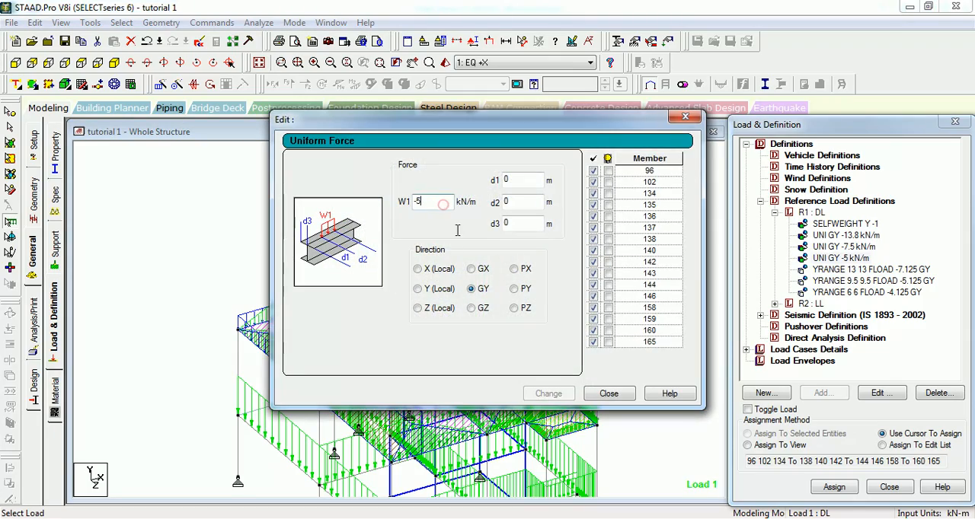
{"action": "left_click", "coordinate": [616, 395]}
Step: Inspect the uniform force settings of the load on the lowest-level perimeter beam using the Load Edit Cursor
{"action": "middle_click_drag", "start_coordinate": [314, 356], "coordinate": [255, 272]}
{"action": "scroll", "coordinate": [323, 352], "scroll_direction": "up", "scroll_amount": 2}
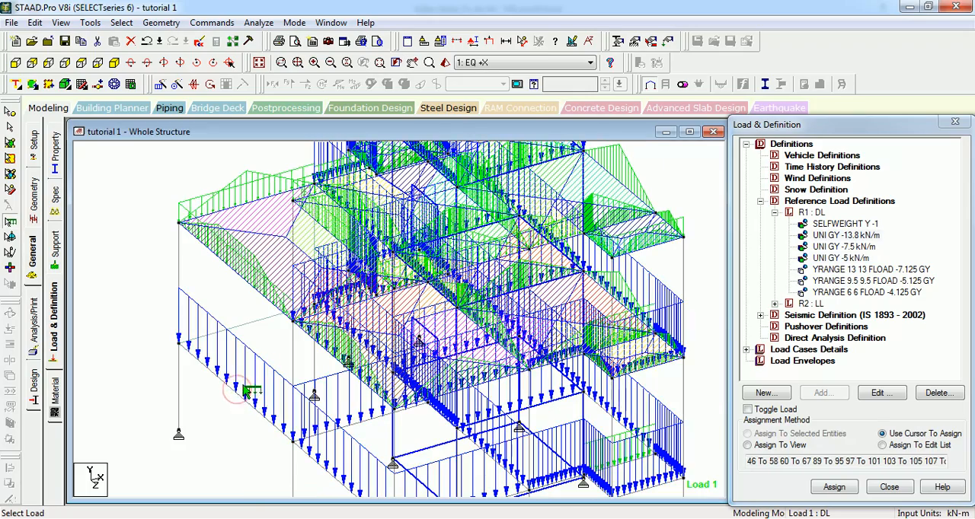
{"action": "middle_click_drag", "start_coordinate": [242, 397], "coordinate": [227, 303]}
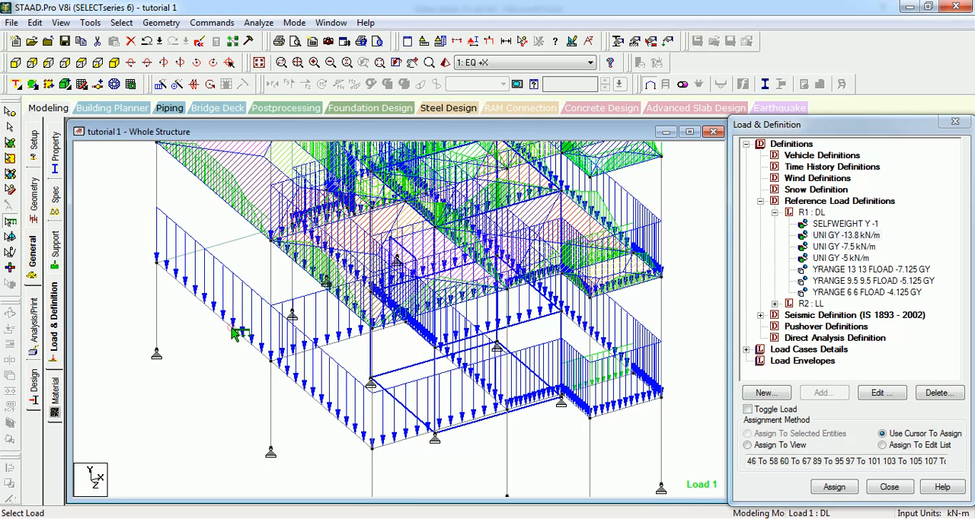
{"action": "double_click", "coordinate": [227, 301]}
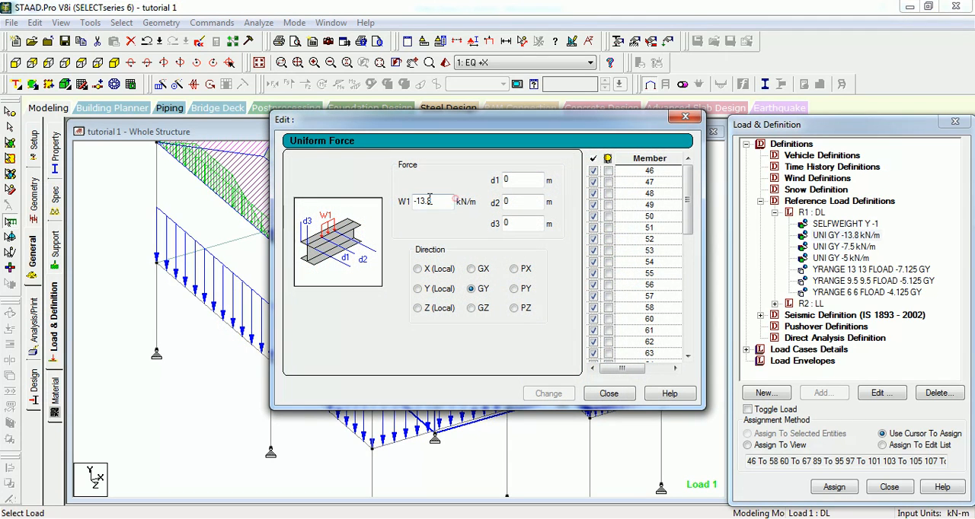
{"action": "left_click", "coordinate": [609, 393]}
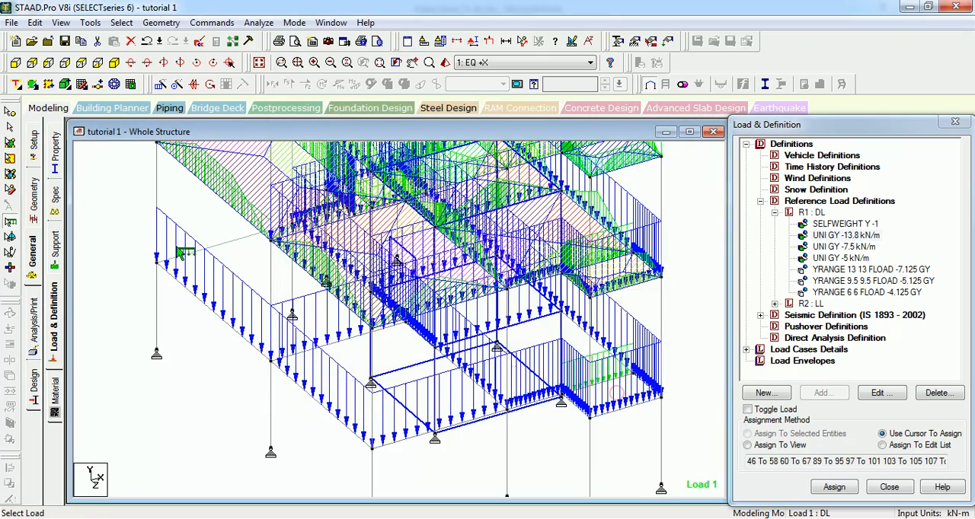
Step: Inspect the pinned restraint settings of a base support using the Support Edit Cursor, then dismiss them without changes
{"action": "left_click", "coordinate": [11, 222]}
{"action": "middle_click_drag", "start_coordinate": [456, 241], "coordinate": [318, 400]}
{"action": "middle_click_drag", "start_coordinate": [479, 262], "coordinate": [398, 388]}
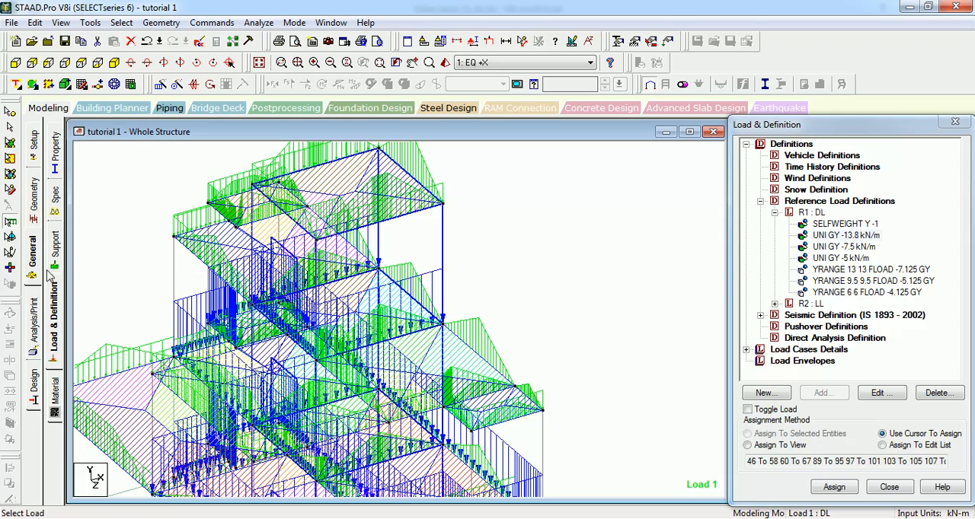
{"action": "left_click", "coordinate": [10, 237]}
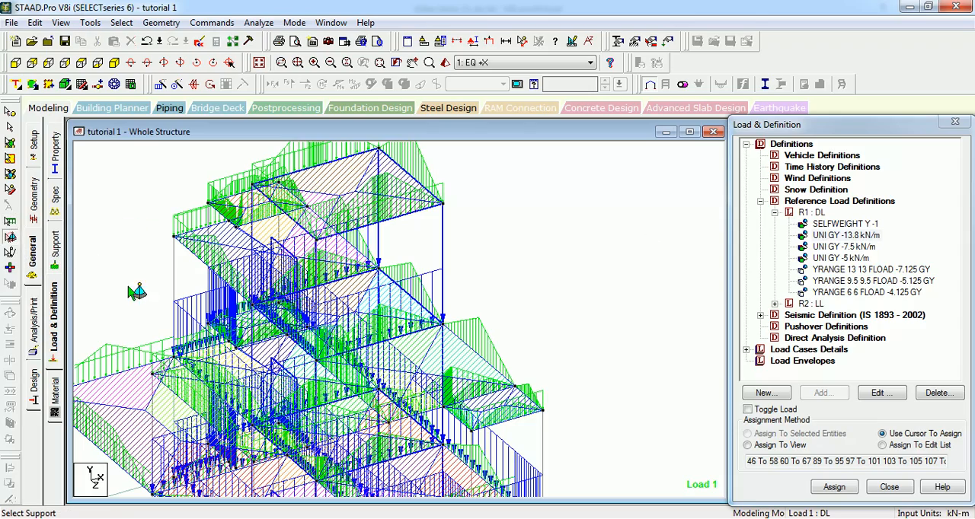
{"action": "middle_click_drag", "start_coordinate": [146, 307], "coordinate": [337, 172]}
{"action": "middle_click_drag", "start_coordinate": [257, 317], "coordinate": [257, 211]}
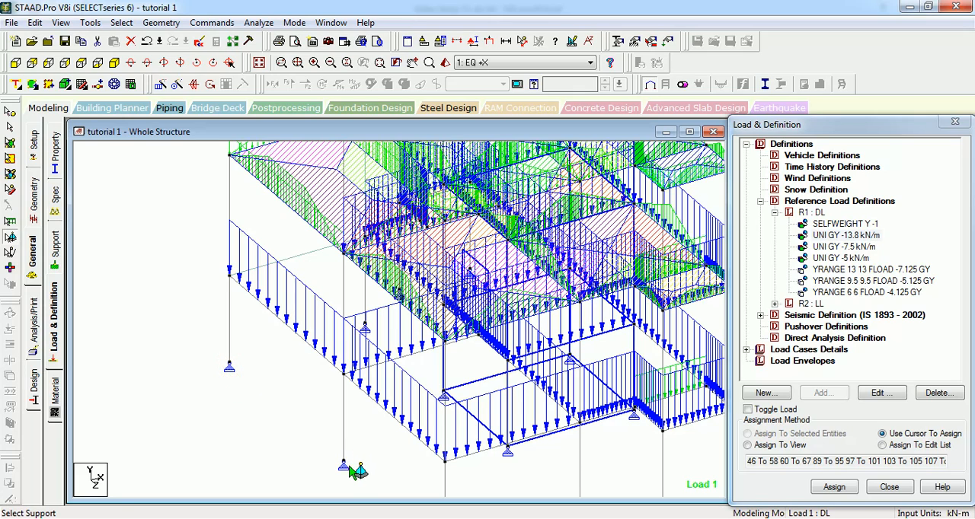
{"action": "left_click", "coordinate": [231, 347]}
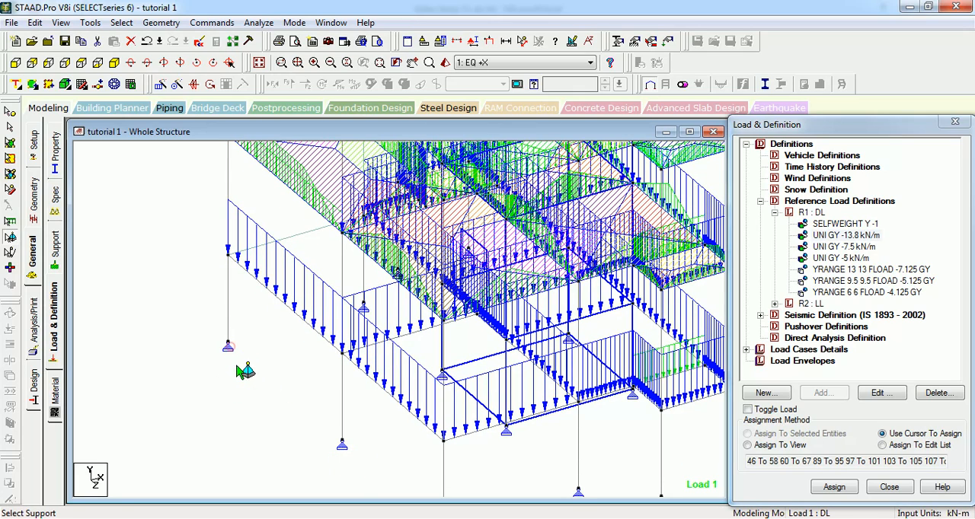
{"action": "left_click", "coordinate": [421, 353]}
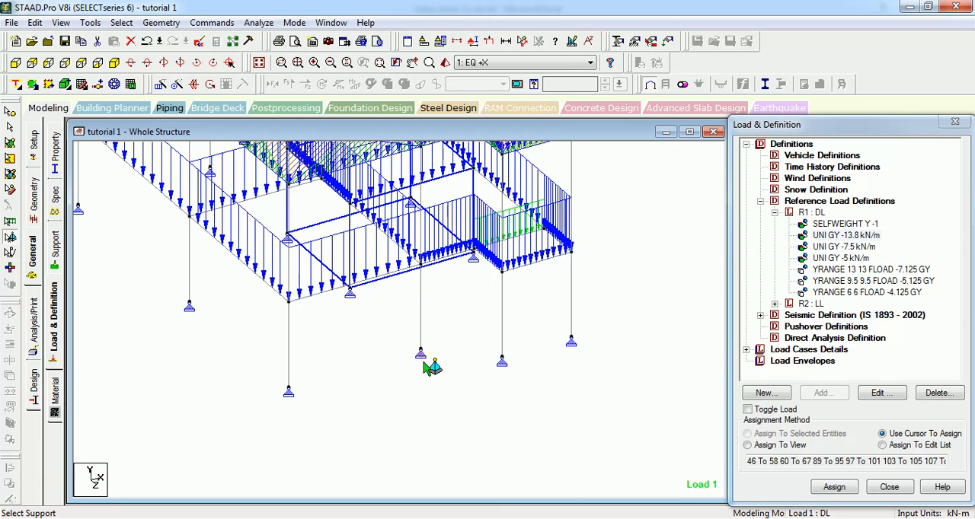
{"action": "left_click", "coordinate": [421, 355]}
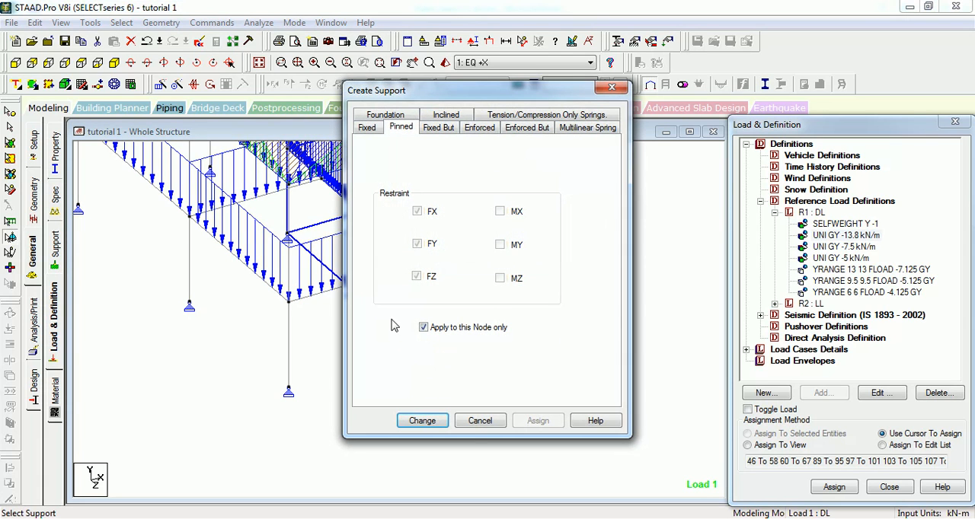
{"action": "left_click", "coordinate": [480, 421]}
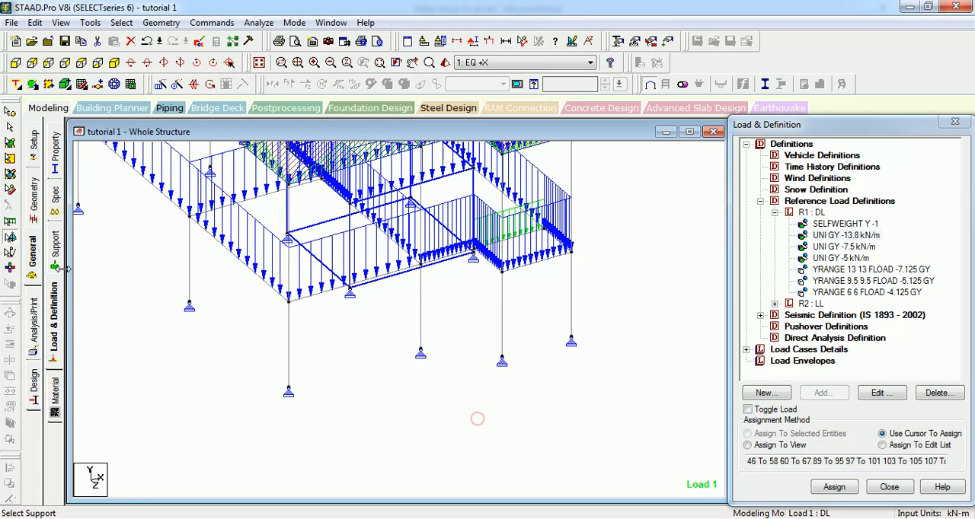
Step: Activate the Member Release Edit Cursor, close the Load & Definition window and decline the auto save
{"action": "left_click", "coordinate": [10, 252]}
{"action": "middle_click_drag", "start_coordinate": [95, 263], "coordinate": [302, 509]}
{"action": "middle_click_drag", "start_coordinate": [288, 350], "coordinate": [276, 378]}
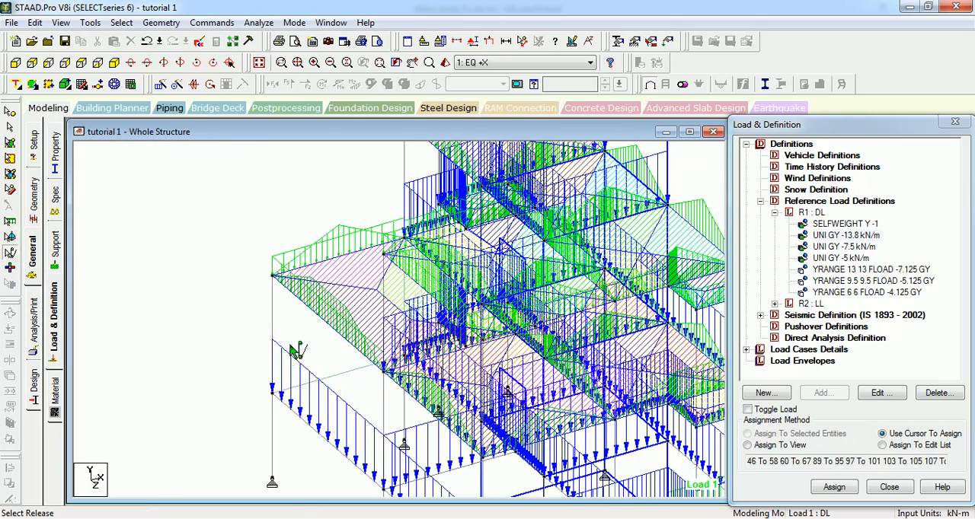
{"action": "left_click", "coordinate": [957, 122]}
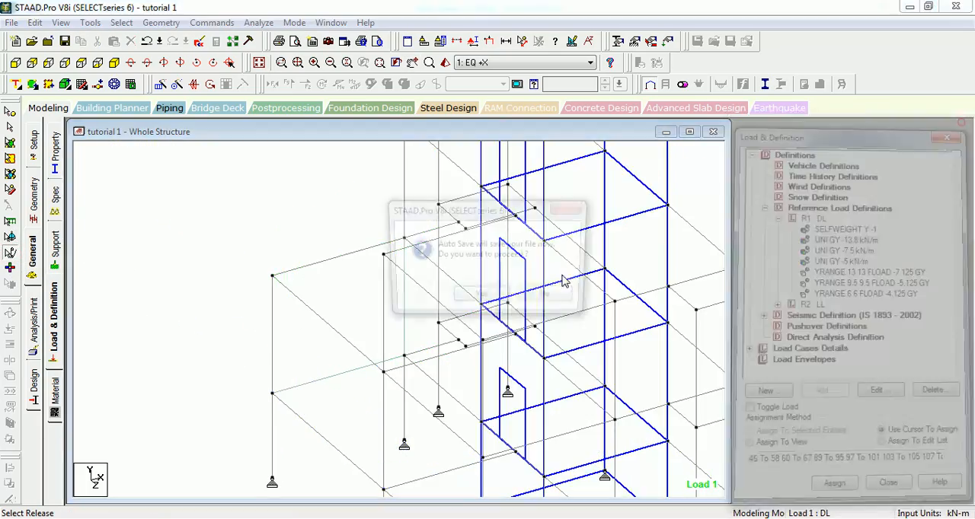
{"action": "left_click", "coordinate": [567, 298]}
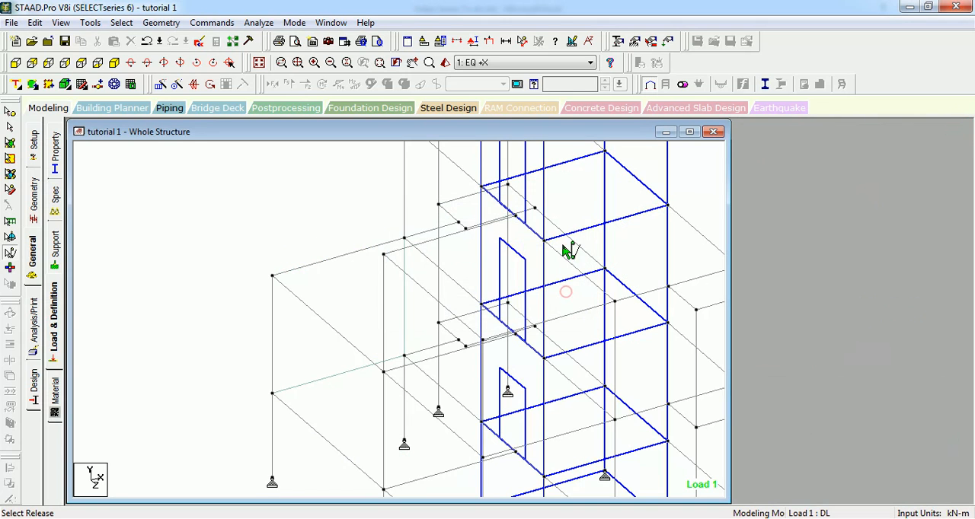
Step: Create a beam release at the End location with MZ released and assign it to the top short beam of the side bay
{"action": "left_click", "coordinate": [689, 133]}
{"action": "scroll", "coordinate": [399, 307], "scroll_direction": "up", "scroll_amount": 2}
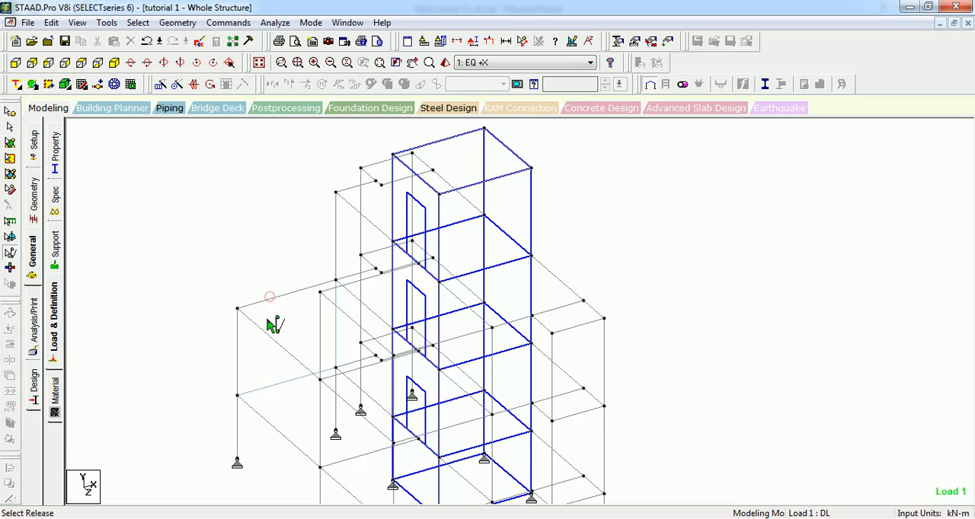
{"action": "key", "text": "Up"}
{"action": "key", "text": "Up"}
{"action": "key", "text": "Up"}
{"action": "key", "text": "Up"}
{"action": "key", "text": "Up"}
{"action": "key", "text": "Up"}
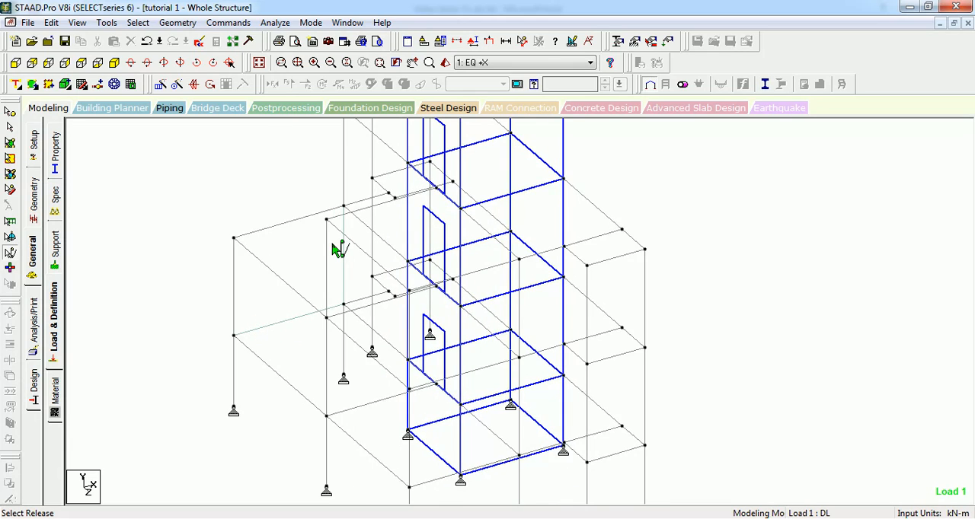
{"action": "key", "text": "Up"}
{"action": "key", "text": "Up"}
{"action": "key", "text": "Up"}
{"action": "key", "text": "Up"}
{"action": "key", "text": "Up"}
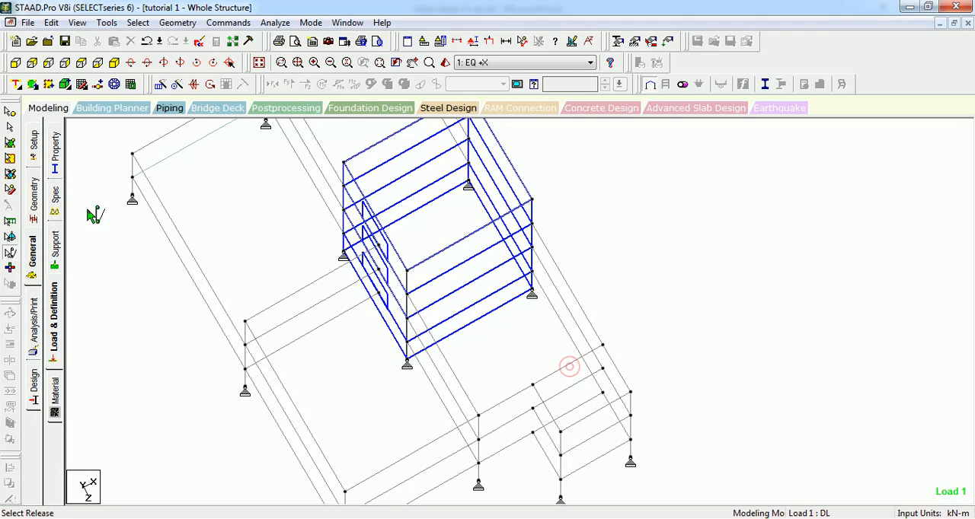
{"action": "left_click", "coordinate": [54, 195]}
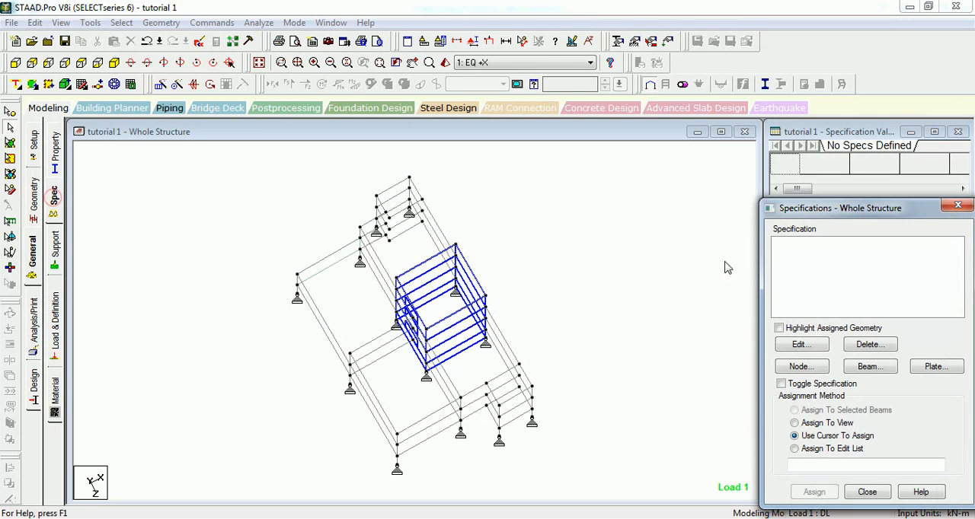
{"action": "left_click", "coordinate": [857, 366]}
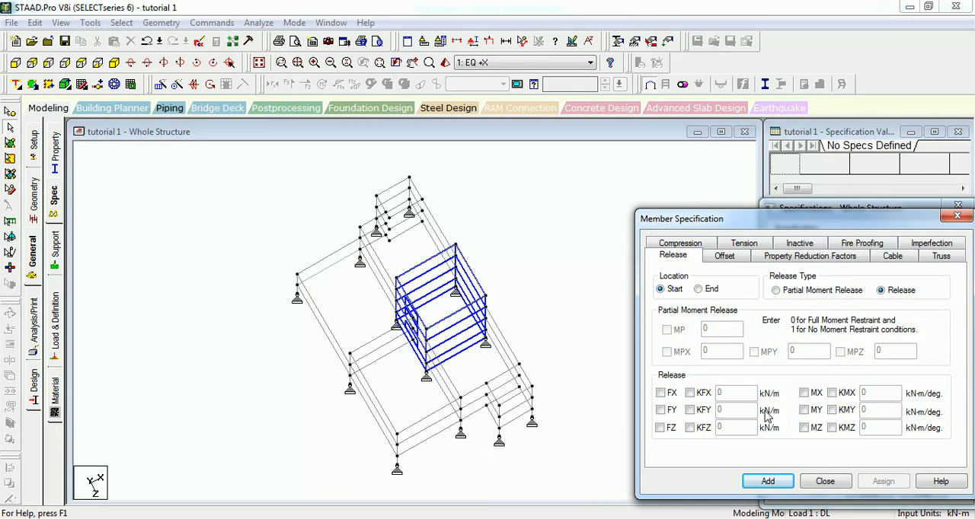
{"action": "left_click", "coordinate": [803, 427]}
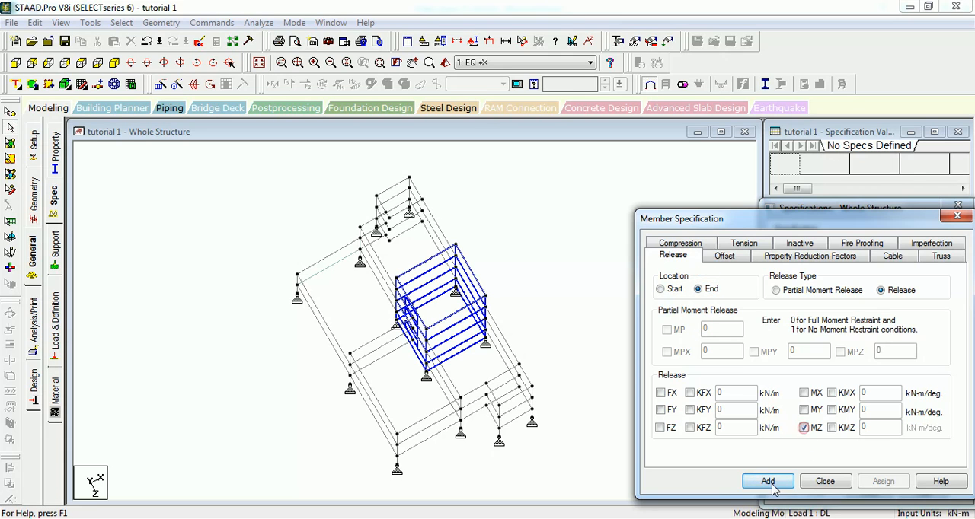
{"action": "left_click", "coordinate": [767, 482]}
{"action": "left_click", "coordinate": [501, 375]}
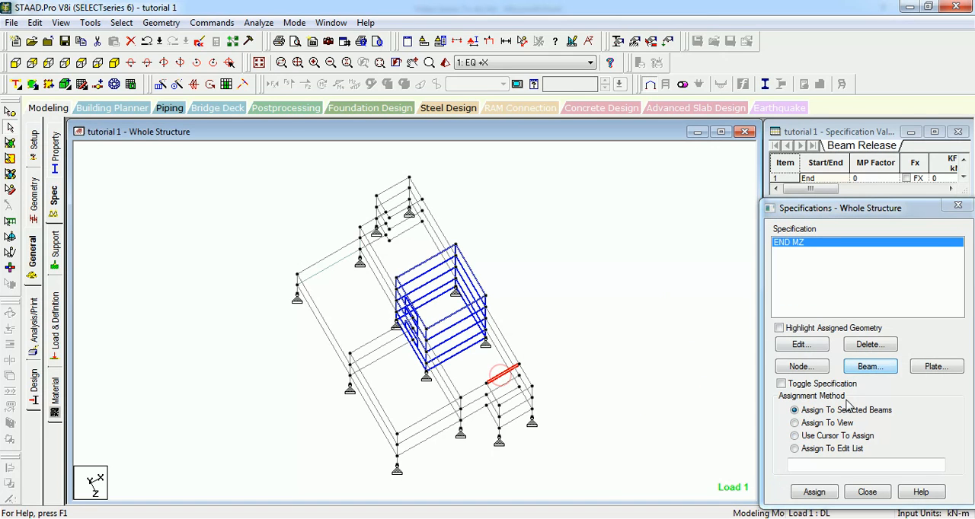
{"action": "left_click", "coordinate": [825, 494]}
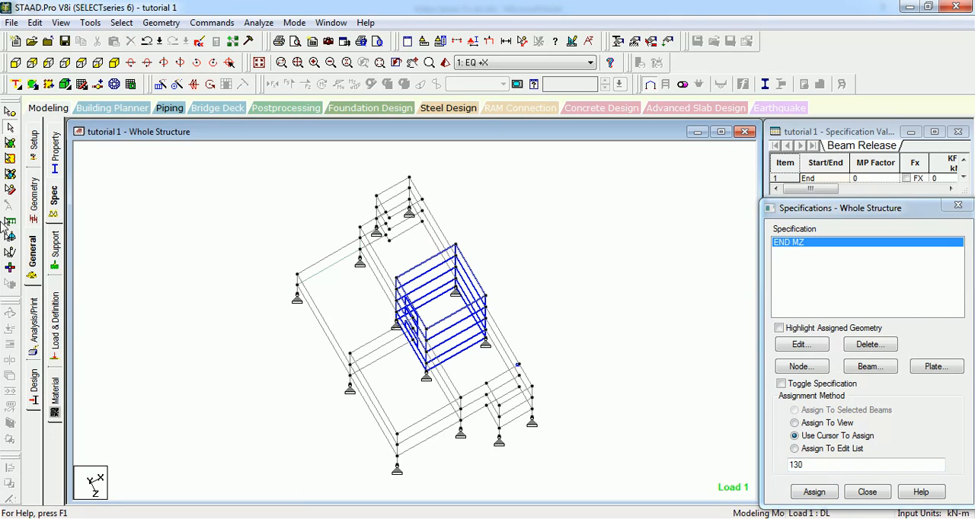
Step: Add MY to the side-bay beam's end release for this member only, using the Member Release Edit Cursor
{"action": "left_click", "coordinate": [10, 252]}
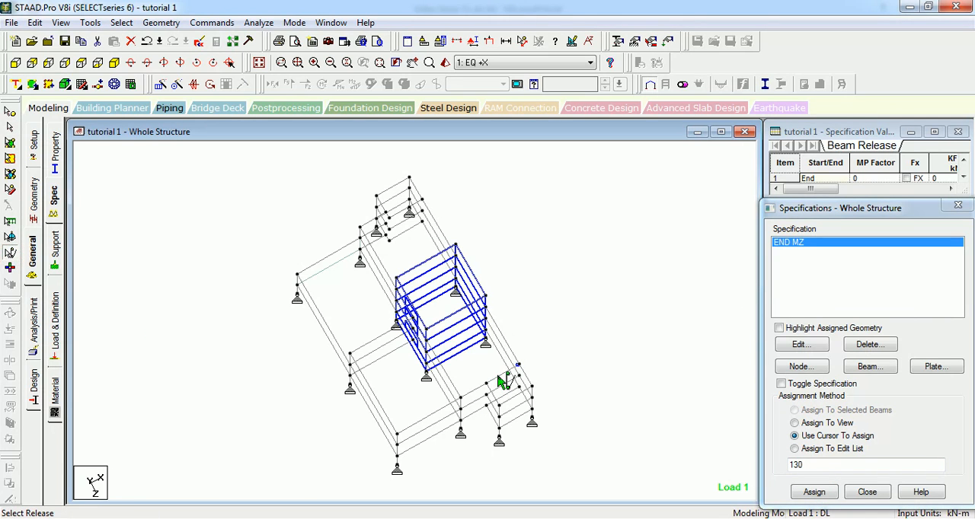
{"action": "scroll", "coordinate": [522, 374], "scroll_direction": "up", "scroll_amount": 2}
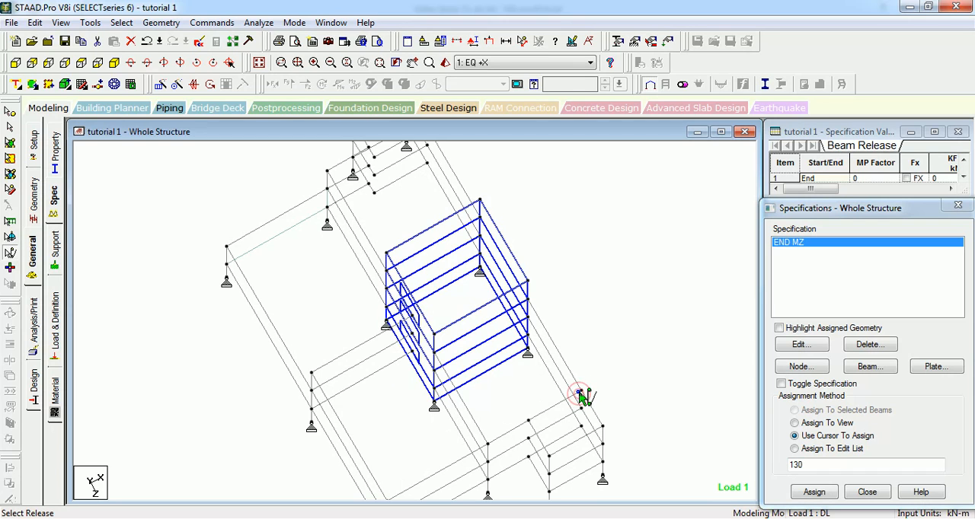
{"action": "double_click", "coordinate": [581, 395]}
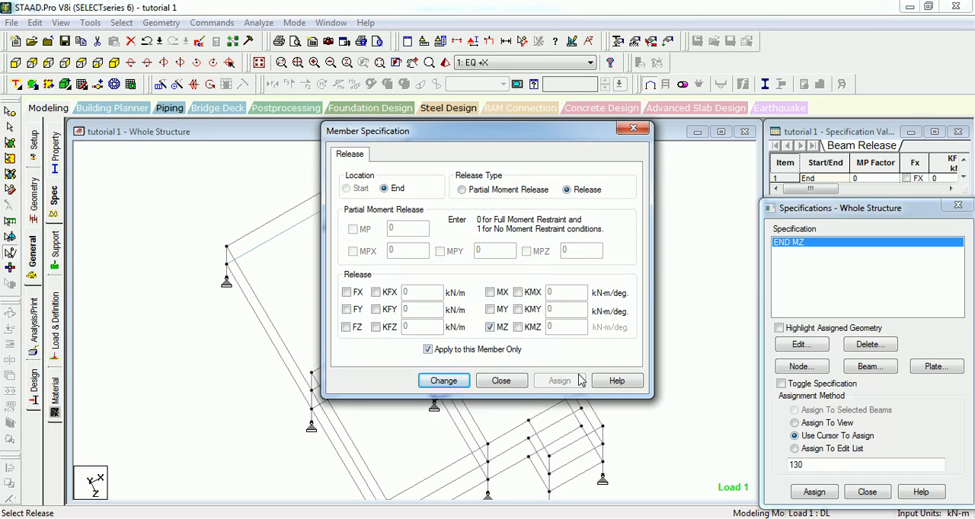
{"action": "left_click", "coordinate": [495, 310]}
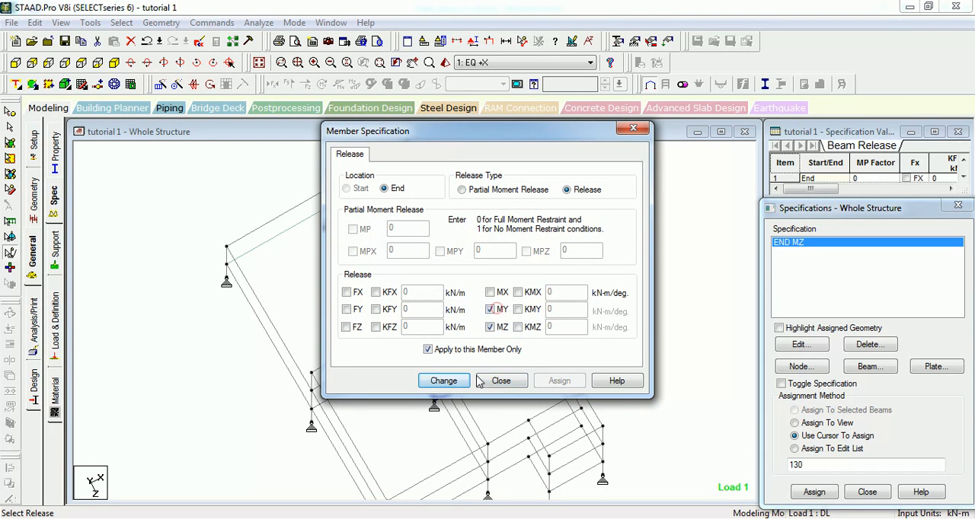
{"action": "left_click", "coordinate": [443, 381]}
{"action": "left_click", "coordinate": [500, 380]}
Step: Inspect the edited release settings of the side-bay beam using the Member Release Edit Cursor
{"action": "middle_click_drag", "start_coordinate": [609, 381], "coordinate": [451, 302]}
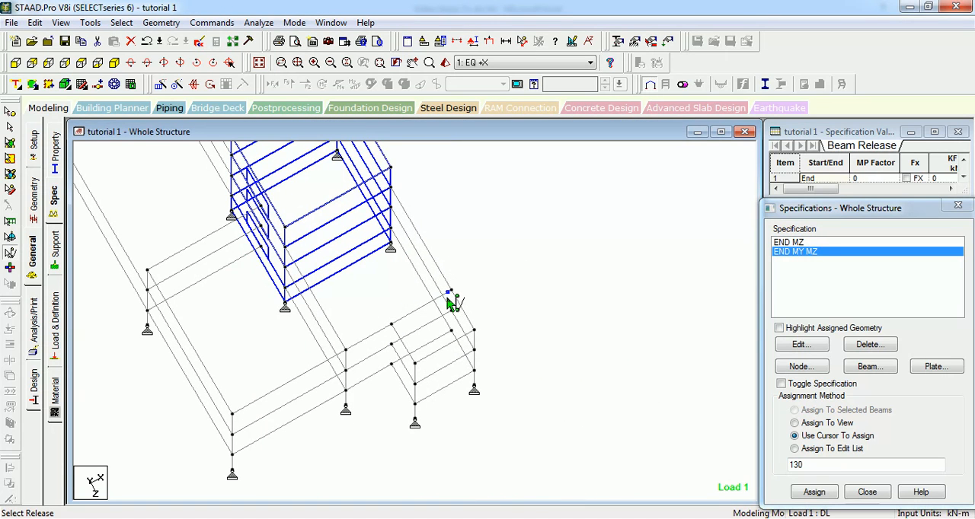
{"action": "double_click", "coordinate": [451, 298]}
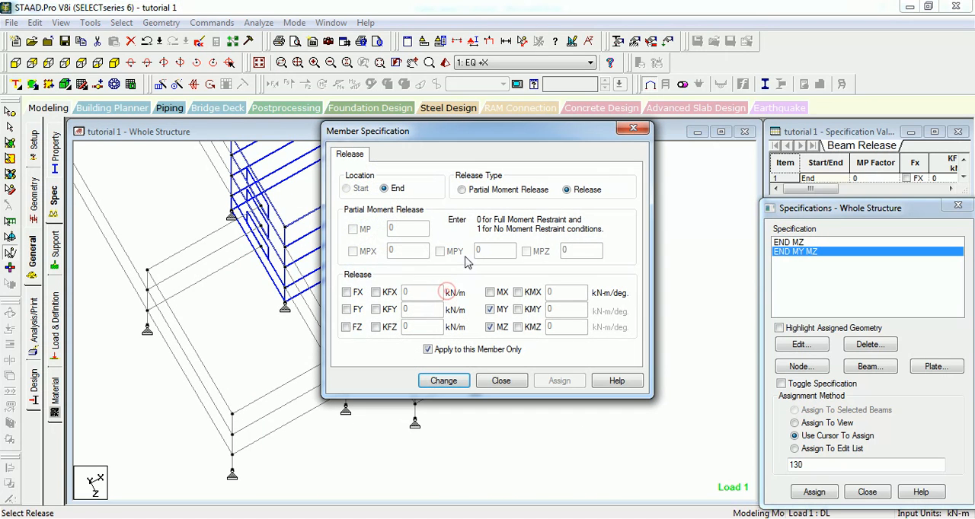
{"action": "left_click", "coordinate": [499, 381]}
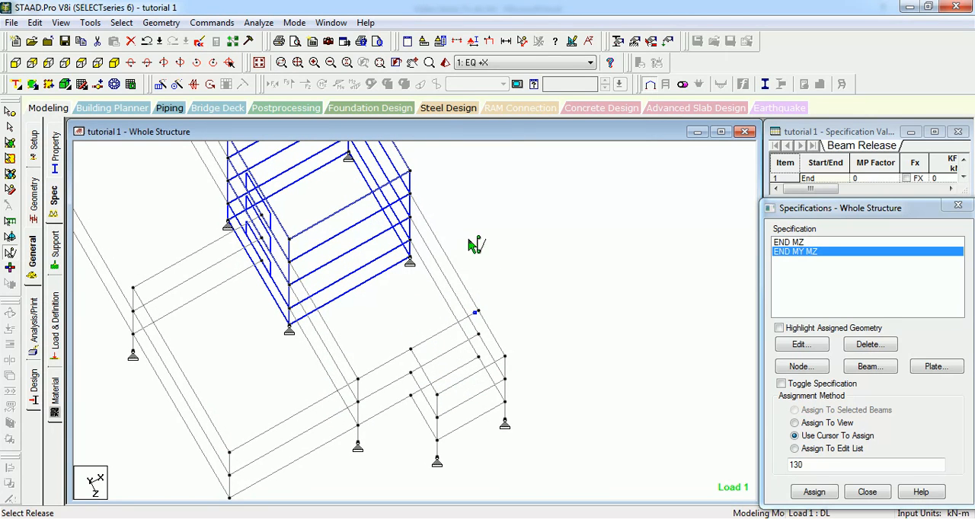
Step: Window-select the whole structure with the Filtered Selection cursor and clear the selection
{"action": "left_click", "coordinate": [11, 273]}
{"action": "middle_click_drag", "start_coordinate": [183, 295], "coordinate": [395, 338]}
{"action": "scroll", "coordinate": [495, 323], "scroll_direction": "down", "scroll_amount": 3}
{"action": "scroll", "coordinate": [493, 311], "scroll_direction": "down", "scroll_amount": 3}
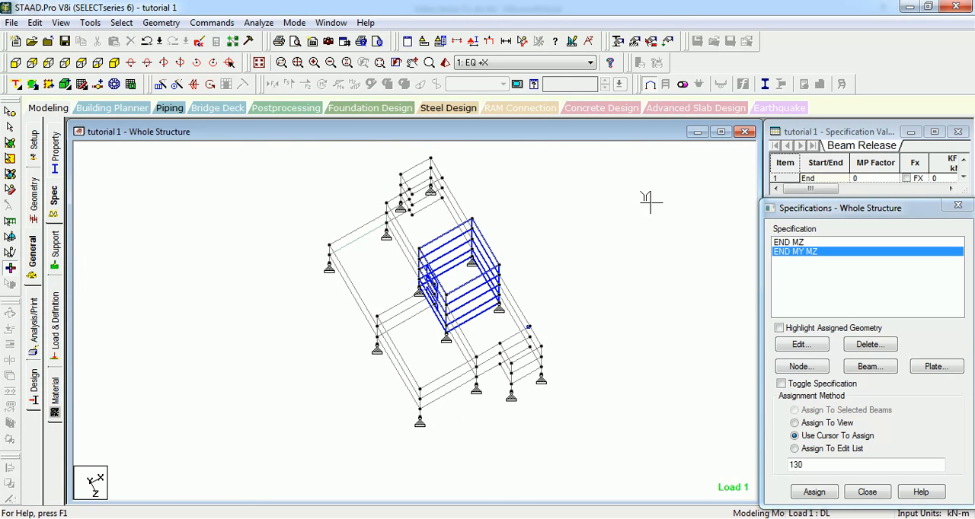
{"action": "left_click_drag", "start_coordinate": [610, 163], "coordinate": [274, 493]}
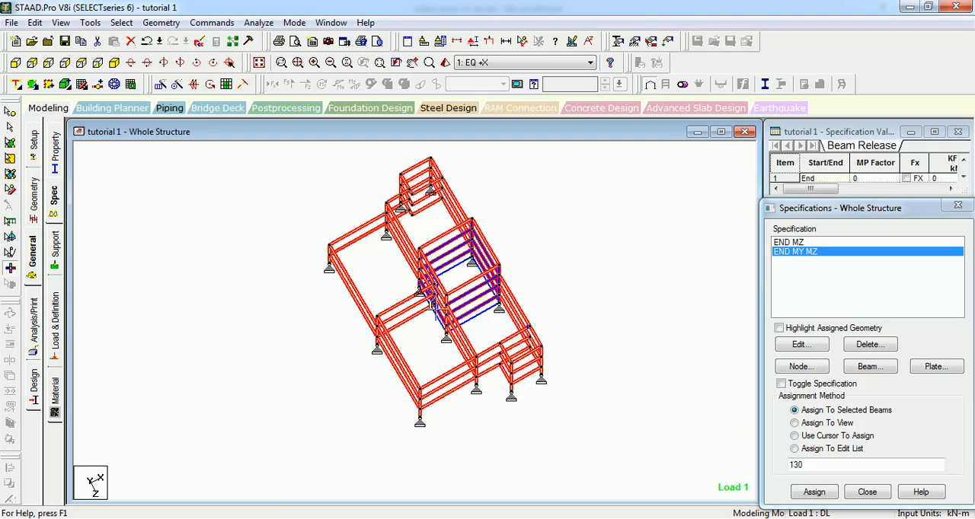
{"action": "left_click", "coordinate": [355, 226]}
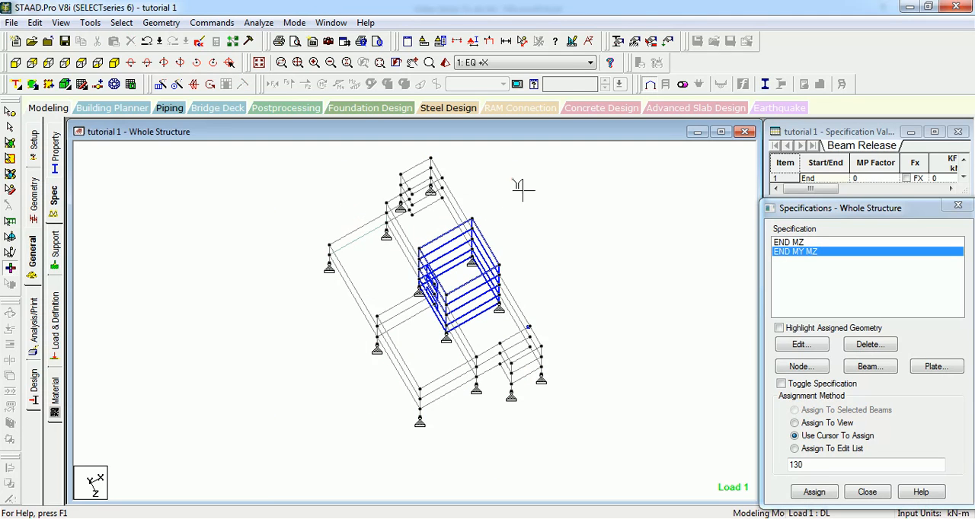
Step: Window-select part of the structure with Filtered Selection, clear the selection and close the Specifications window
{"action": "left_click_drag", "start_coordinate": [522, 185], "coordinate": [343, 463]}
{"action": "right_click", "coordinate": [373, 396]}
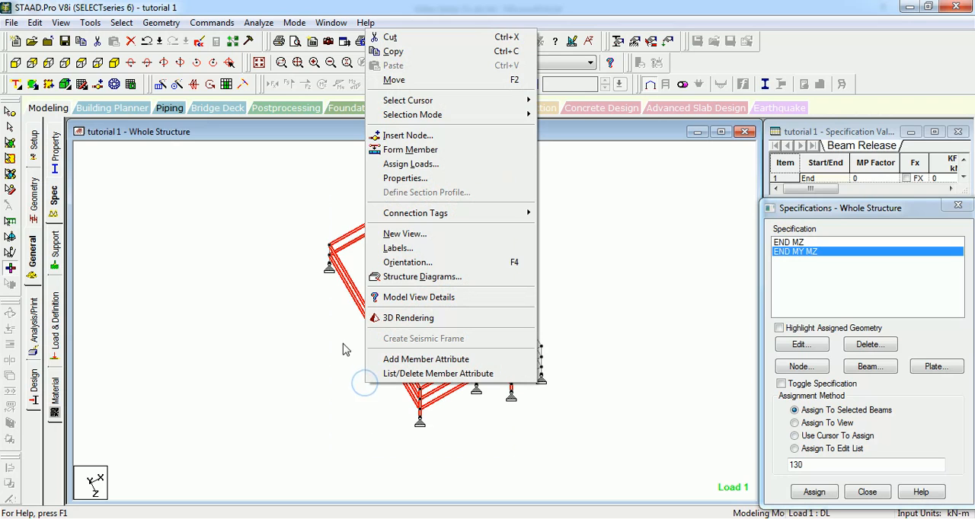
{"action": "left_click", "coordinate": [299, 320]}
{"action": "left_click", "coordinate": [958, 205]}
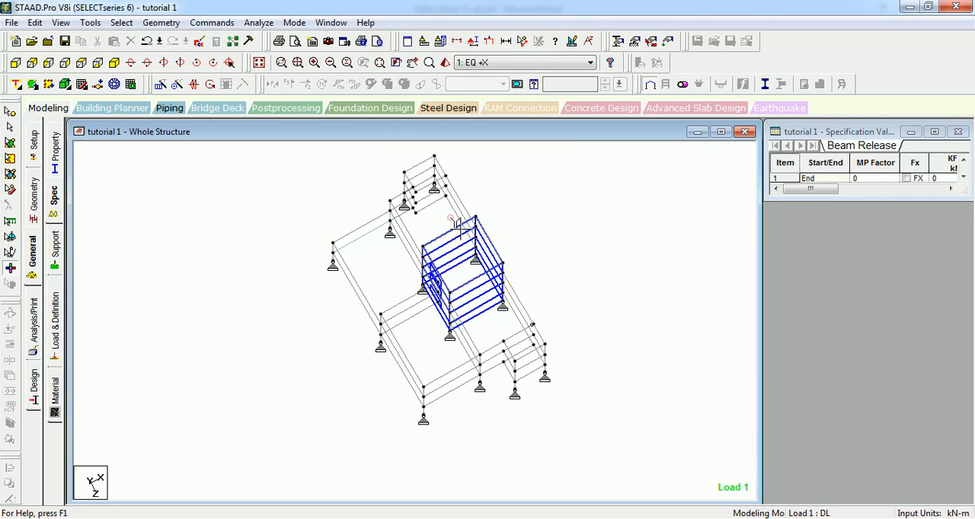
Step: Window-select nearly all members, then only those outside the side projection, with Filtered Selection, clearing each selection
{"action": "left_click", "coordinate": [11, 268]}
{"action": "left_click_drag", "start_coordinate": [427, 366], "coordinate": [609, 462]}
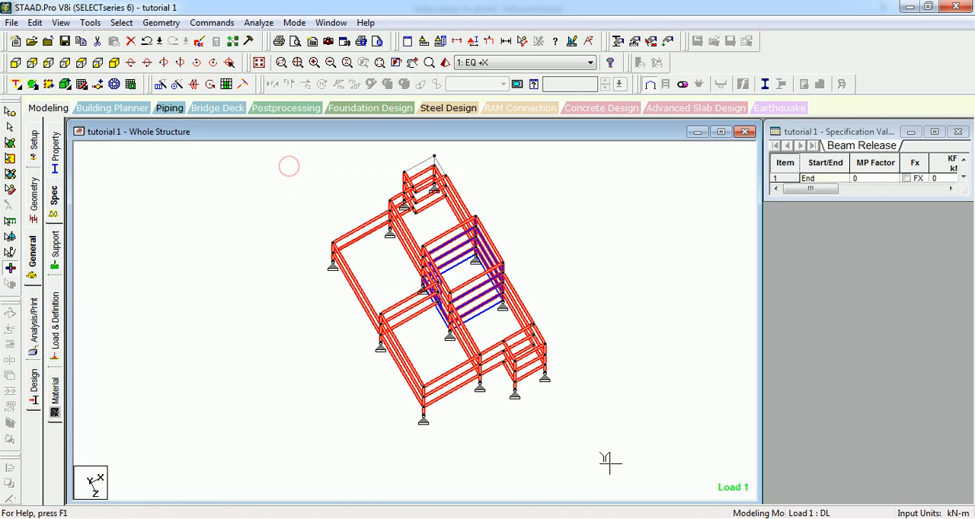
{"action": "middle_click_drag", "start_coordinate": [441, 408], "coordinate": [441, 469]}
{"action": "scroll", "coordinate": [442, 469], "scroll_direction": "up", "scroll_amount": 2}
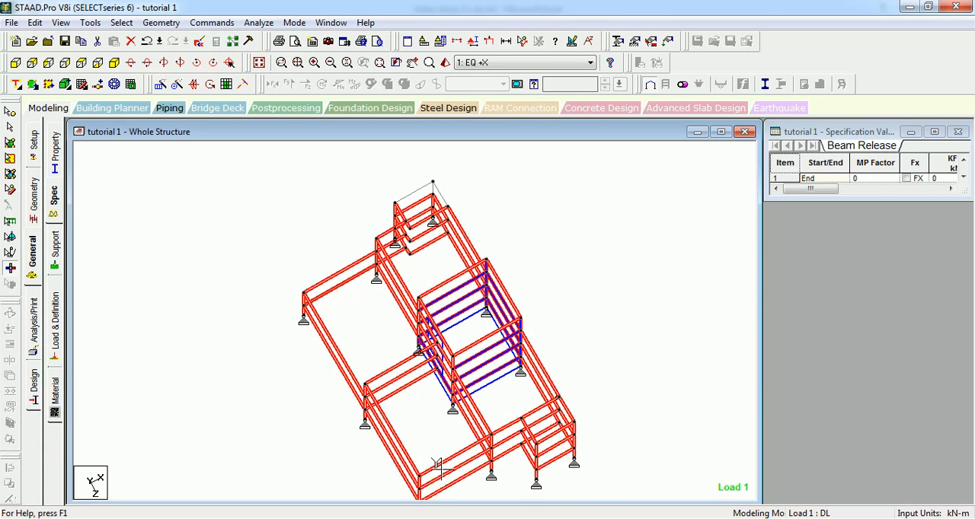
{"action": "middle_click_drag", "start_coordinate": [441, 437], "coordinate": [321, 312], "text": "ctrl"}
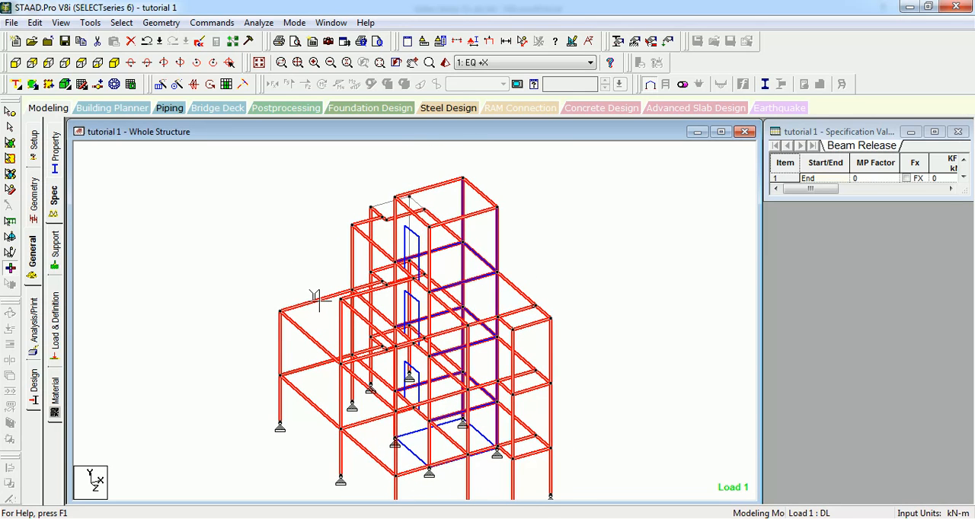
{"action": "left_click", "coordinate": [319, 301]}
{"action": "left_click_drag", "start_coordinate": [494, 199], "coordinate": [251, 490]}
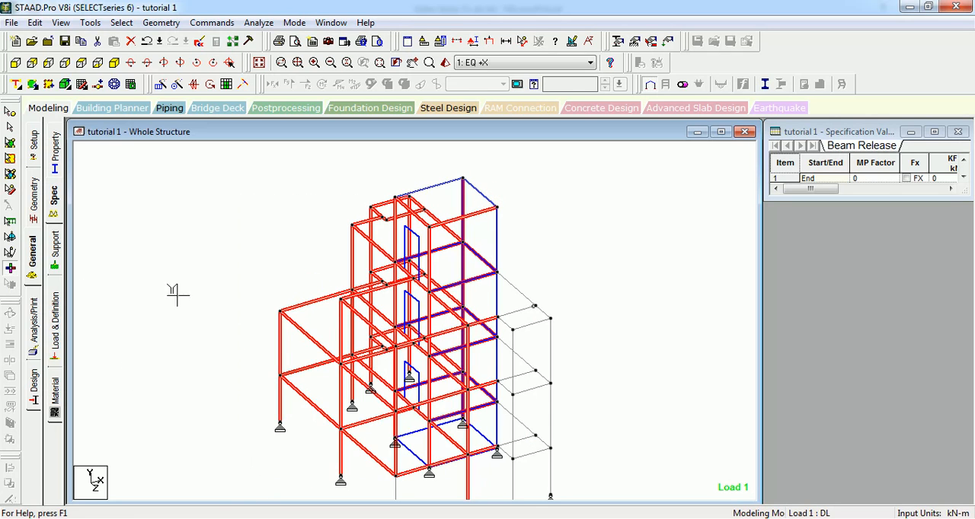
{"action": "left_click", "coordinate": [304, 274]}
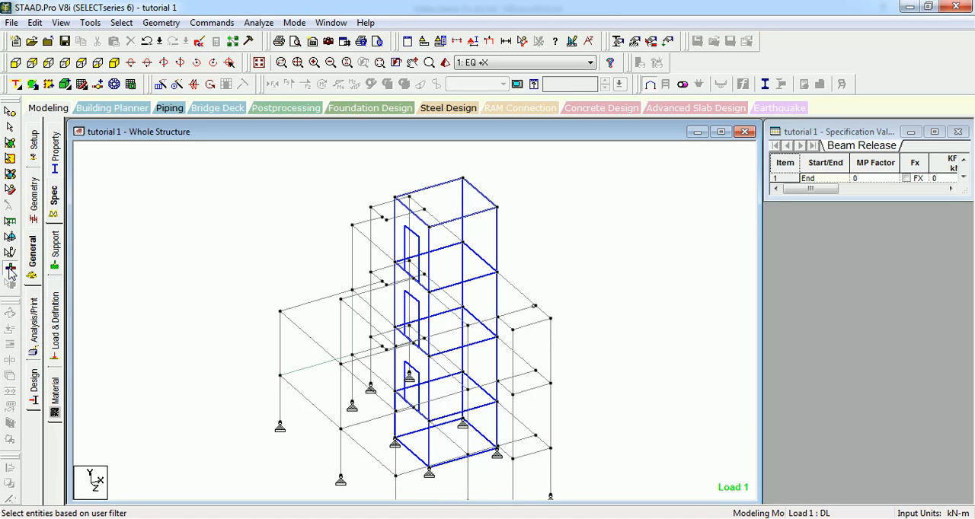
Step: Open the program help and search its topics for "filtered selection"
{"action": "key", "text": "F1"}
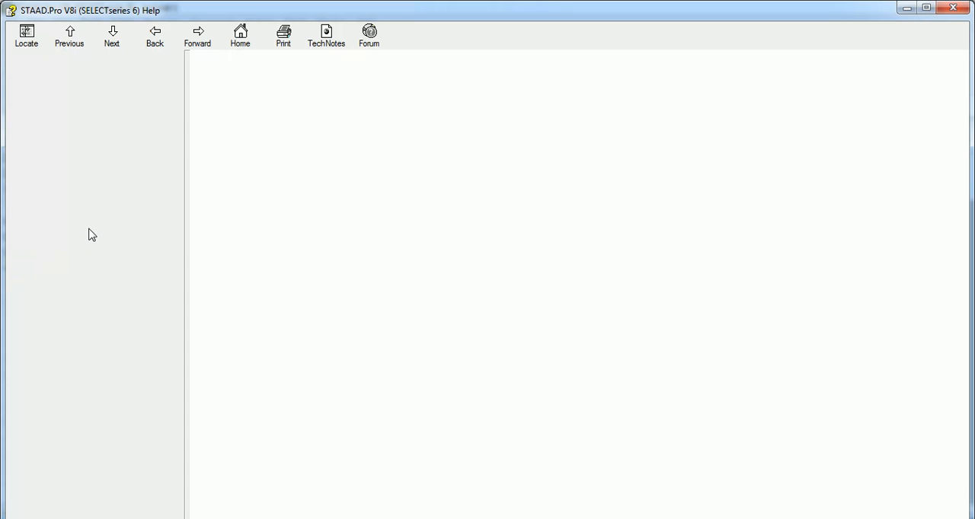
{"action": "left_click", "coordinate": [95, 102]}
{"action": "double_click", "coordinate": [96, 103]}
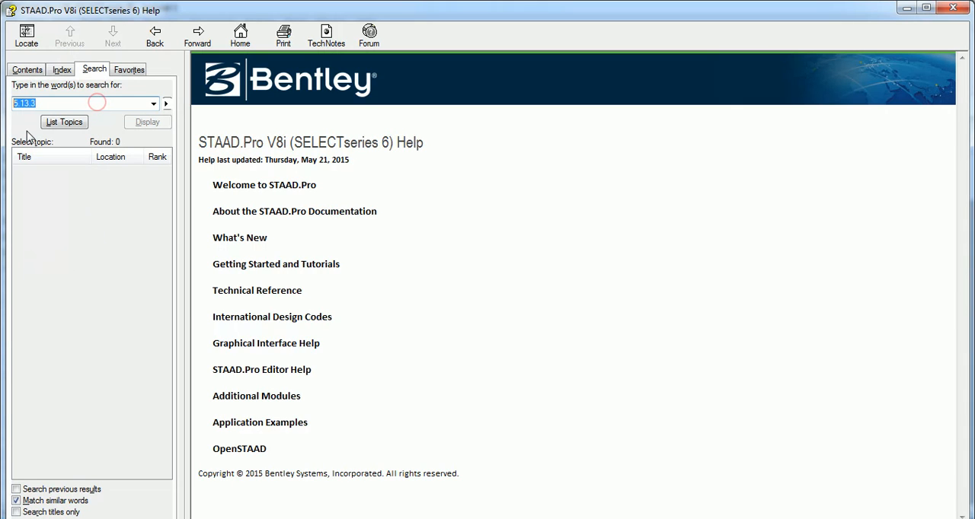
{"action": "type", "text": "filtered selection"}
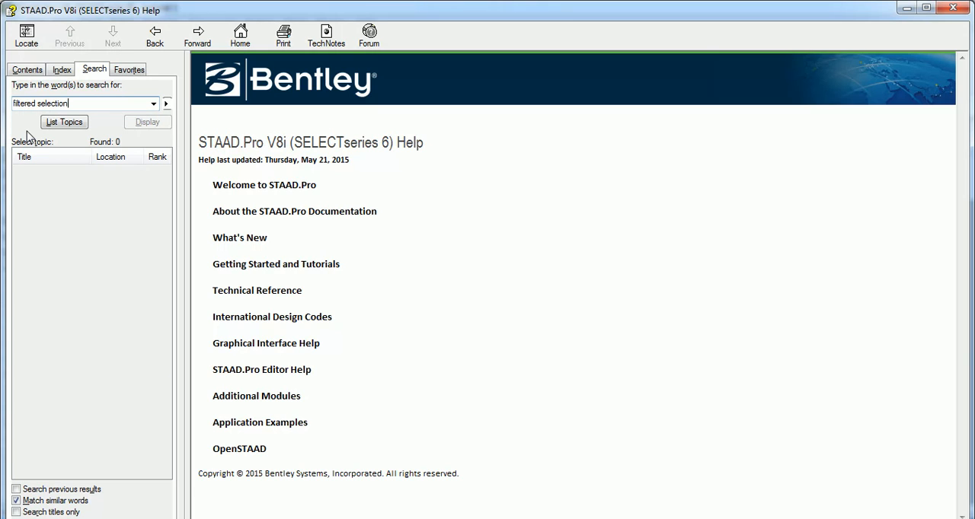
{"action": "key", "text": "Return"}
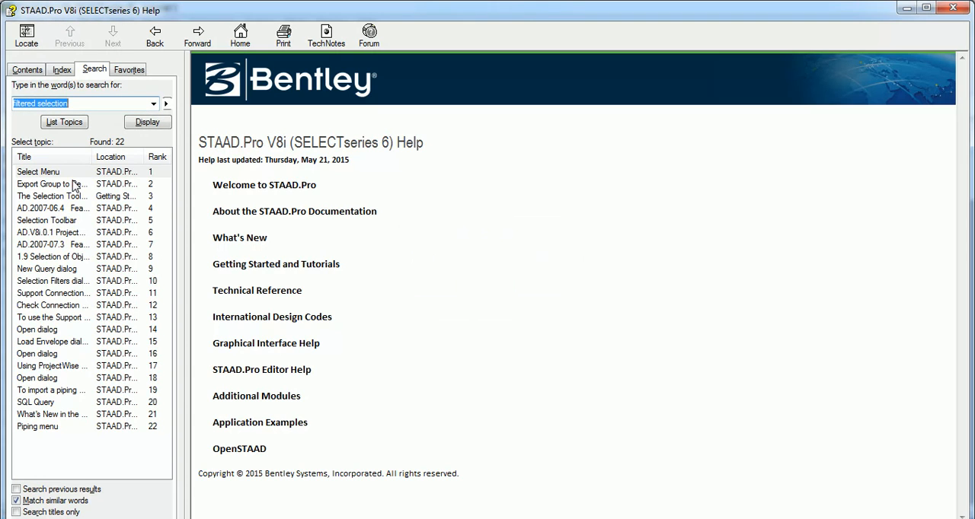
Step: Open the Select Menu help topic and read the description of the Filtered Select Cursor
{"action": "left_click", "coordinate": [62, 174]}
{"action": "double_click", "coordinate": [63, 174]}
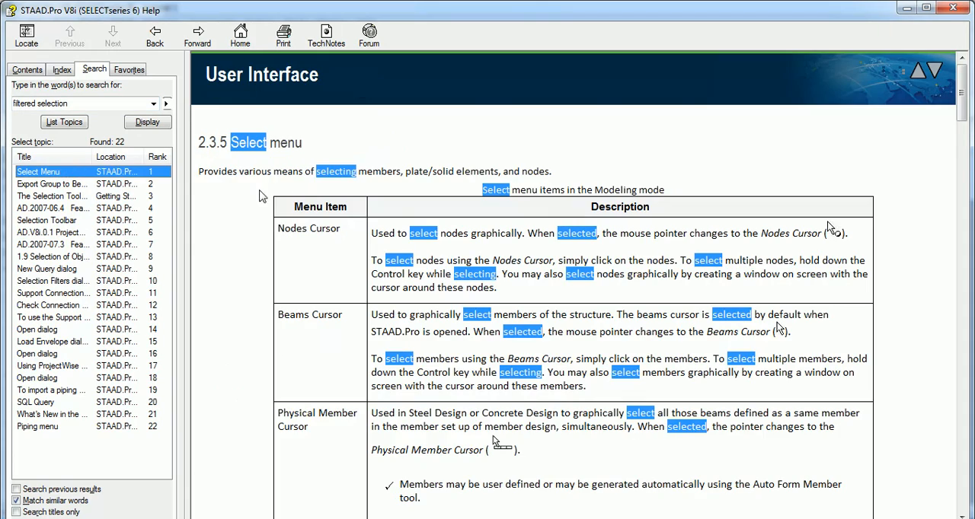
{"action": "scroll", "coordinate": [259, 244], "scroll_direction": "down", "scroll_amount": 15}
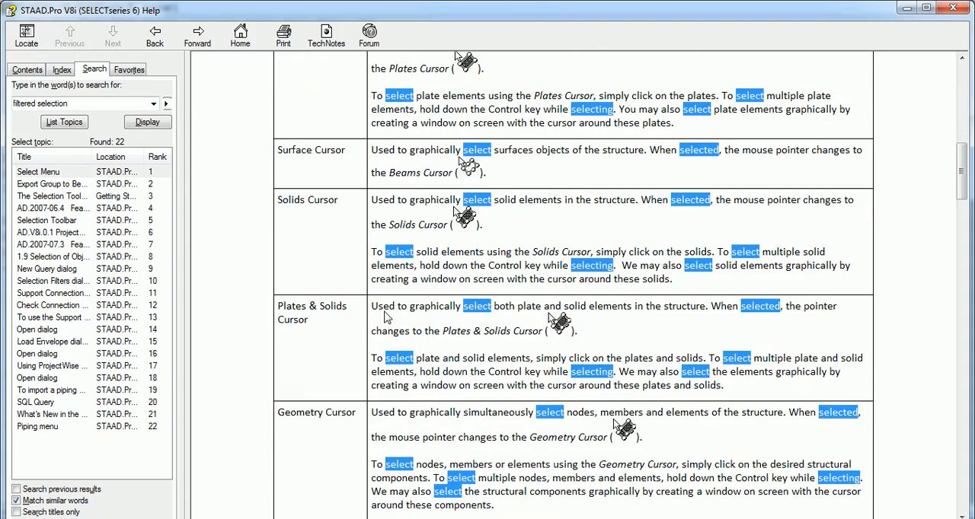
{"action": "scroll", "coordinate": [444, 297], "scroll_direction": "down", "scroll_amount": 6}
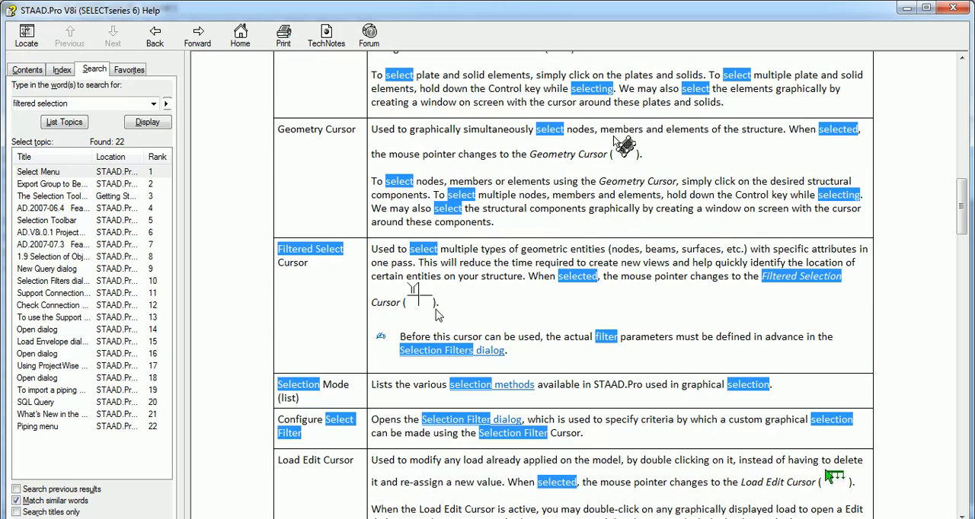
{"action": "left_click_drag", "start_coordinate": [280, 247], "coordinate": [307, 266]}
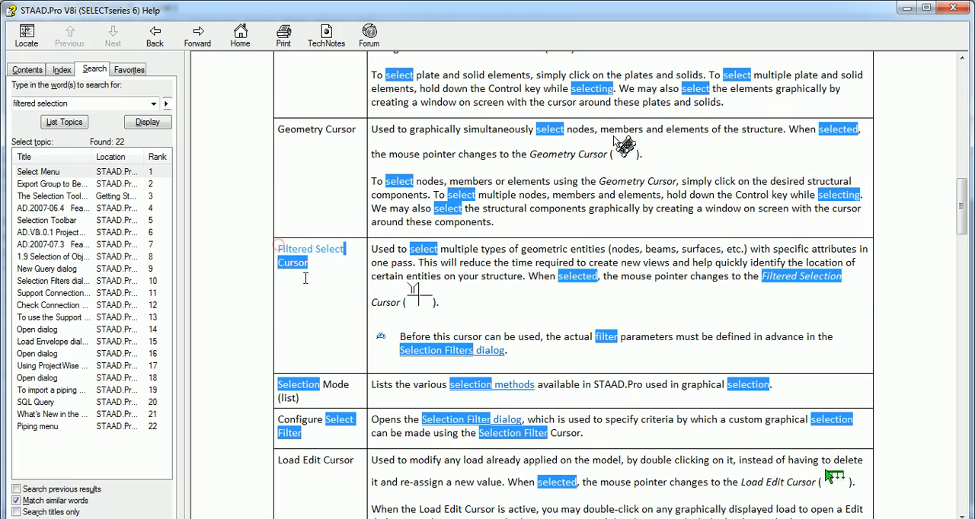
{"action": "left_click", "coordinate": [376, 259]}
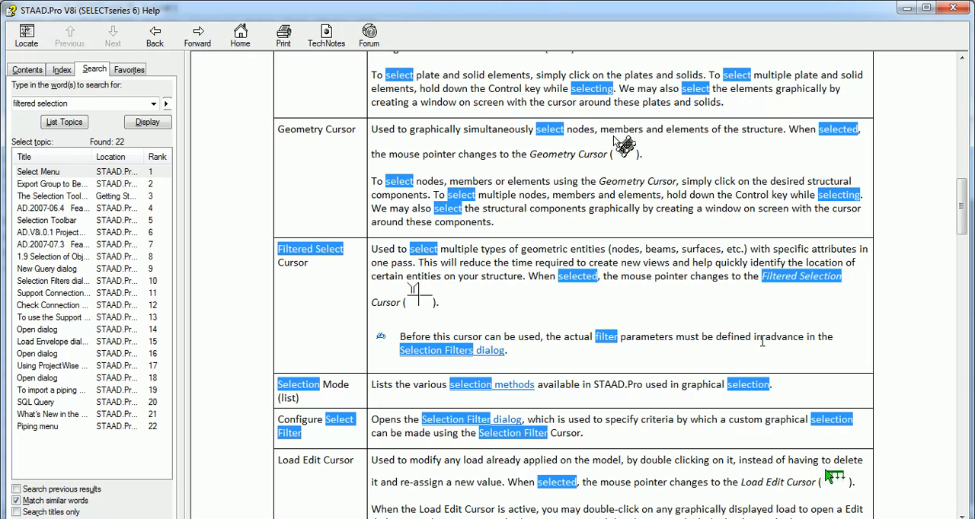
Step: Follow the link to the Selection Filters dialog topic and read how the dialog is opened and used
{"action": "left_click", "coordinate": [436, 352]}
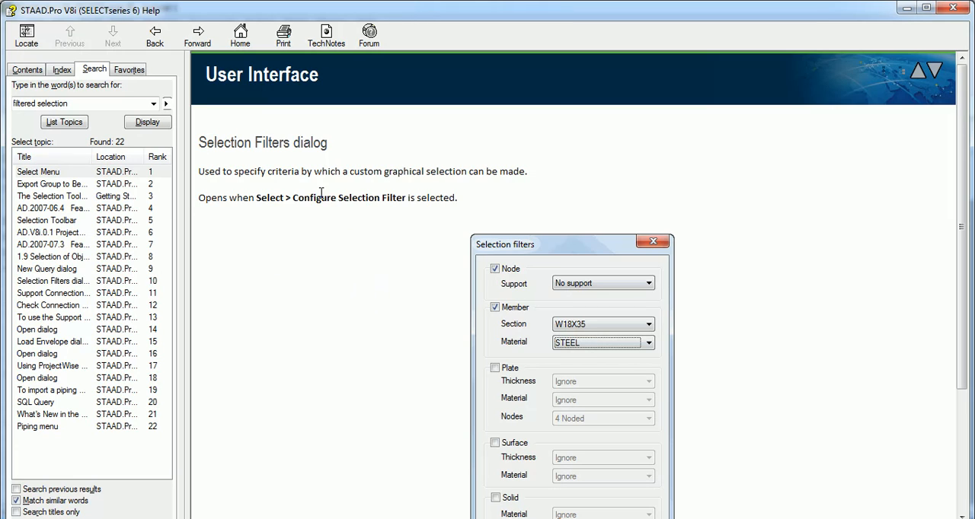
{"action": "left_click_drag", "start_coordinate": [305, 198], "coordinate": [269, 204]}
{"action": "left_click", "coordinate": [332, 224]}
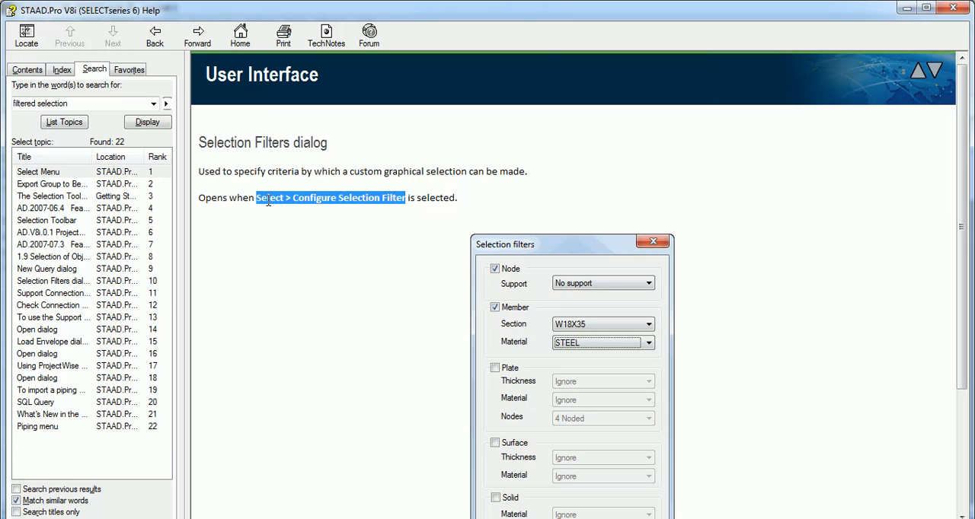
{"action": "scroll", "coordinate": [342, 230], "scroll_direction": "down", "scroll_amount": 5}
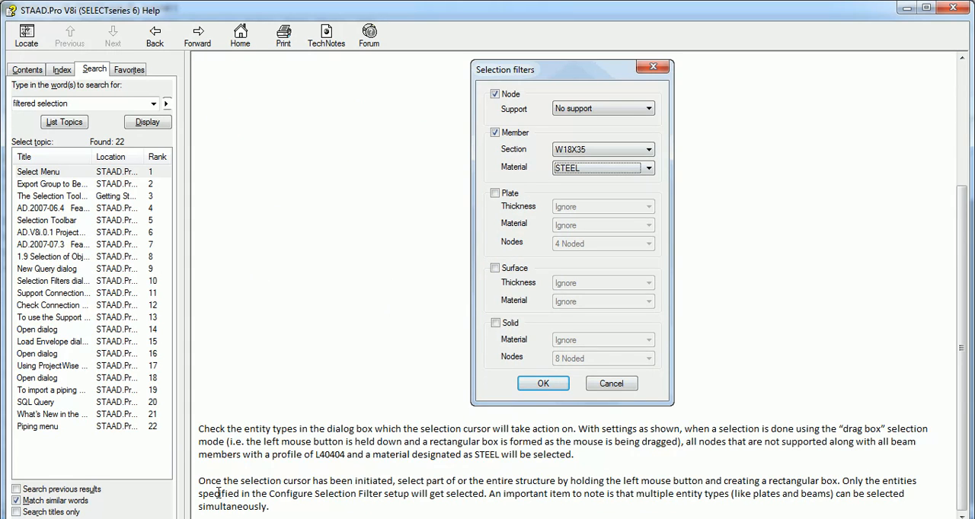
{"action": "left_click", "coordinate": [163, 481]}
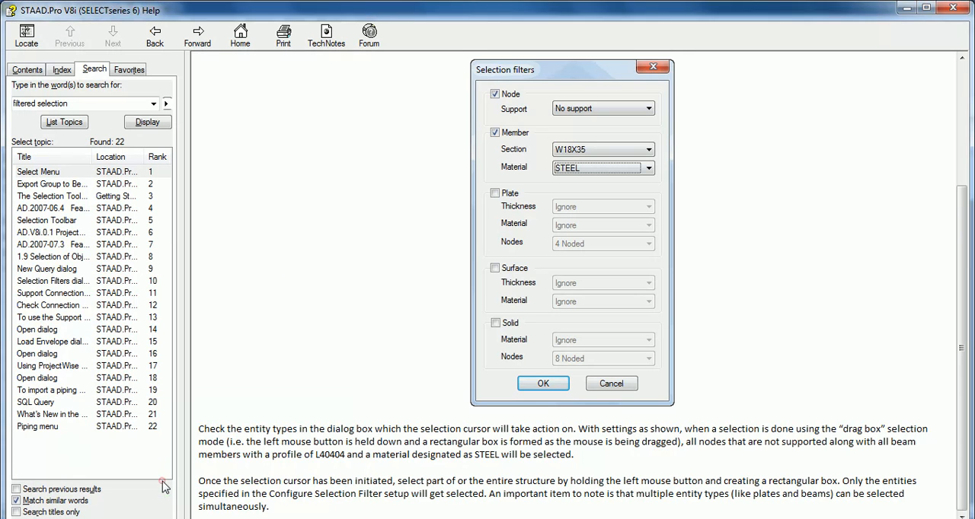
Step: Close the help and return to the STAAD.Pro model window
{"action": "left_click", "coordinate": [953, 8]}
{"action": "left_click", "coordinate": [239, 516]}
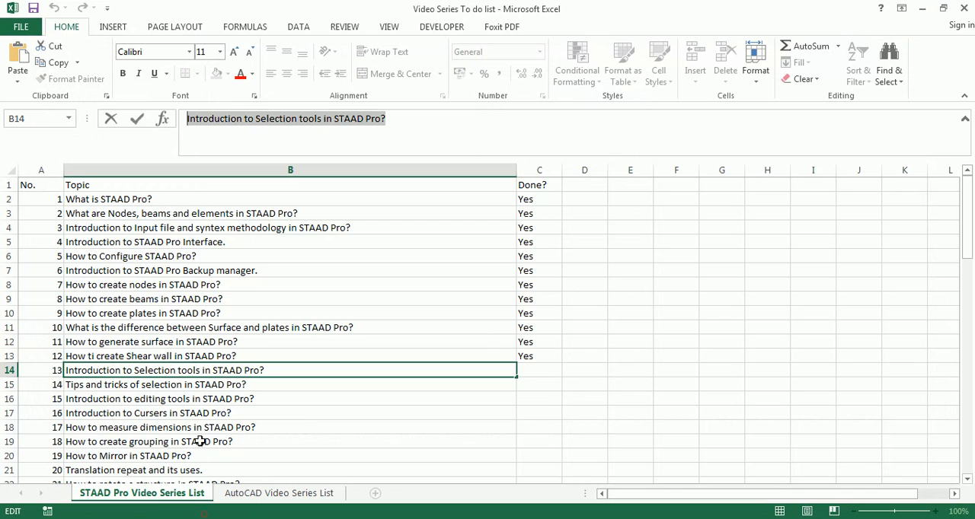
{"action": "mouse_move", "coordinate": [199, 517]}
{"action": "left_click", "coordinate": [191, 467]}
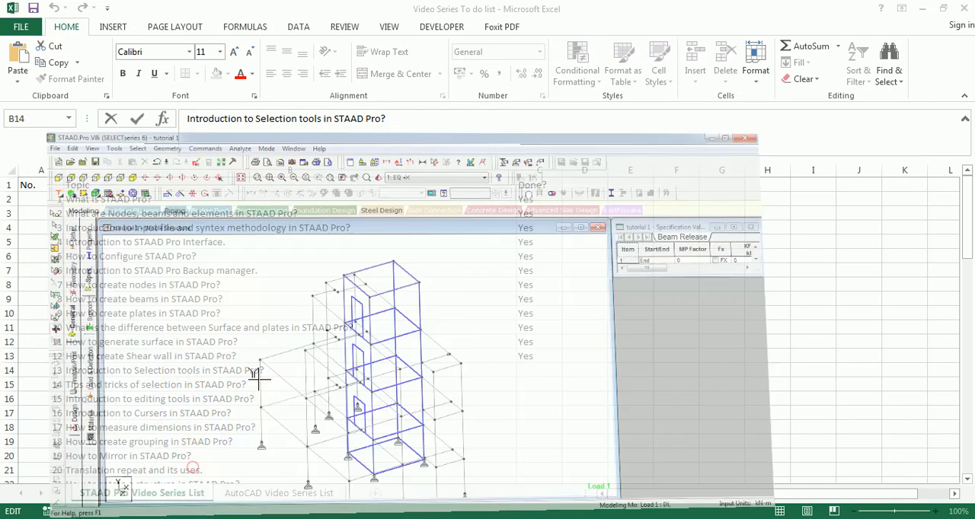
Step: Configure the selection filter to pick nodes with No support and members with section Rect 0.23x0.38
{"action": "left_click", "coordinate": [122, 22]}
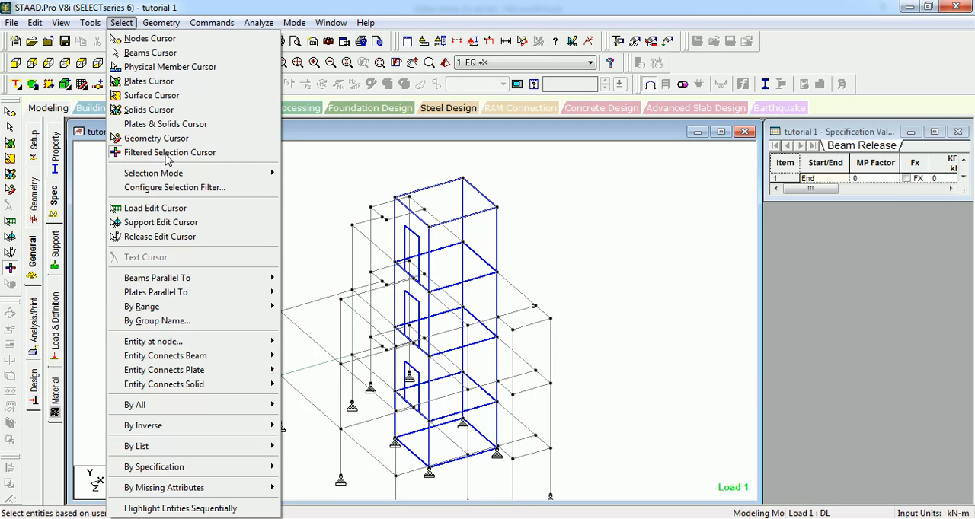
{"action": "left_click", "coordinate": [169, 190]}
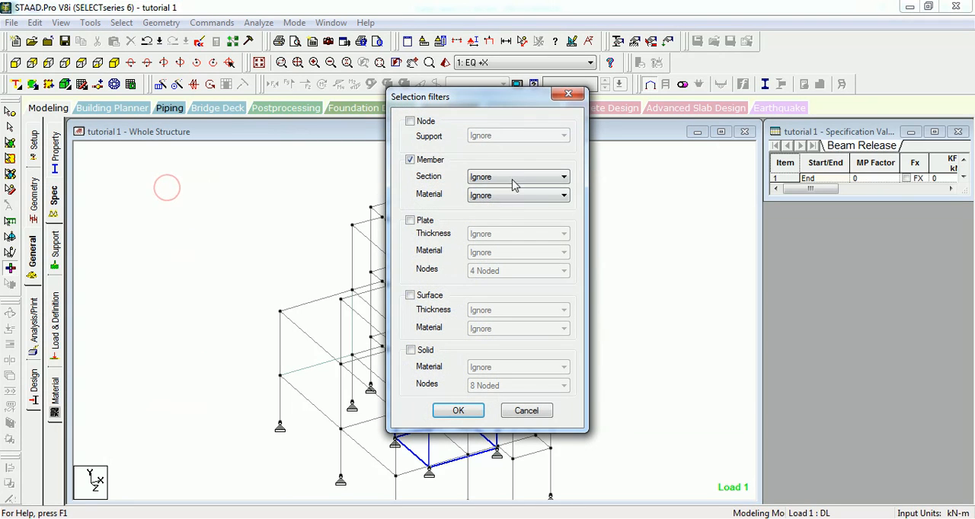
{"action": "left_click", "coordinate": [433, 124]}
{"action": "left_click", "coordinate": [527, 136]}
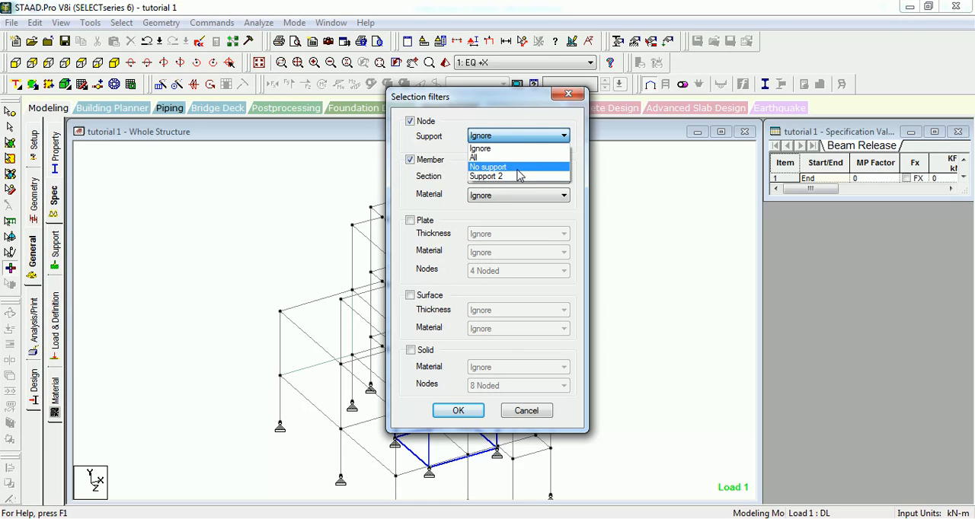
{"action": "left_click", "coordinate": [518, 168]}
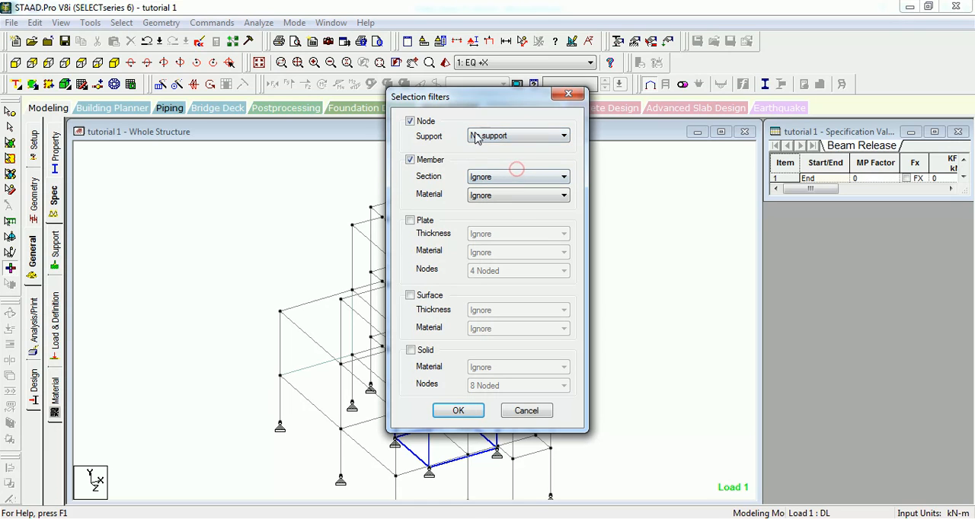
{"action": "left_click", "coordinate": [506, 177]}
{"action": "left_click", "coordinate": [513, 220]}
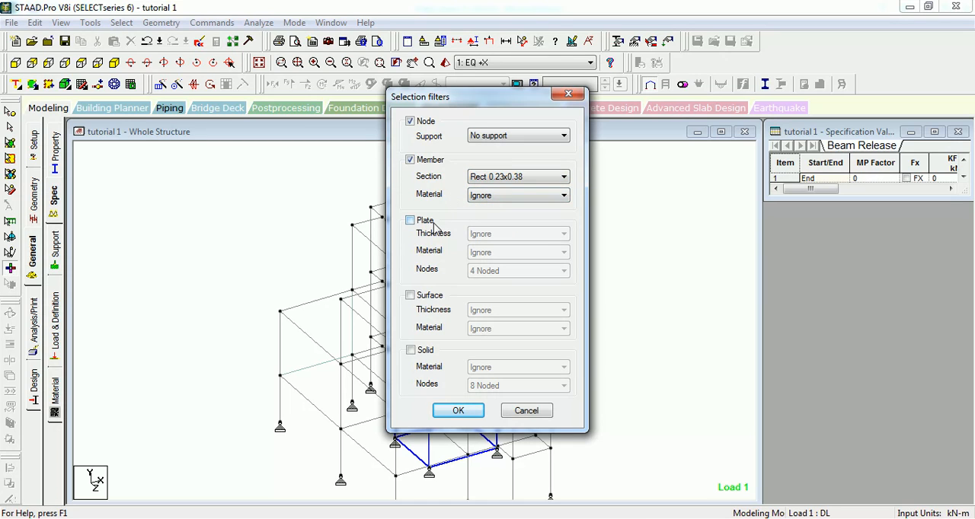
{"action": "left_click", "coordinate": [457, 410]}
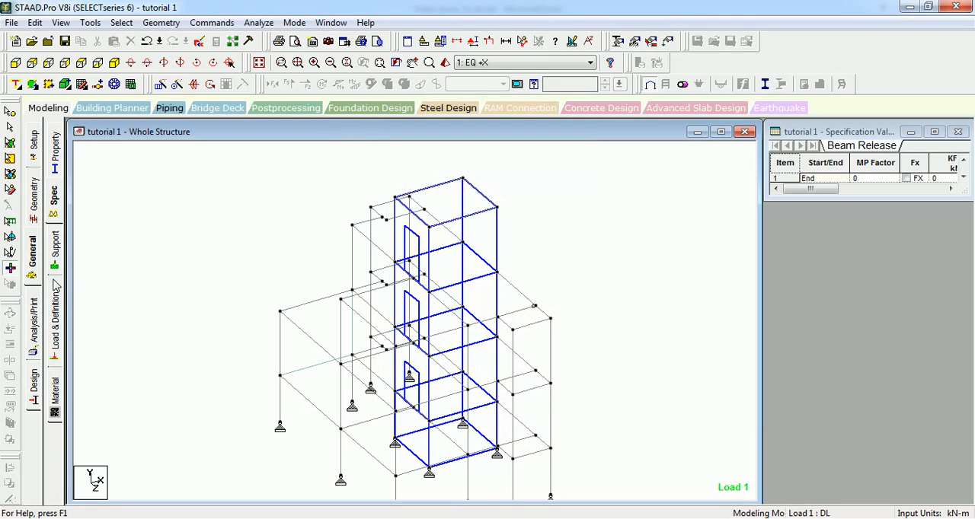
Step: Window-select the whole structure with the Filtered Selection cursor to pick the unsupported nodes and Rect 0.23x0.38 members
{"action": "left_click_drag", "start_coordinate": [581, 162], "coordinate": [207, 476]}
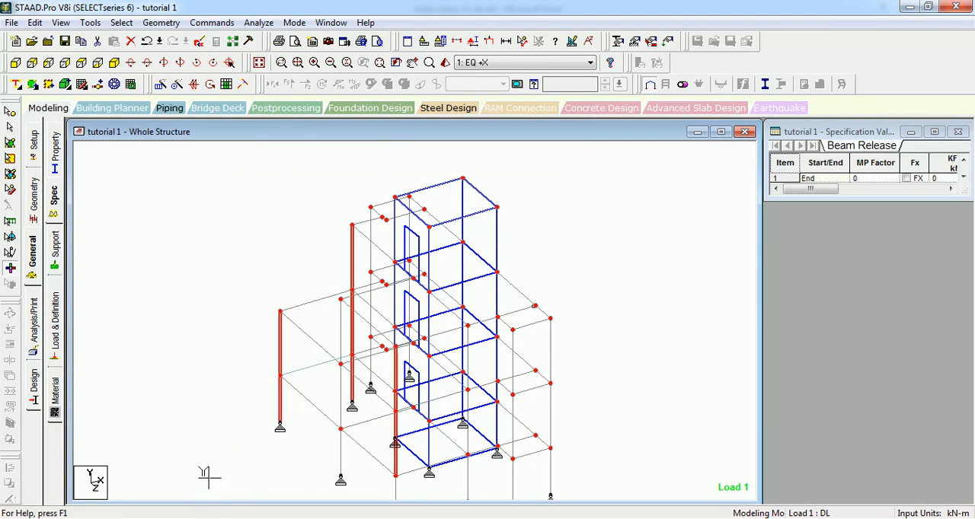
{"action": "scroll", "coordinate": [221, 416], "scroll_direction": "up", "scroll_amount": 1}
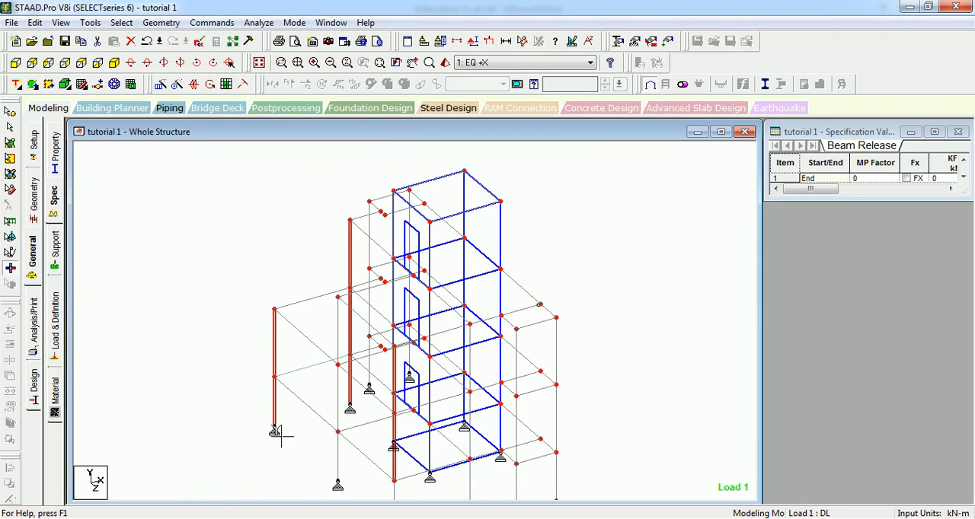
{"action": "left_click_drag", "start_coordinate": [289, 405], "coordinate": [207, 473]}
{"action": "left_click_drag", "start_coordinate": [579, 173], "coordinate": [162, 499]}
{"action": "scroll", "coordinate": [577, 278], "scroll_direction": "down", "scroll_amount": 4}
{"action": "left_click_drag", "start_coordinate": [576, 188], "coordinate": [264, 507]}
{"action": "scroll", "coordinate": [327, 385], "scroll_direction": "up", "scroll_amount": 2}
Step: Review the selection filter settings without changing them, clear the selection and return to the Beams Cursor
{"action": "left_click", "coordinate": [120, 23]}
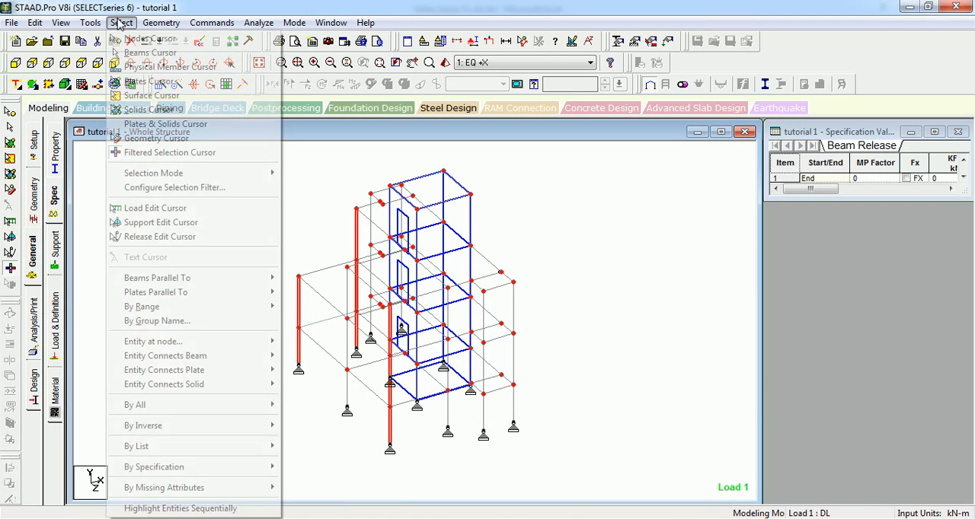
{"action": "left_click", "coordinate": [179, 188]}
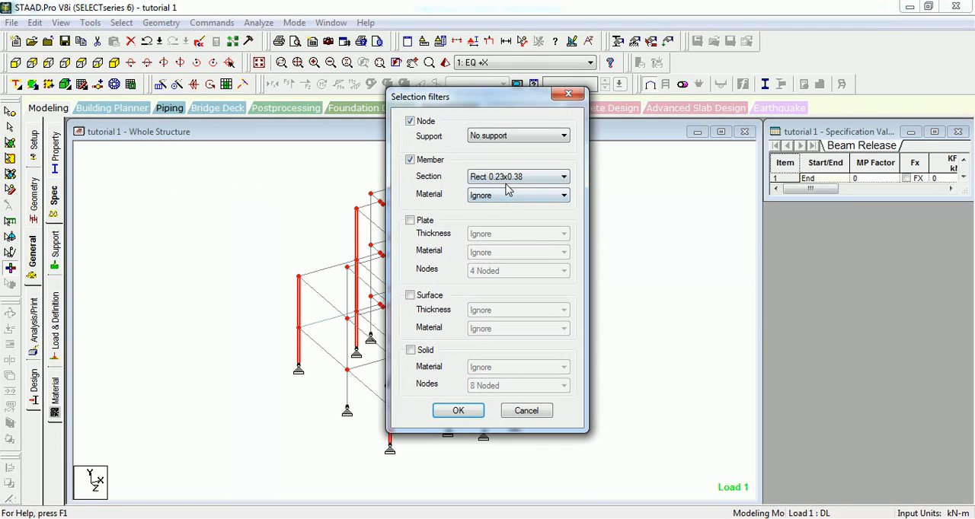
{"action": "left_click", "coordinate": [516, 411]}
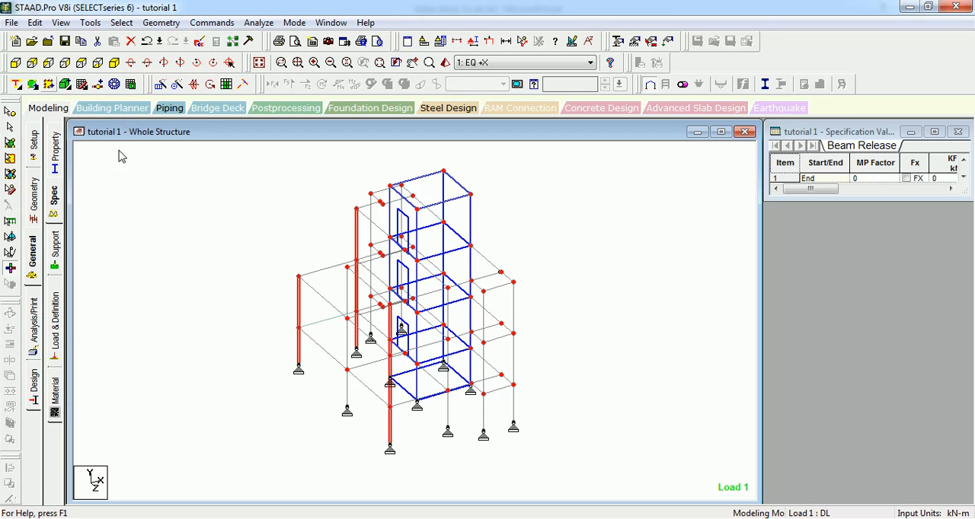
{"action": "mouse_move", "coordinate": [264, 226]}
{"action": "middle_mouse_down"}
{"action": "mouse_move", "coordinate": [267, 263]}
{"action": "mouse_move", "coordinate": [269, 216]}
{"action": "middle_mouse_up"}
{"action": "left_click", "coordinate": [250, 217]}
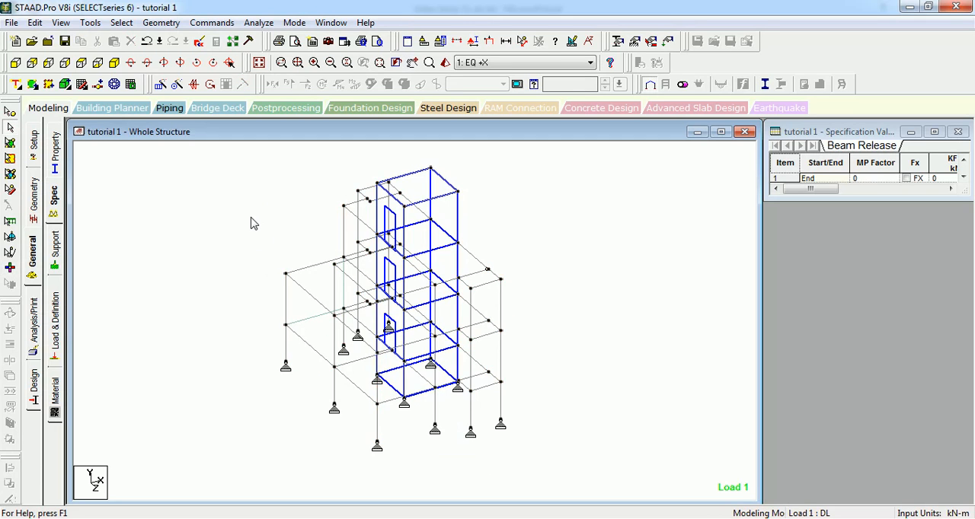
Step: Set the selection mode to Drag Box and select the structure's beams with a window drawn around them
{"action": "left_click", "coordinate": [124, 23]}
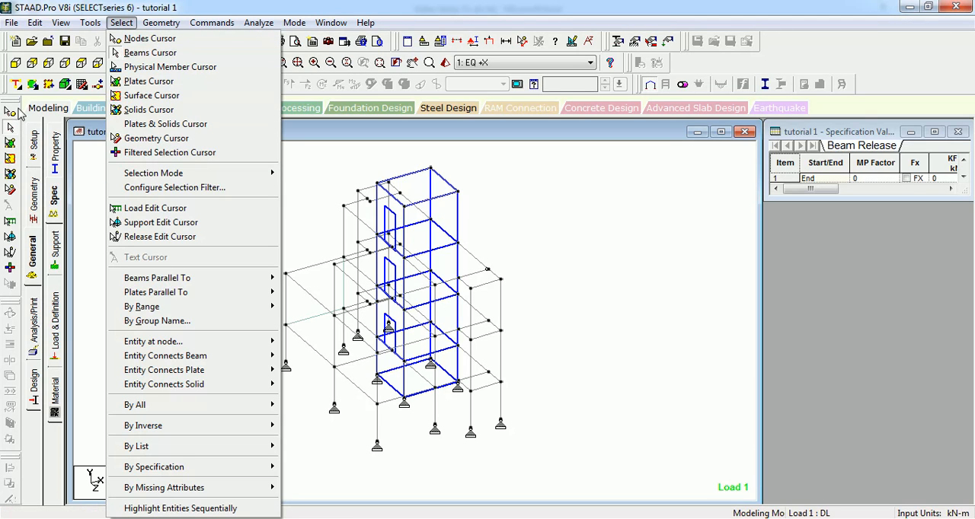
{"action": "mouse_move", "coordinate": [167, 175]}
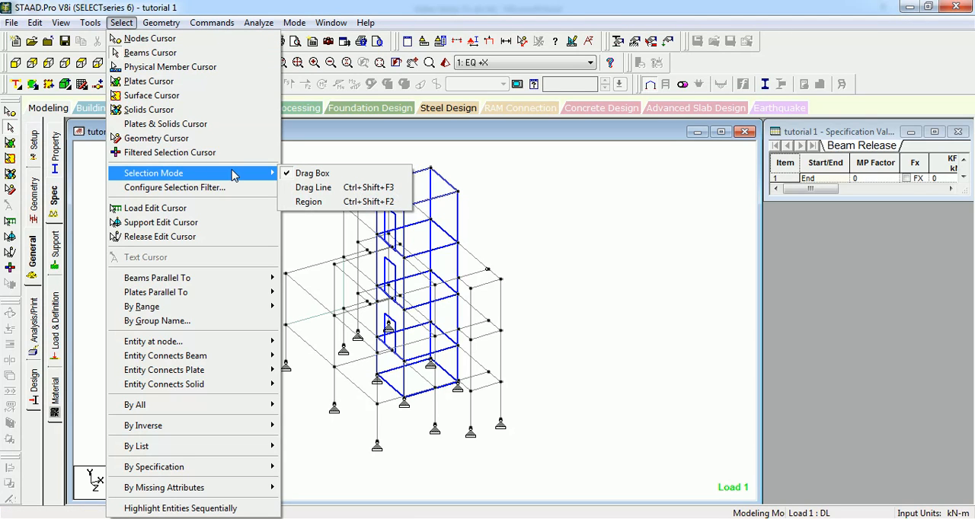
{"action": "left_click", "coordinate": [323, 177]}
{"action": "left_click_drag", "start_coordinate": [581, 167], "coordinate": [195, 434]}
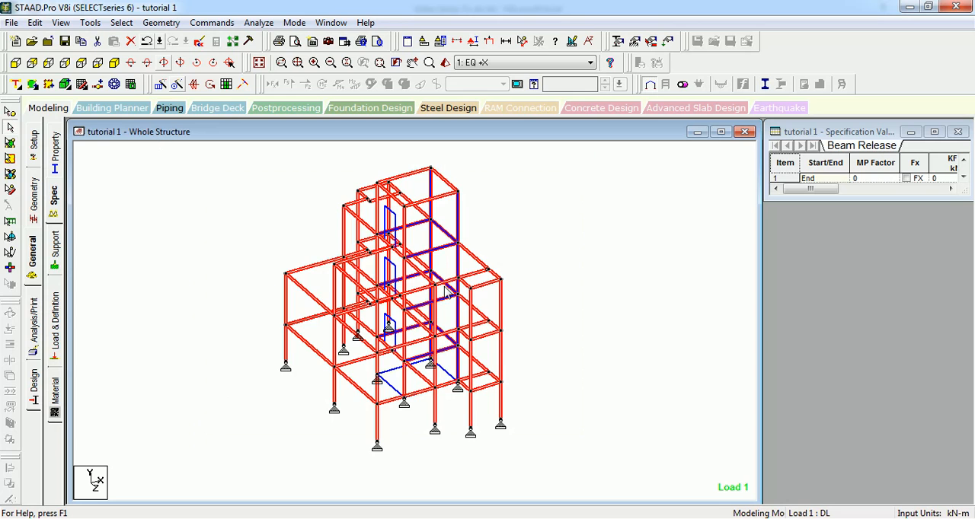
{"action": "left_click_drag", "start_coordinate": [578, 174], "coordinate": [209, 457]}
Step: Switch the selection mode to Drag Line, select the beams crossed by a diagonal line through the structure and clear the selection
{"action": "left_click", "coordinate": [121, 22]}
{"action": "mouse_move", "coordinate": [210, 176]}
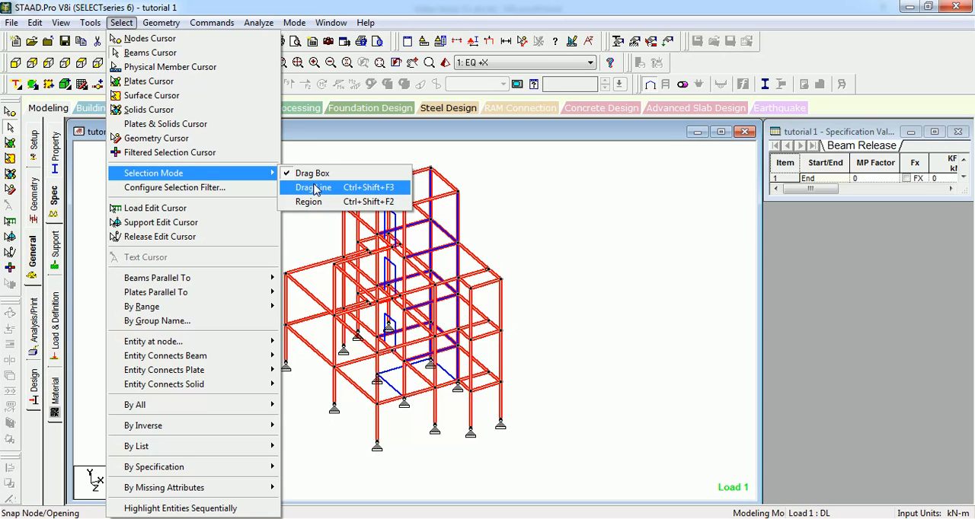
{"action": "left_click", "coordinate": [316, 188]}
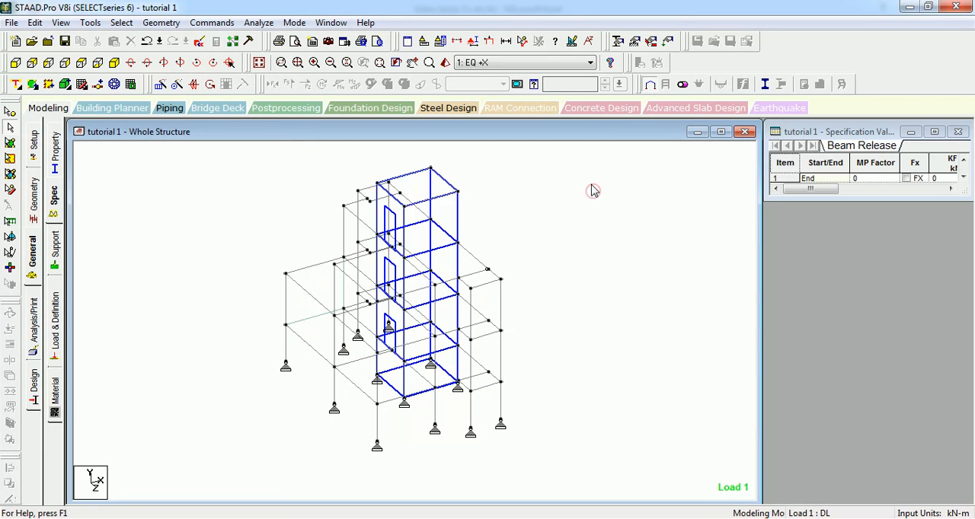
{"action": "left_click_drag", "start_coordinate": [342, 367], "coordinate": [204, 398]}
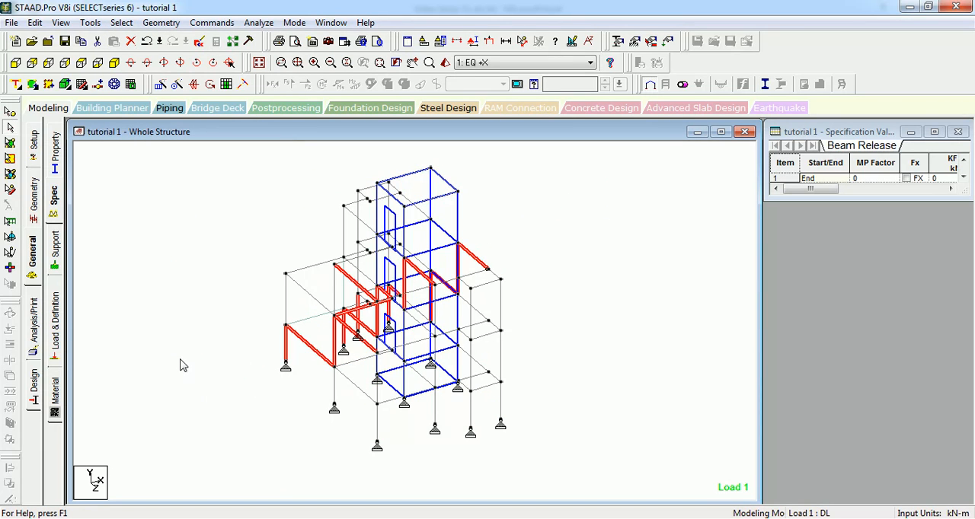
{"action": "left_click", "coordinate": [168, 284]}
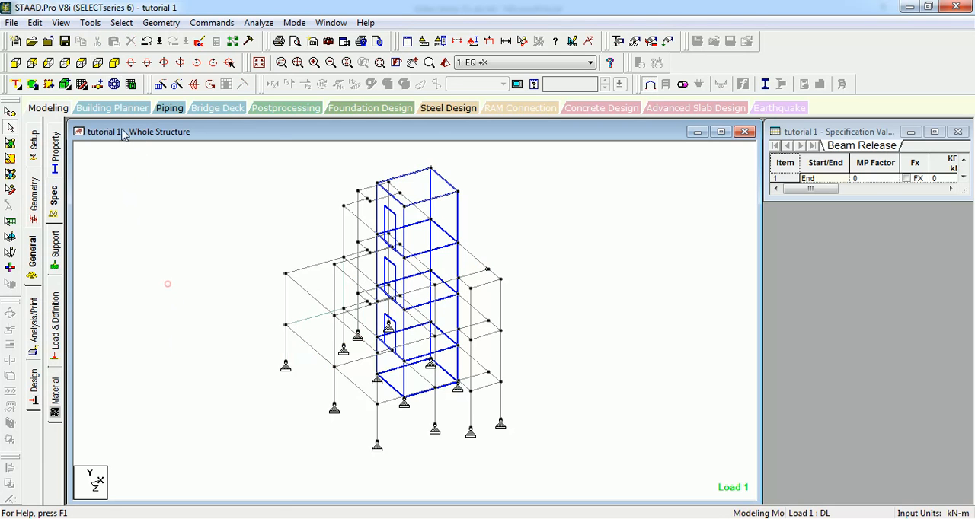
Step: Set the selection mode to Region and try to select the structure's beams by outlining them with a polygon
{"action": "left_click", "coordinate": [122, 23]}
{"action": "mouse_move", "coordinate": [235, 173]}
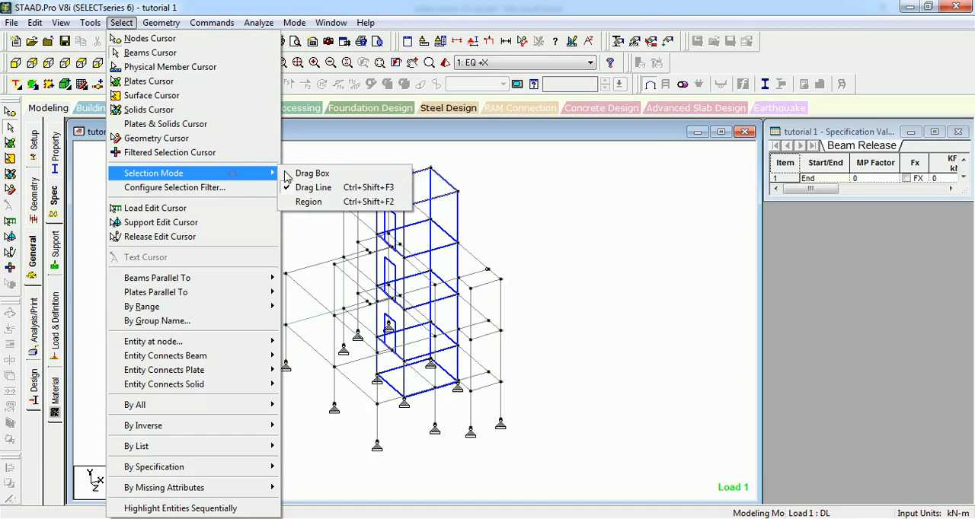
{"action": "left_click", "coordinate": [328, 201]}
{"action": "left_click", "coordinate": [224, 165]}
{"action": "left_click", "coordinate": [482, 423]}
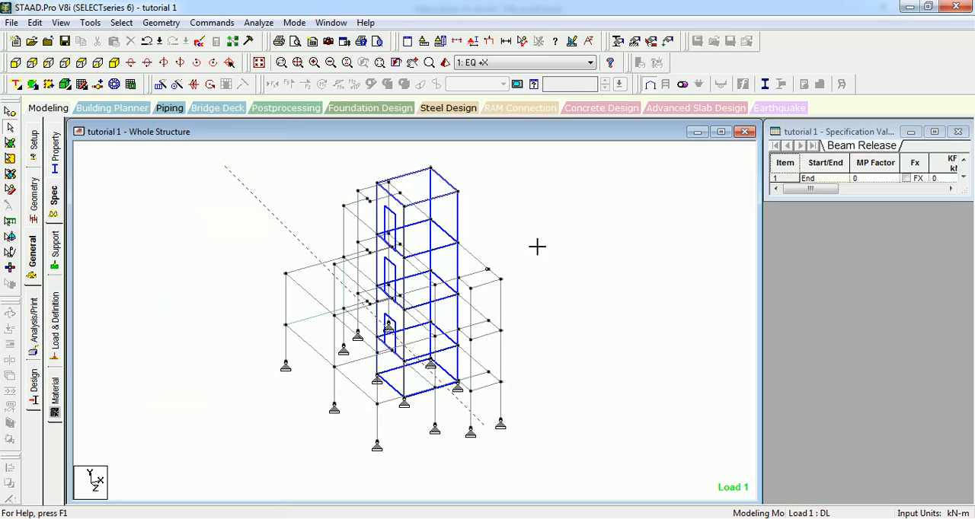
{"action": "left_click", "coordinate": [564, 178]}
{"action": "left_click", "coordinate": [355, 157]}
{"action": "left_click", "coordinate": [268, 387]}
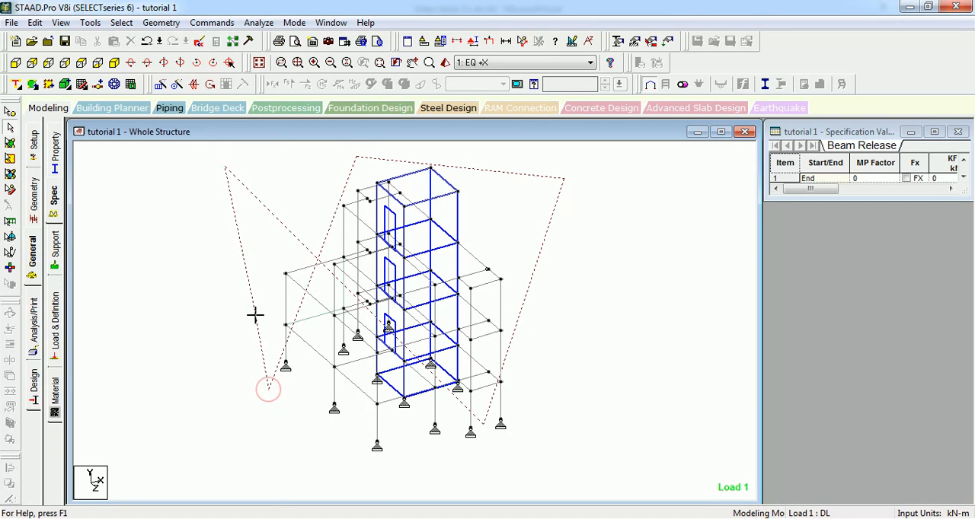
{"action": "right_click", "coordinate": [221, 242]}
{"action": "left_click", "coordinate": [218, 240]}
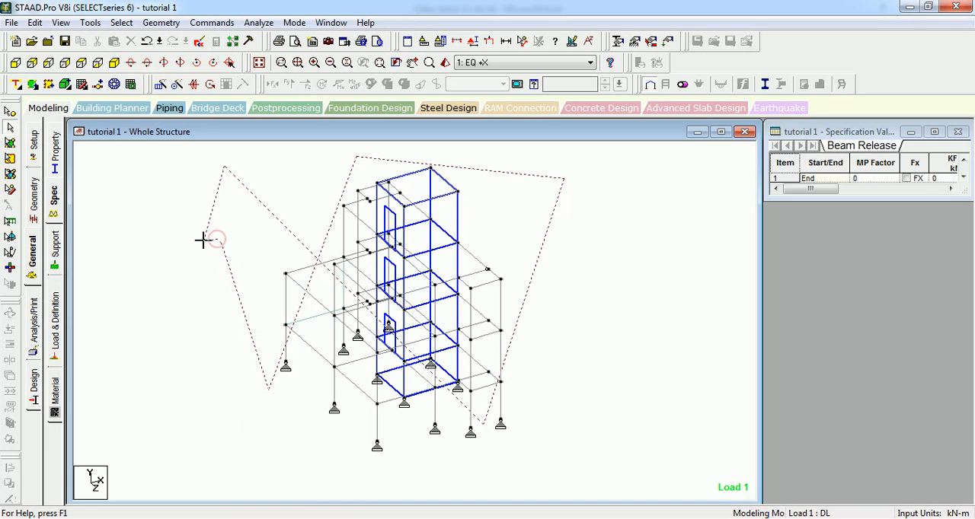
{"action": "left_click", "coordinate": [202, 239]}
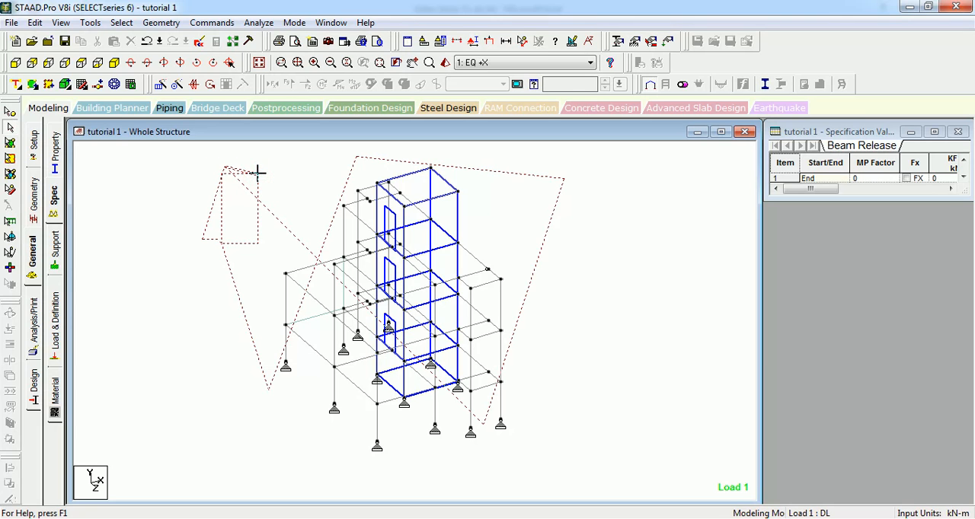
{"action": "left_click", "coordinate": [256, 174]}
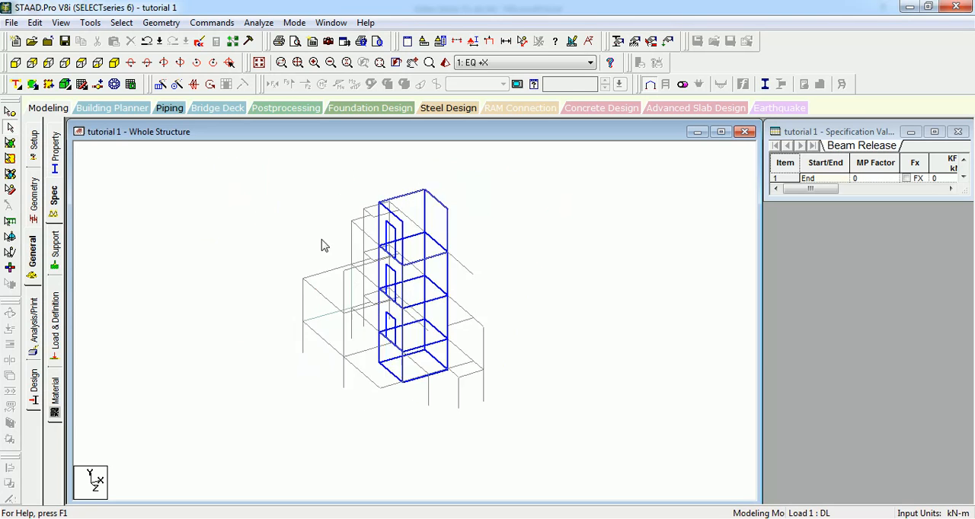
Step: Reset the selection mode to Drag Box and set it to Region again so that Region is the only active mode
{"action": "left_click", "coordinate": [122, 22]}
{"action": "left_click", "coordinate": [193, 171]}
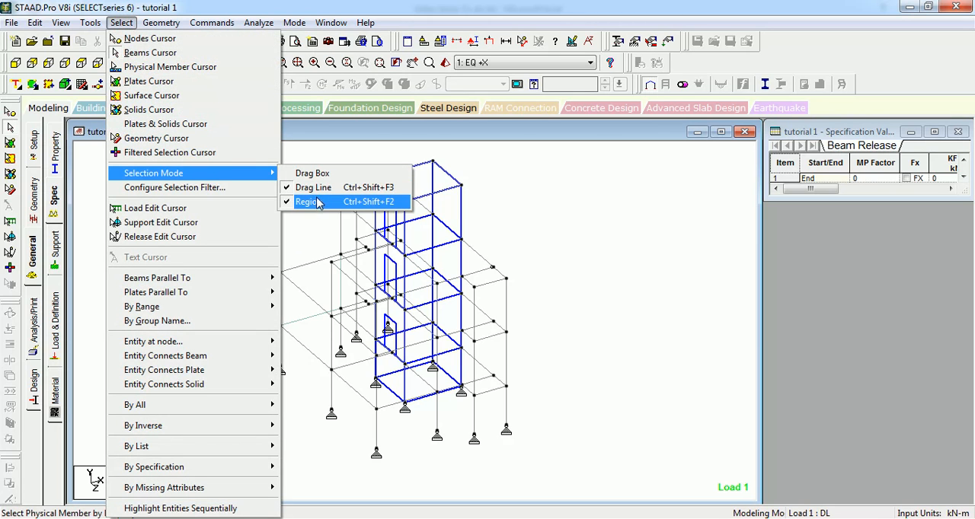
{"action": "left_click", "coordinate": [320, 201]}
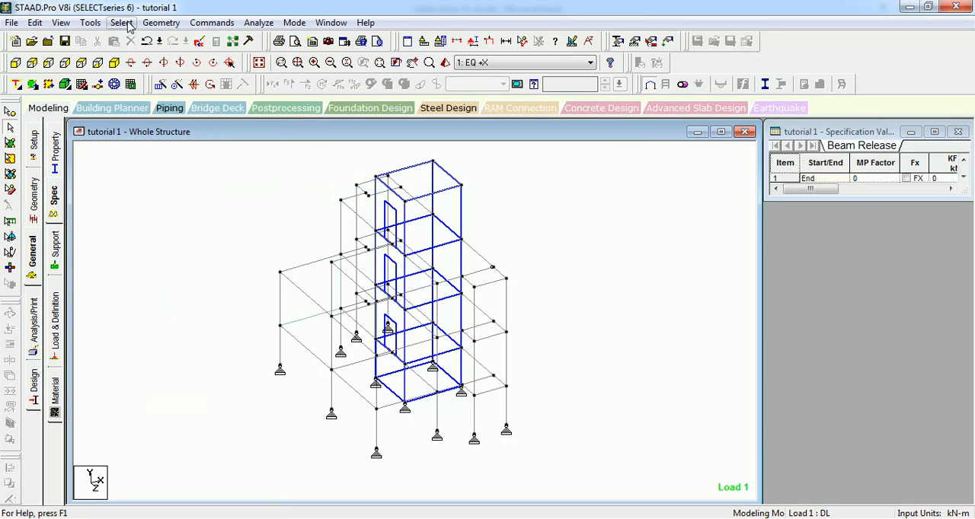
{"action": "left_click", "coordinate": [121, 22]}
{"action": "left_click", "coordinate": [196, 169]}
{"action": "left_click", "coordinate": [305, 173]}
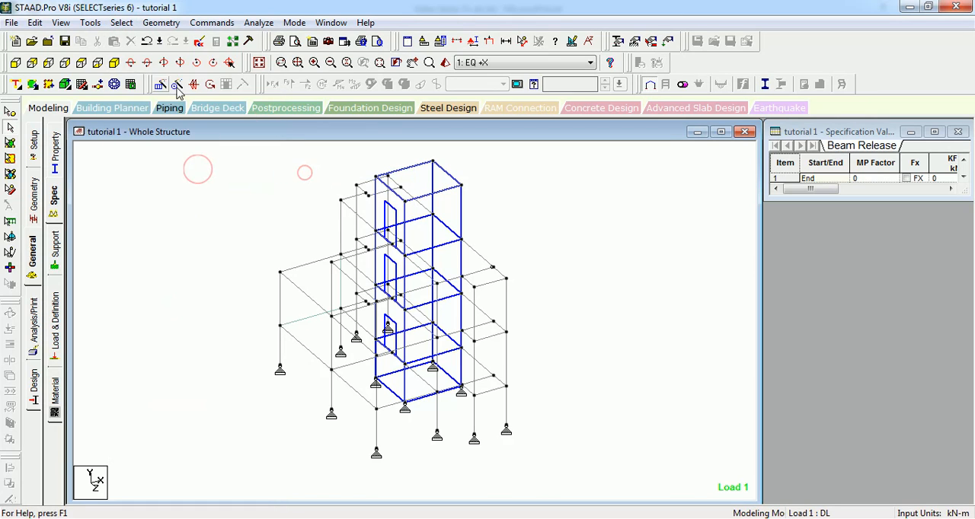
{"action": "left_click", "coordinate": [121, 22]}
{"action": "left_click", "coordinate": [196, 173]}
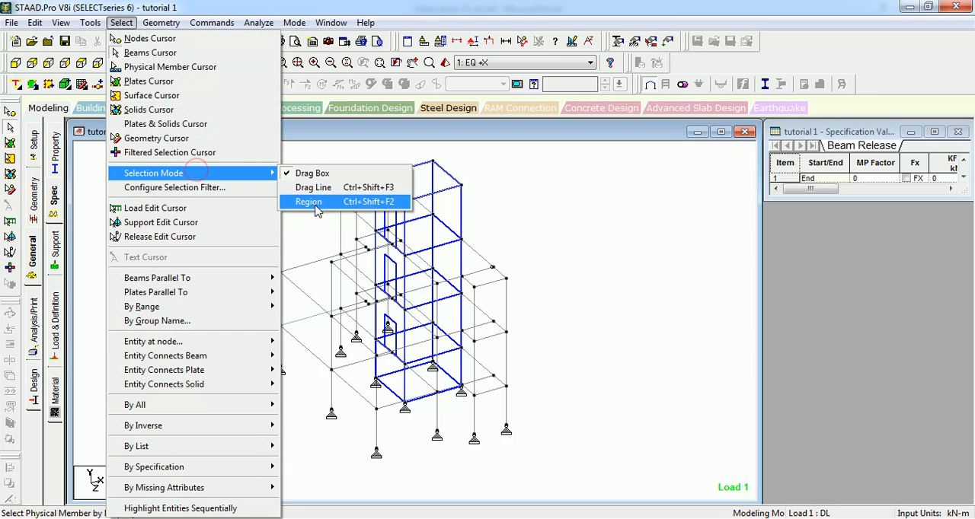
{"action": "left_click", "coordinate": [318, 202]}
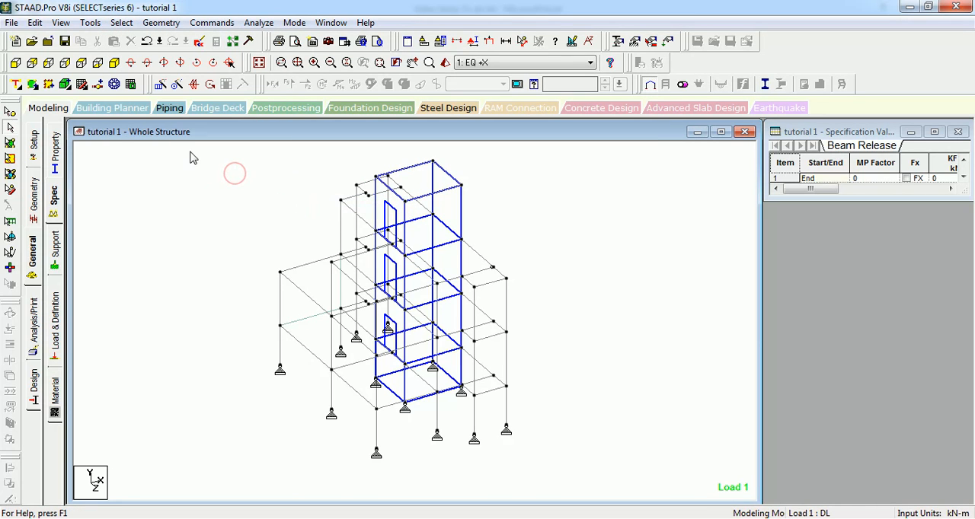
{"action": "left_click", "coordinate": [122, 22]}
{"action": "mouse_move", "coordinate": [214, 177]}
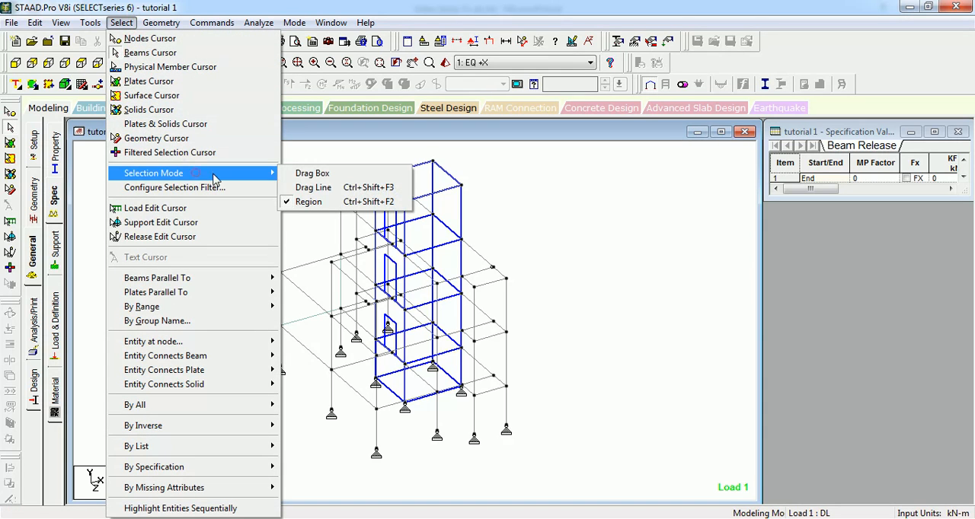
{"action": "left_click", "coordinate": [308, 202]}
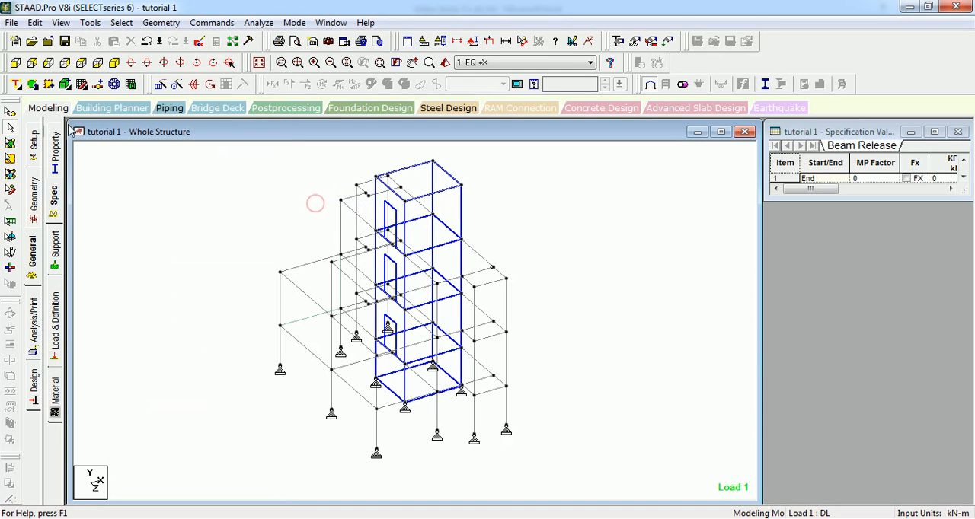
Step: Try to select the upper beams of the structure in Region mode using the Beams Cursor
{"action": "left_click", "coordinate": [9, 128]}
{"action": "left_click", "coordinate": [246, 161]}
{"action": "left_click", "coordinate": [515, 196]}
{"action": "left_click", "coordinate": [435, 237]}
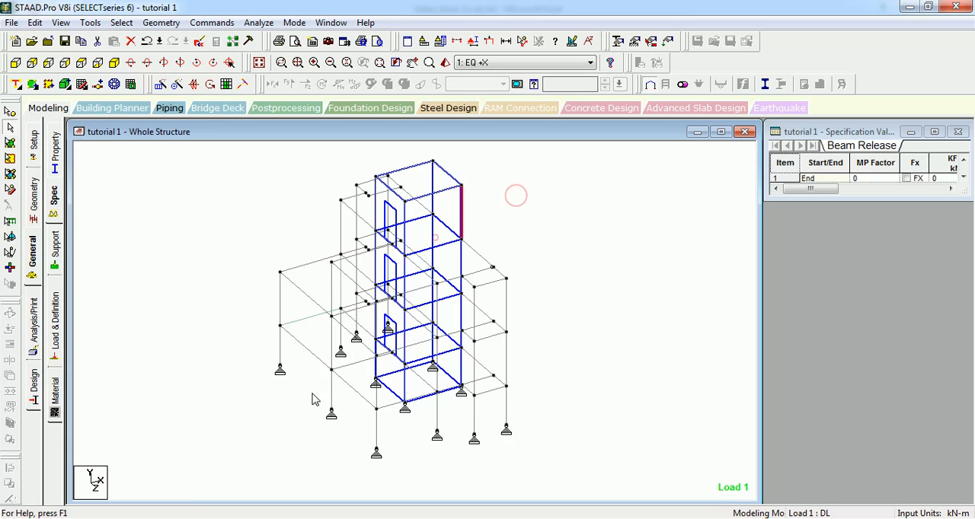
{"action": "left_click", "coordinate": [330, 233]}
{"action": "left_click", "coordinate": [233, 194]}
{"action": "left_click", "coordinate": [548, 327]}
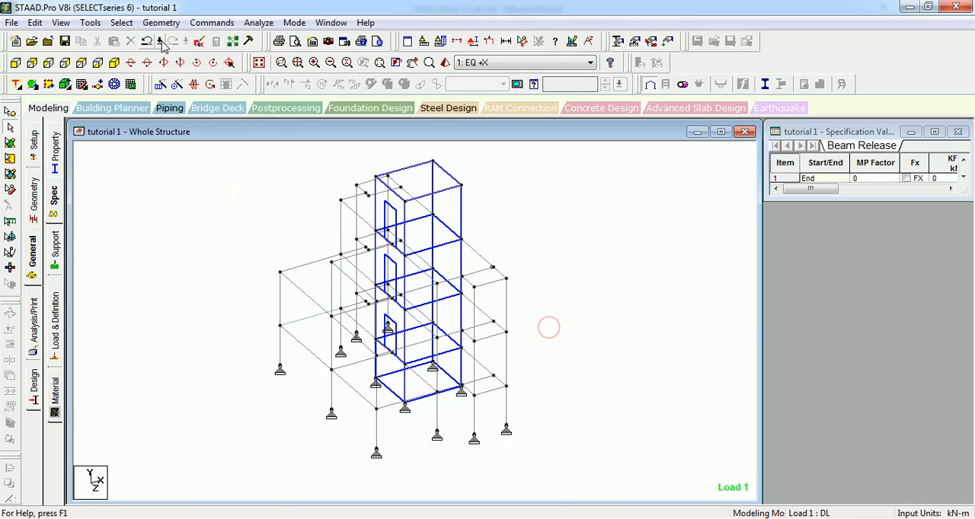
Step: Open the program help and search it for "selection mode"
{"action": "left_click", "coordinate": [121, 22]}
{"action": "left_click", "coordinate": [199, 173]}
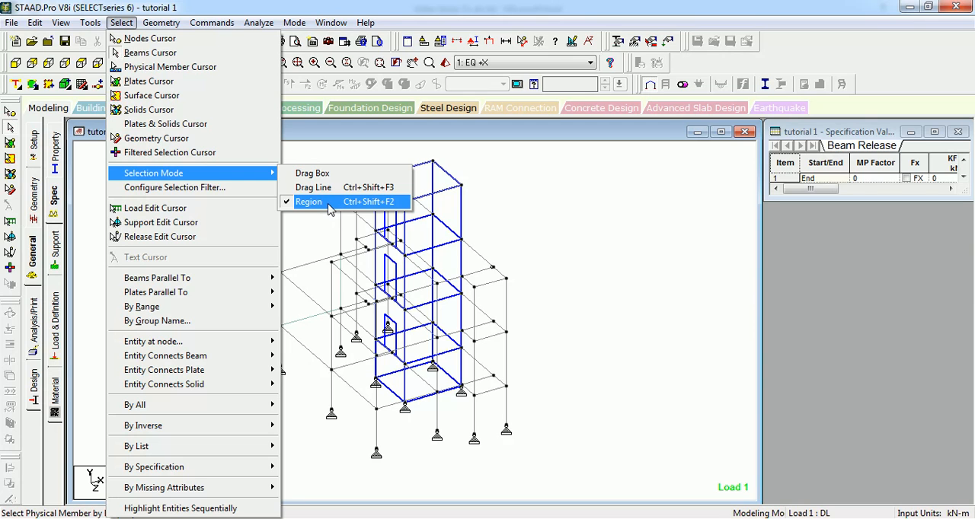
{"action": "key", "text": "F1"}
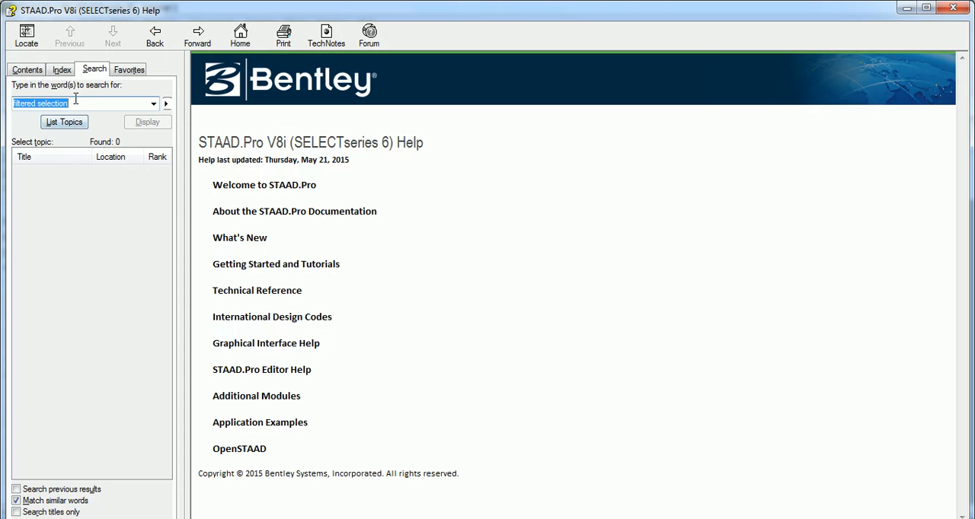
{"action": "left_click", "coordinate": [76, 100]}
{"action": "left_click_drag", "start_coordinate": [75, 99], "coordinate": [3, 107]}
{"action": "type", "text": "selection m"}
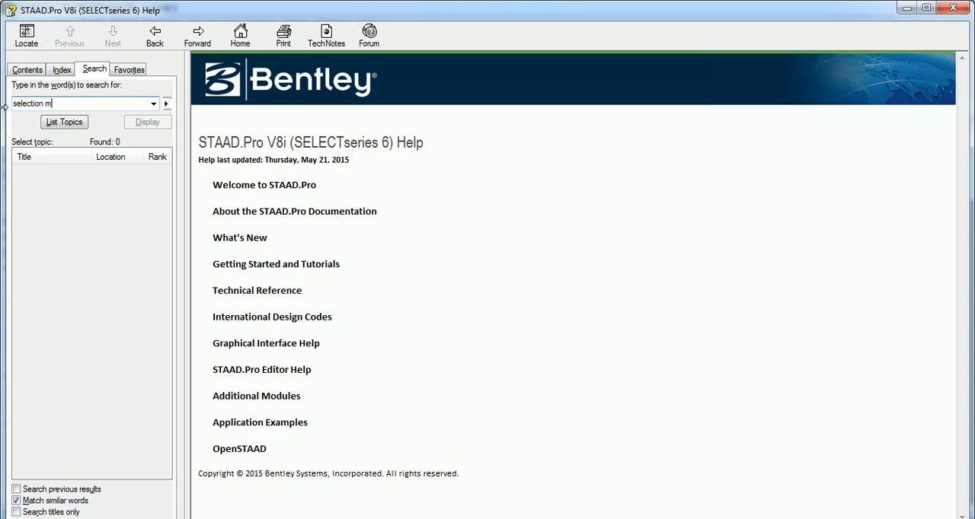
{"action": "type", "text": "ode"}
{"action": "key", "text": "Return"}
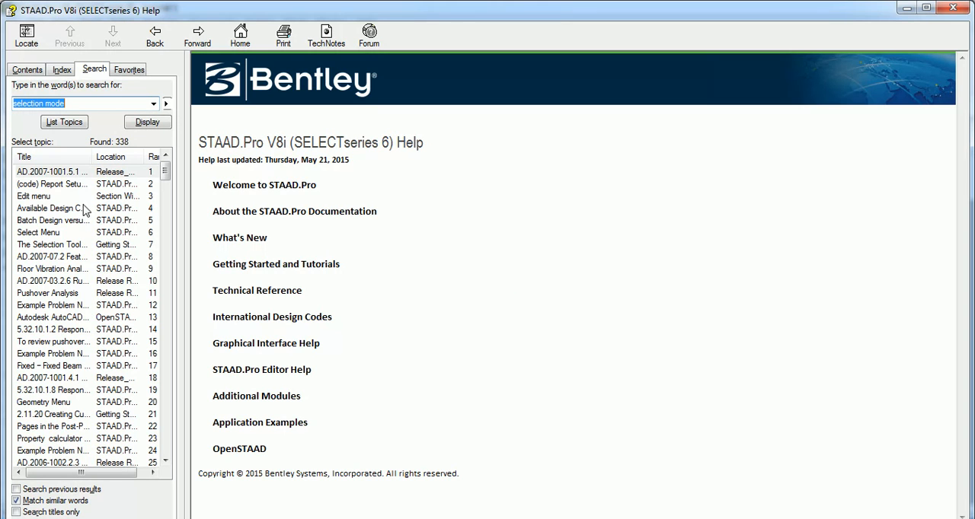
Step: Examine the help topic on the Selection Toolbar, close the help and return to the STAAD.Pro model
{"action": "left_click", "coordinate": [72, 172]}
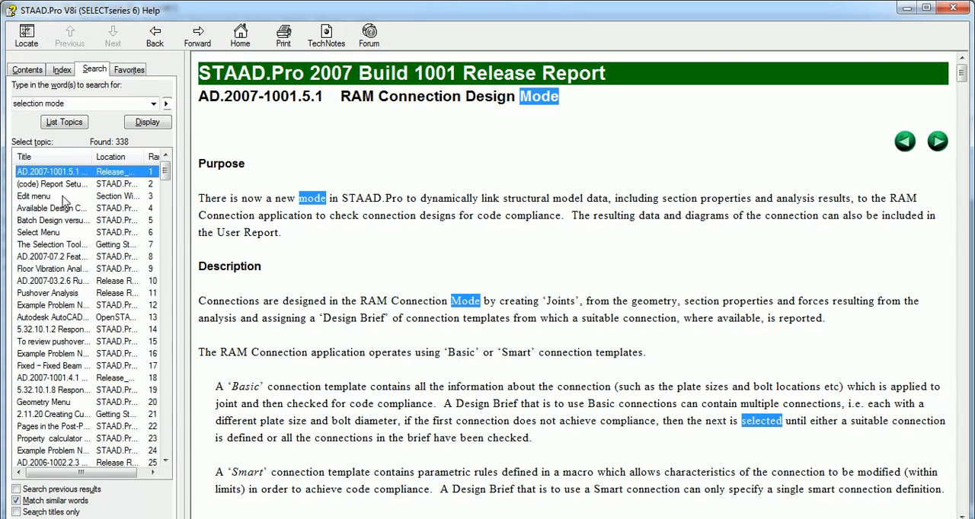
{"action": "double_click", "coordinate": [67, 245]}
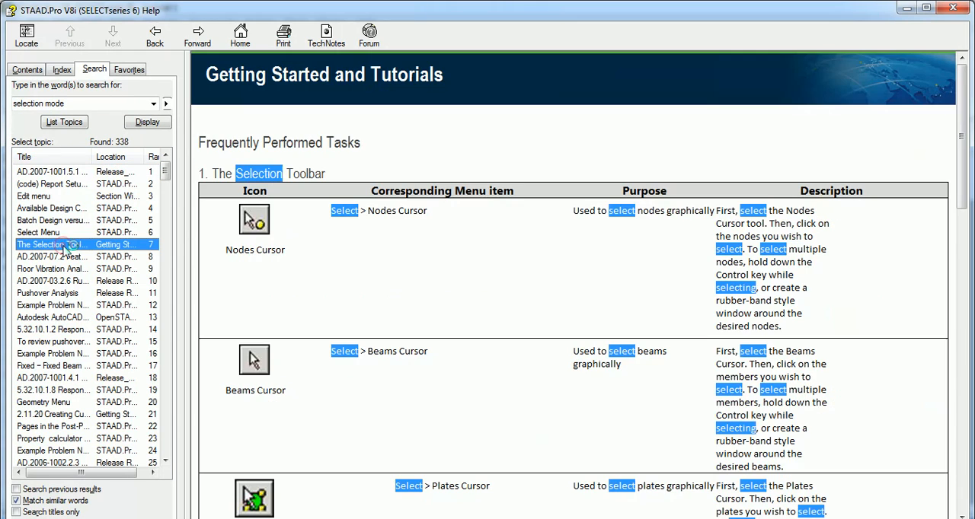
{"action": "scroll", "coordinate": [333, 264], "scroll_direction": "down", "scroll_amount": 15}
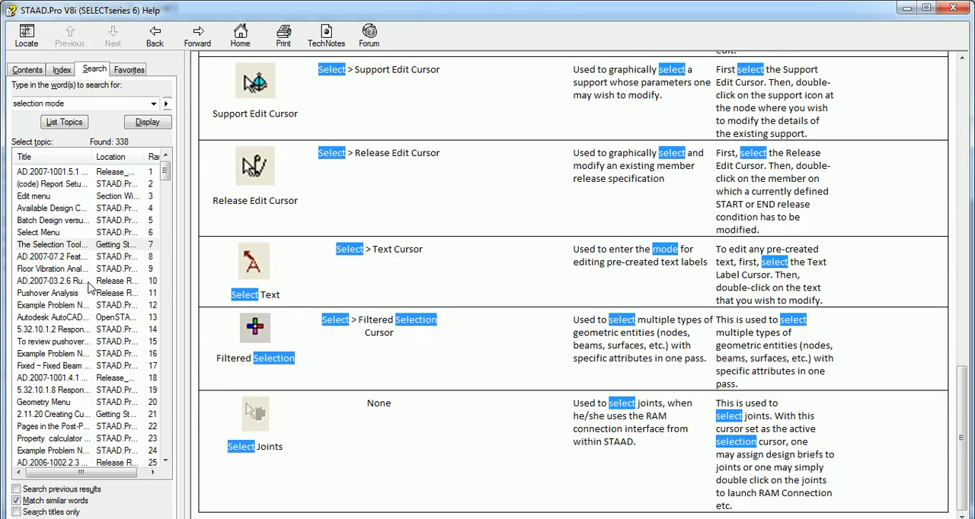
{"action": "left_click", "coordinate": [953, 8]}
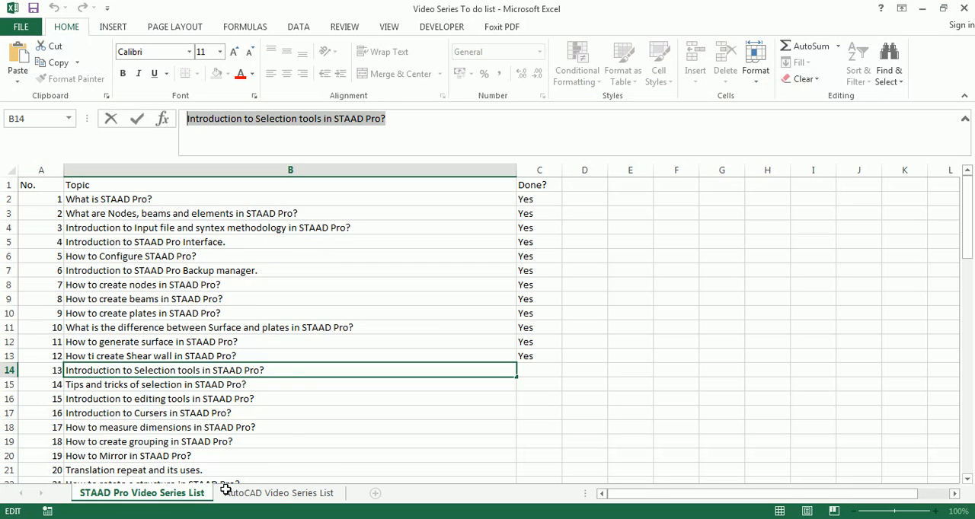
{"action": "mouse_move", "coordinate": [196, 515]}
{"action": "left_click", "coordinate": [202, 430]}
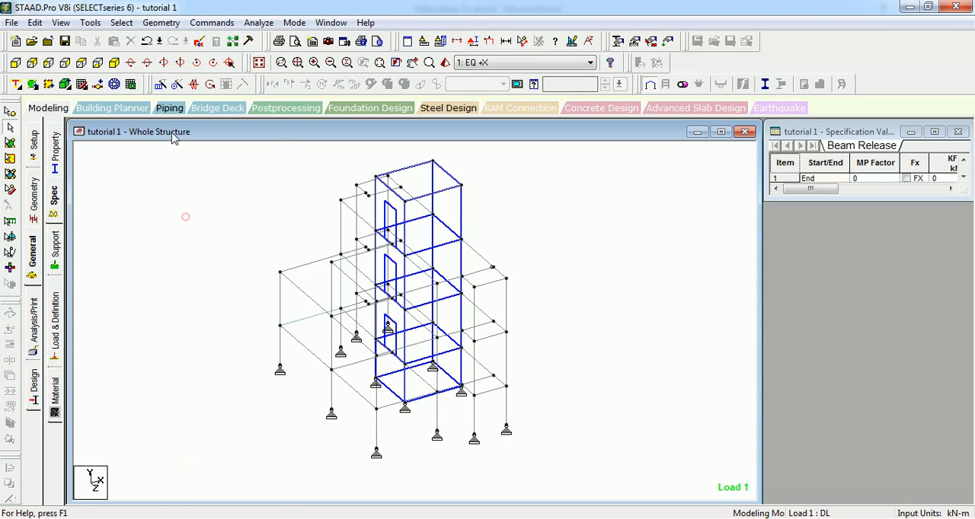
Step: Review the load, support and release edit cursor commands and decline the automatic file save
{"action": "left_click", "coordinate": [121, 22]}
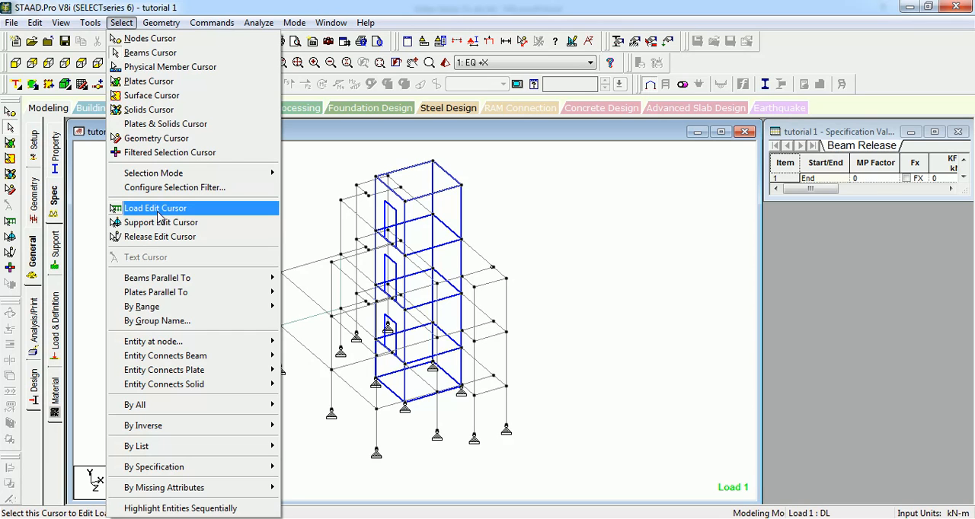
{"action": "left_click", "coordinate": [162, 224]}
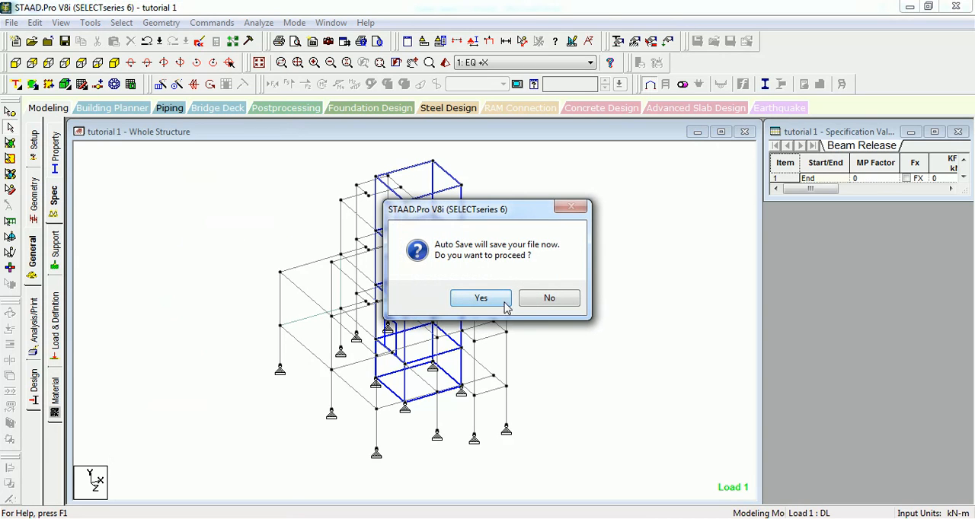
{"action": "left_click", "coordinate": [529, 302]}
{"action": "left_click", "coordinate": [122, 22]}
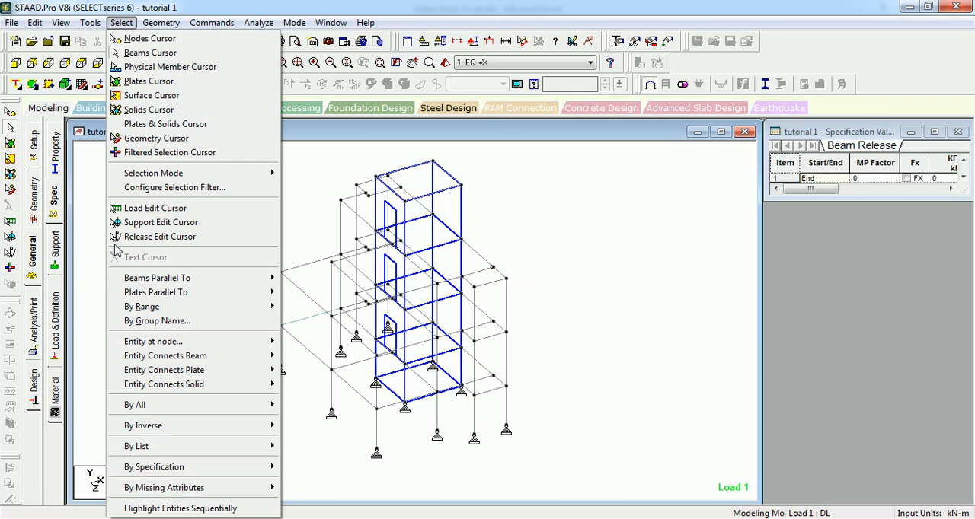
{"action": "left_click", "coordinate": [289, 238]}
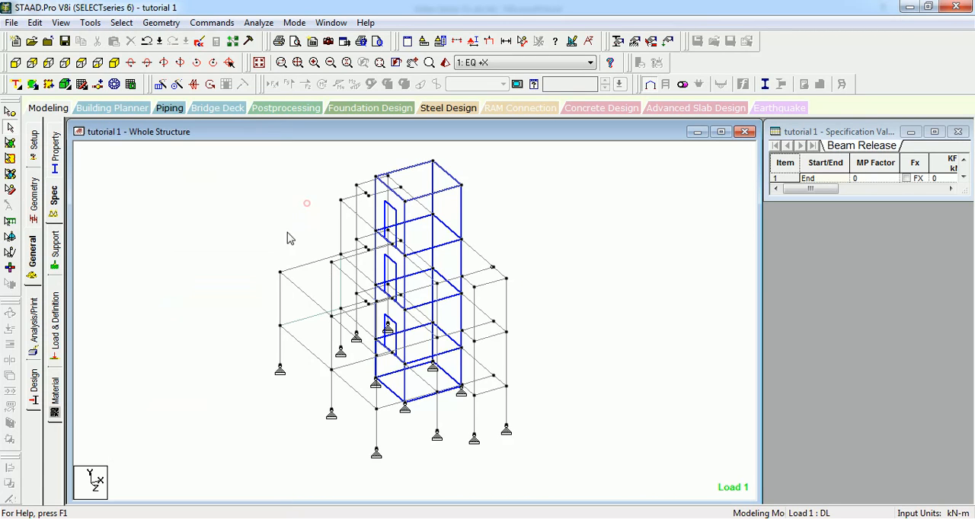
Step: Select all beams parallel to the Y axis, inspect them in the model and clear the selection
{"action": "scroll", "coordinate": [284, 247], "scroll_direction": "down", "scroll_amount": 1}
{"action": "scroll", "coordinate": [283, 255], "scroll_direction": "up", "scroll_amount": 2}
{"action": "scroll", "coordinate": [280, 273], "scroll_direction": "down", "scroll_amount": 1}
{"action": "middle_click_drag", "start_coordinate": [279, 300], "coordinate": [318, 262]}
{"action": "key", "text": "Down"}
{"action": "key", "text": "Down"}
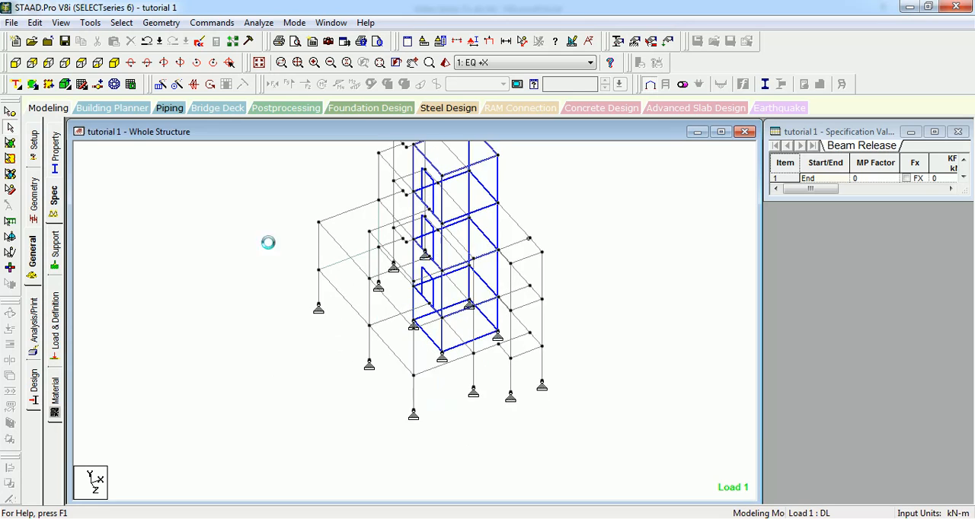
{"action": "key", "text": "Down"}
{"action": "middle_click_drag", "start_coordinate": [213, 215], "coordinate": [205, 297]}
{"action": "left_click", "coordinate": [205, 297]}
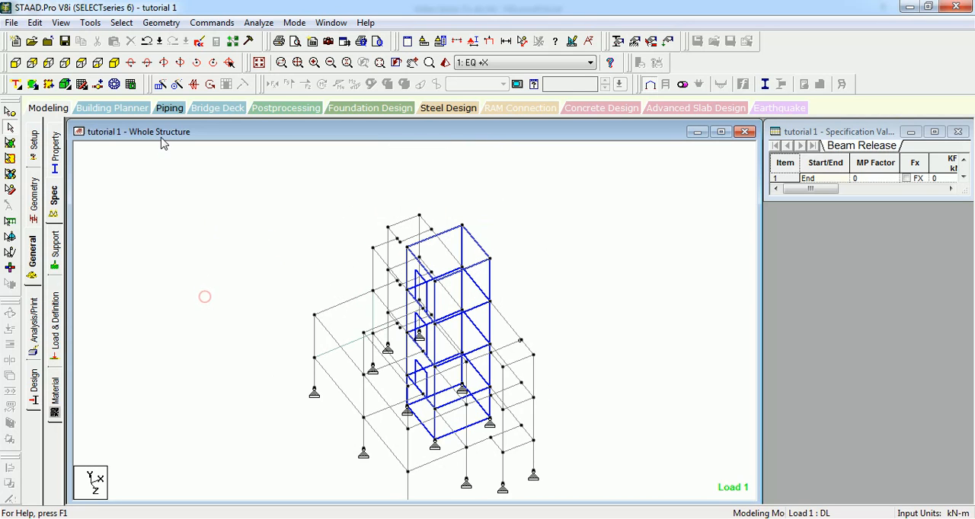
{"action": "left_click", "coordinate": [122, 22]}
{"action": "mouse_move", "coordinate": [175, 279]}
{"action": "left_click", "coordinate": [305, 293]}
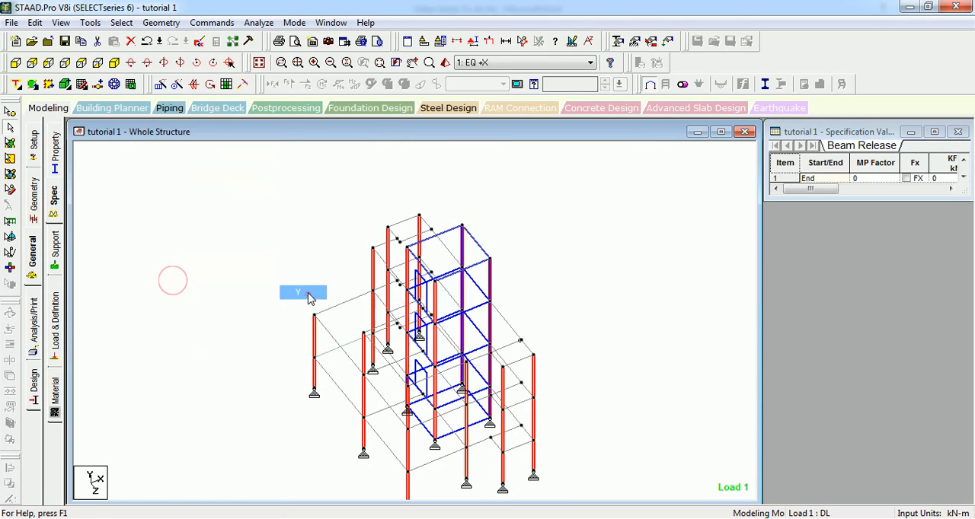
{"action": "middle_click_drag", "start_coordinate": [286, 252], "coordinate": [255, 195]}
{"action": "key", "text": "Up"}
{"action": "key", "text": "Up"}
{"action": "key", "text": "Up"}
{"action": "key", "text": "Up"}
{"action": "key", "text": "Up"}
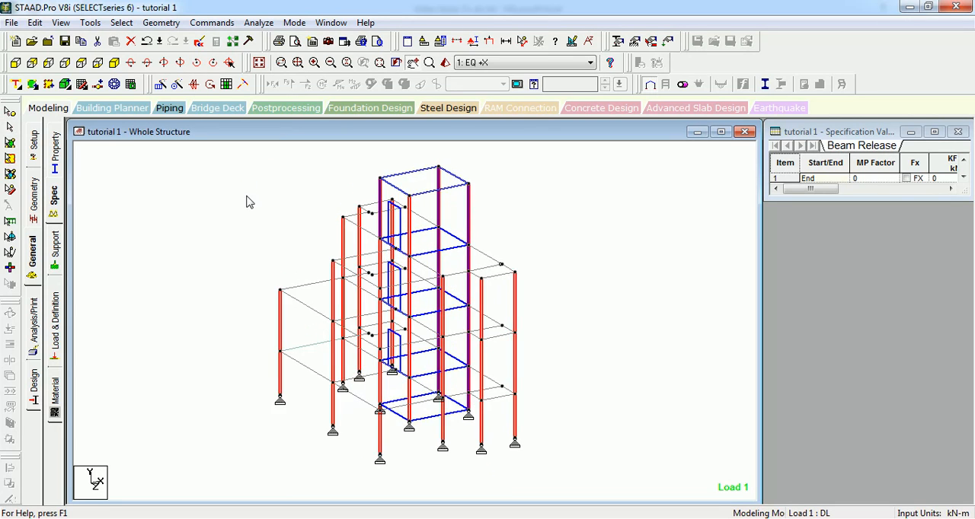
{"action": "left_click", "coordinate": [246, 194]}
Step: Select all beams parallel to the X axis, add those parallel to Z and clear the selection
{"action": "left_click", "coordinate": [122, 23]}
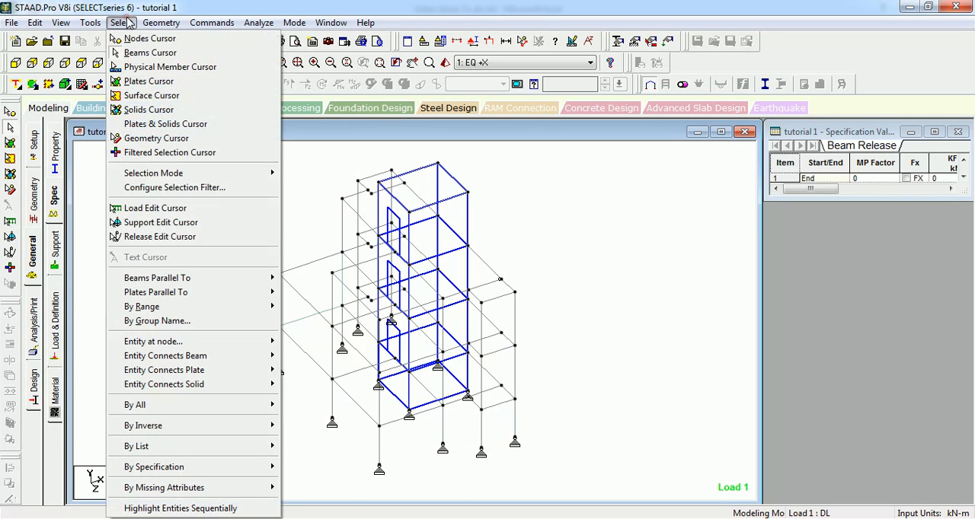
{"action": "left_click", "coordinate": [179, 278]}
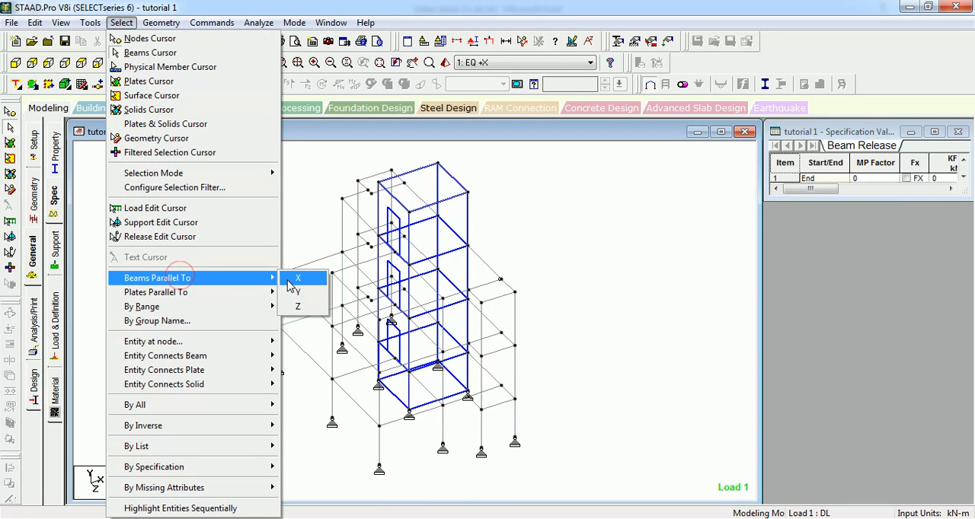
{"action": "left_click", "coordinate": [291, 280]}
{"action": "left_click", "coordinate": [122, 23]}
{"action": "left_click", "coordinate": [207, 279]}
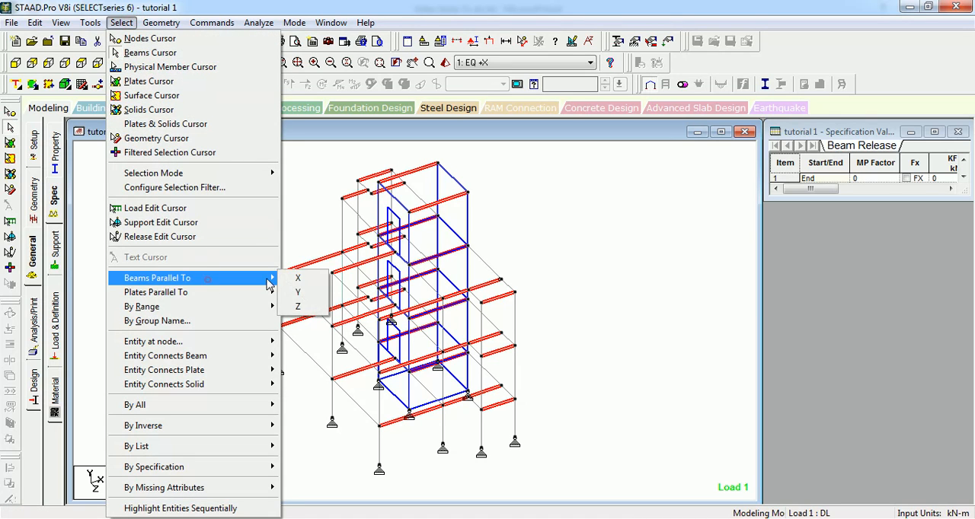
{"action": "left_click", "coordinate": [298, 306]}
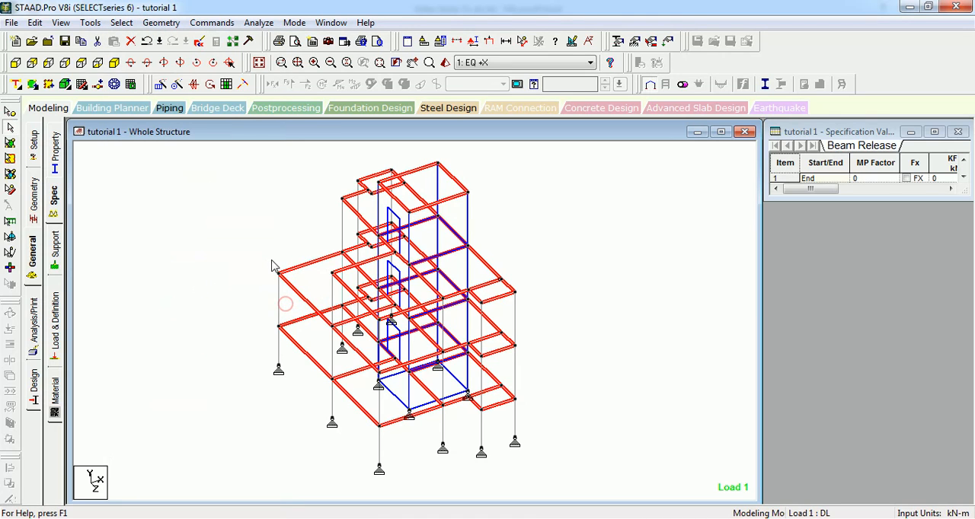
{"action": "left_click", "coordinate": [237, 220]}
{"action": "key", "text": "Up"}
{"action": "key", "text": "Up"}
{"action": "key", "text": "Up"}
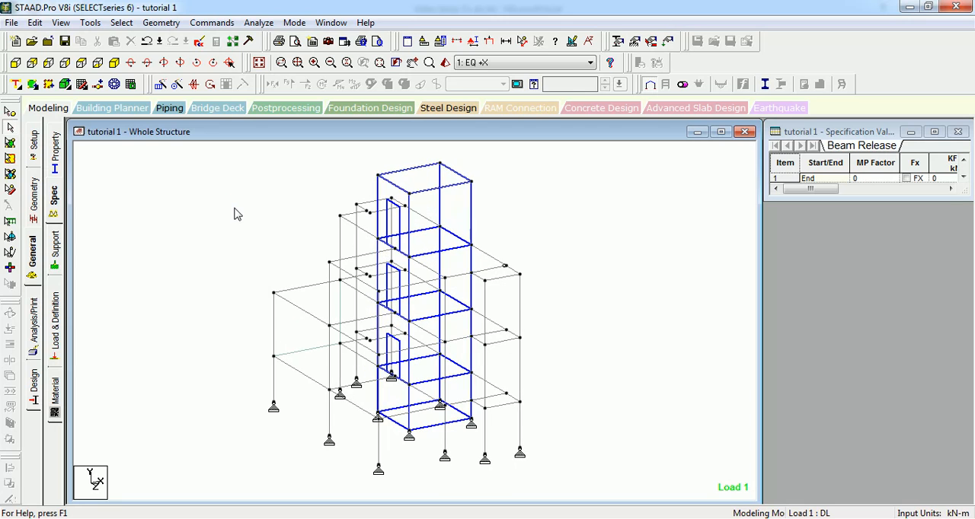
Step: Select all plates parallel to the XY plane and review the planes offered for parallel-plate and range selection
{"action": "left_click", "coordinate": [121, 22]}
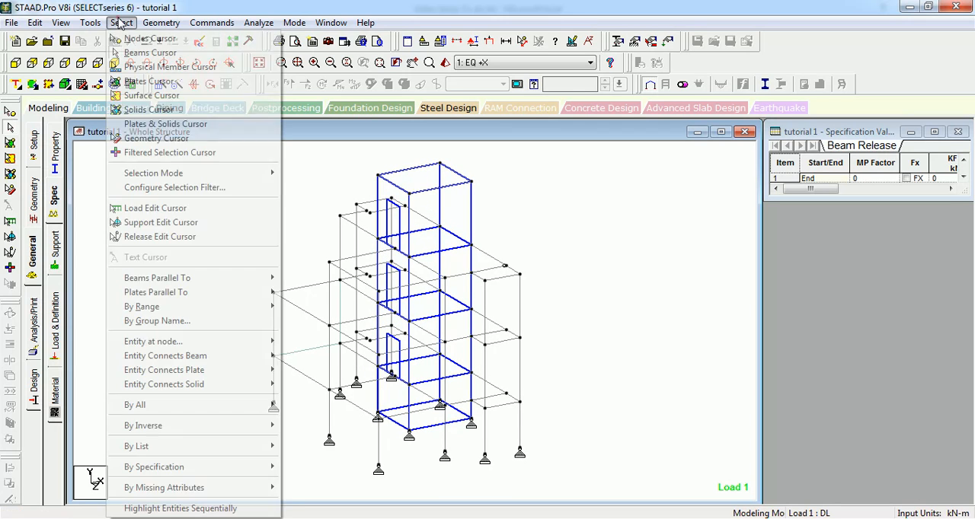
{"action": "mouse_move", "coordinate": [169, 292]}
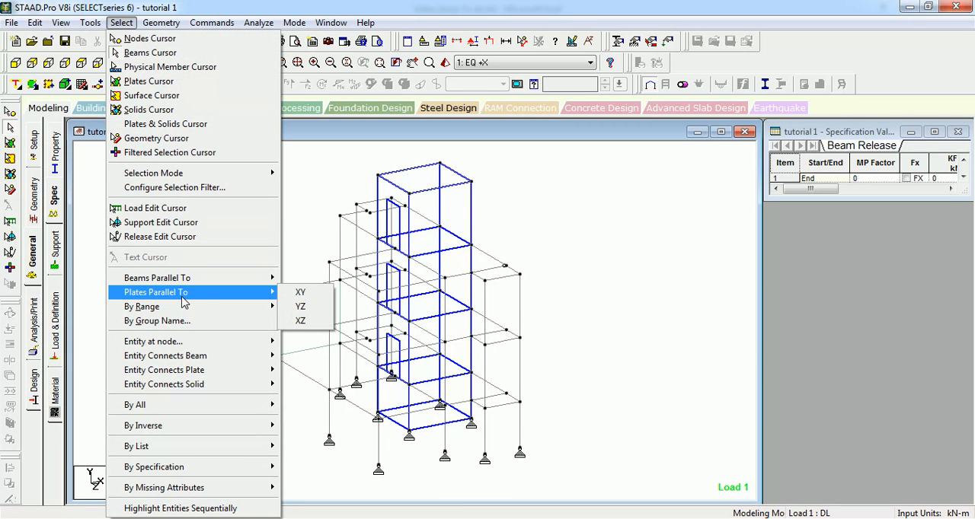
{"action": "left_click", "coordinate": [300, 293]}
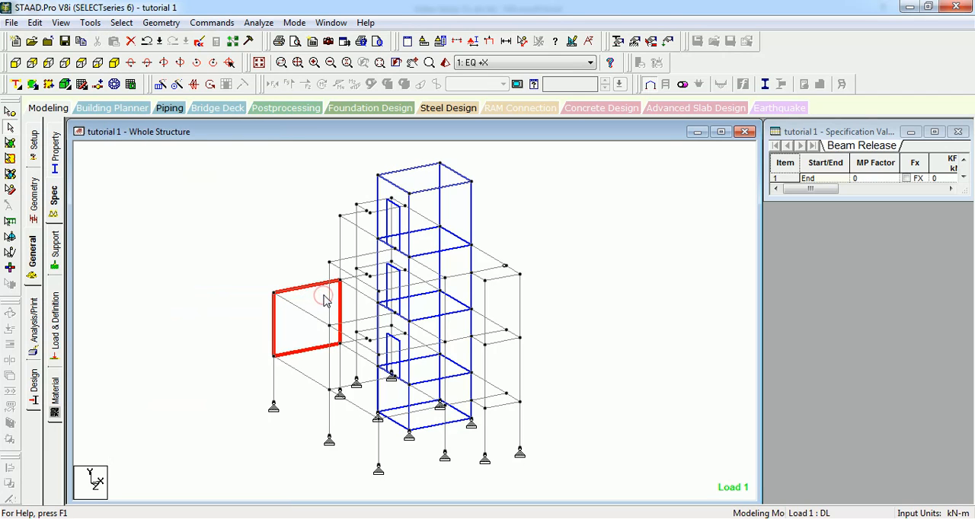
{"action": "left_click", "coordinate": [121, 22]}
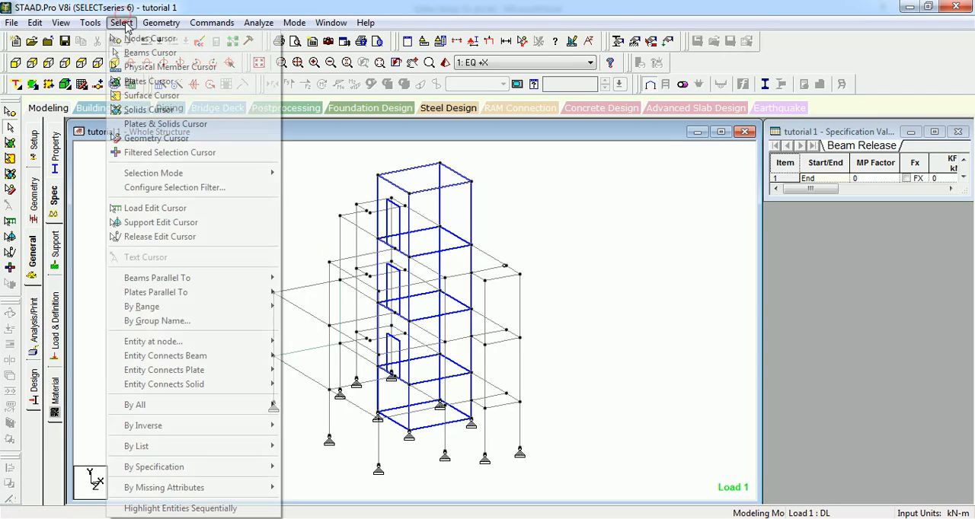
{"action": "mouse_move", "coordinate": [231, 297]}
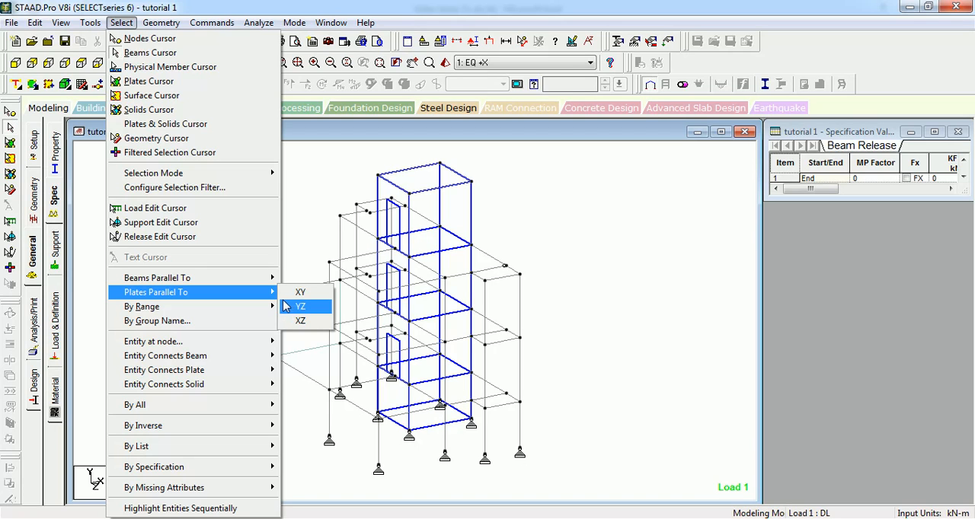
{"action": "mouse_move", "coordinate": [258, 309]}
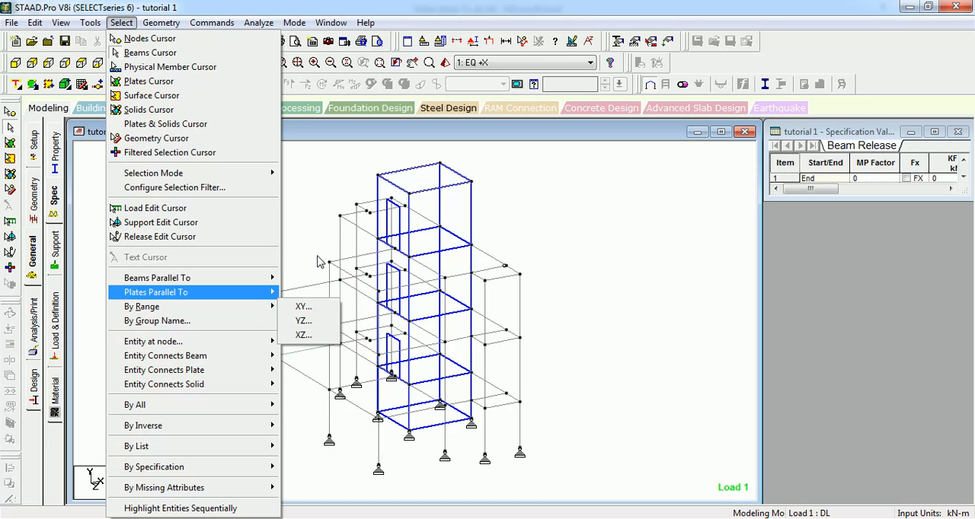
{"action": "left_click", "coordinate": [333, 205]}
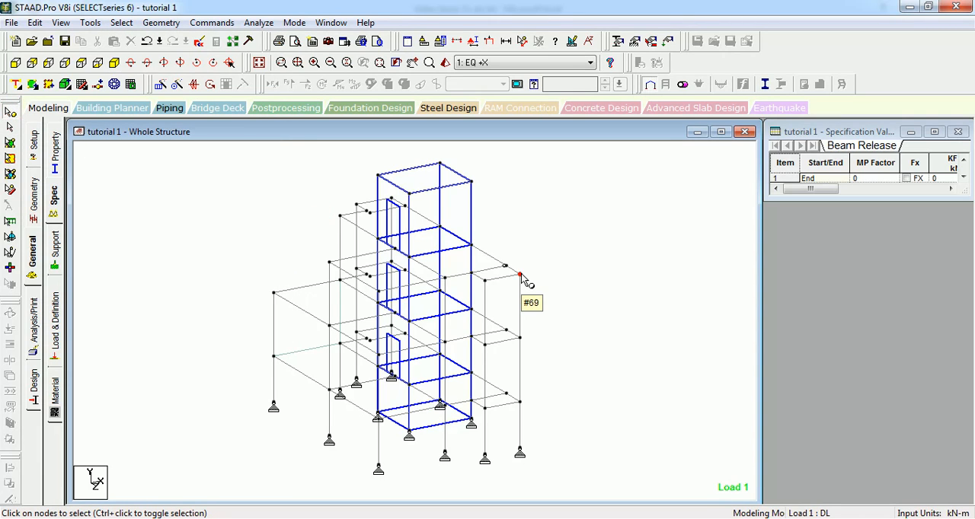
Step: Check the coordinates of node 69, close its details and return to the beams cursor
{"action": "double_click", "coordinate": [522, 276]}
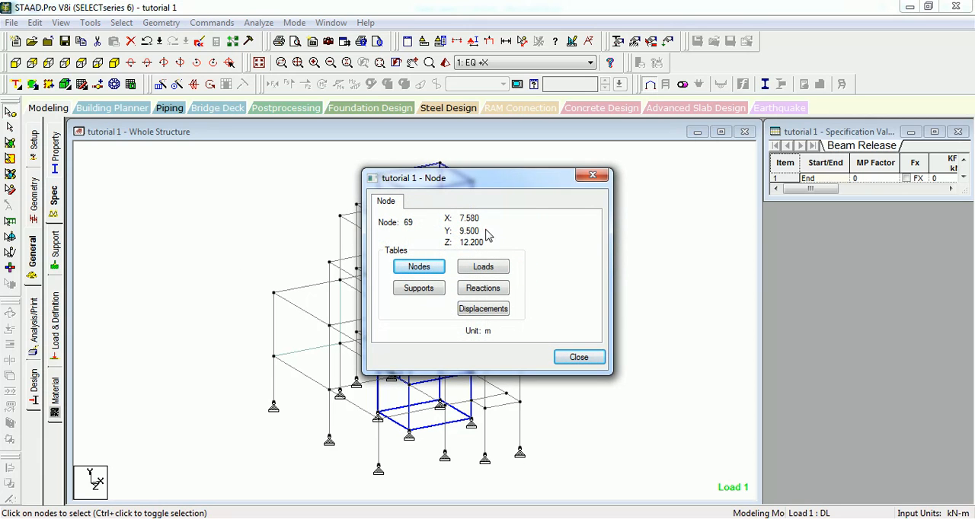
{"action": "left_click", "coordinate": [570, 357]}
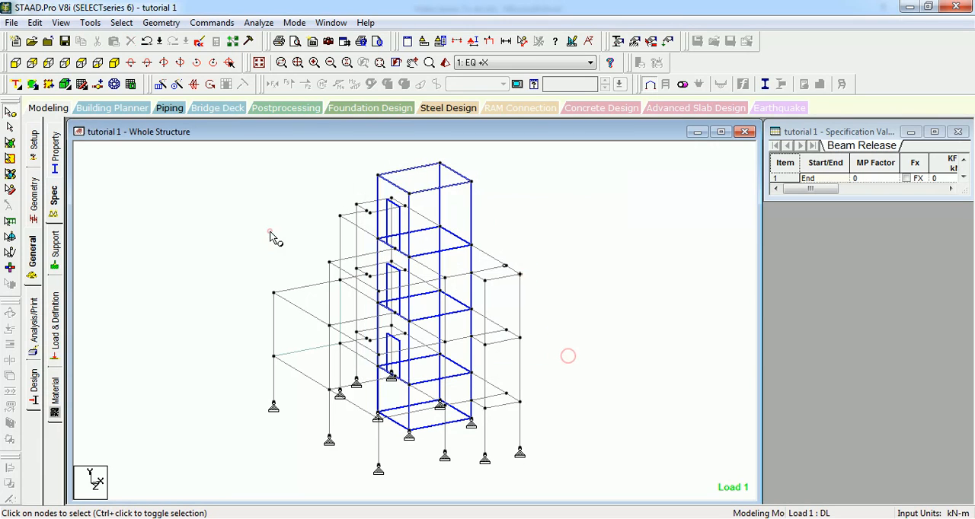
{"action": "left_click", "coordinate": [122, 22]}
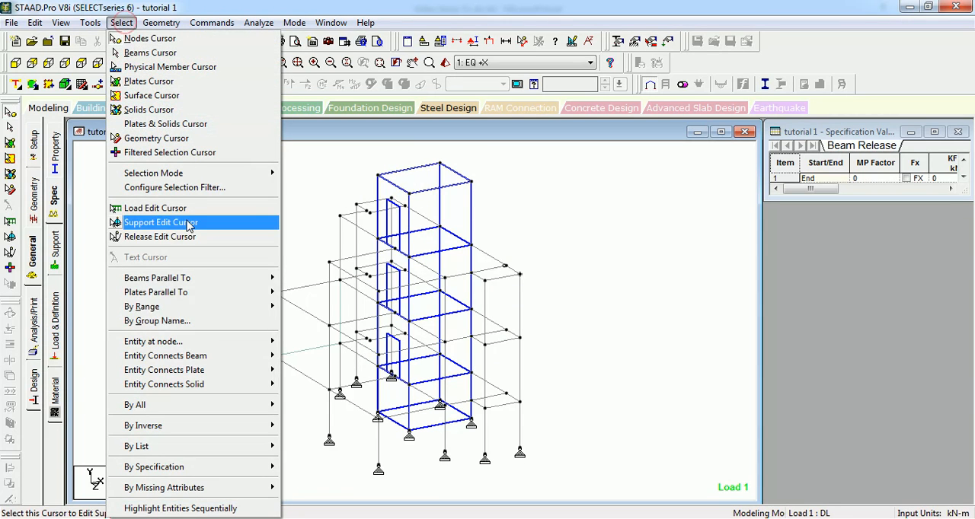
{"action": "left_click", "coordinate": [312, 204]}
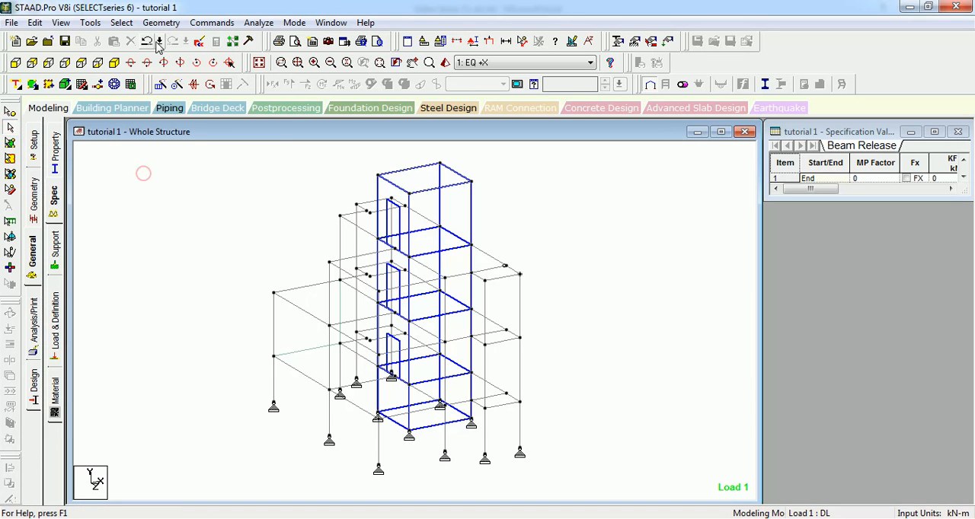
Step: Select the beams in the XZ range with Y minimum and Y maximum of 9.5 m, and clear the selection
{"action": "left_click", "coordinate": [128, 23]}
{"action": "mouse_move", "coordinate": [204, 307]}
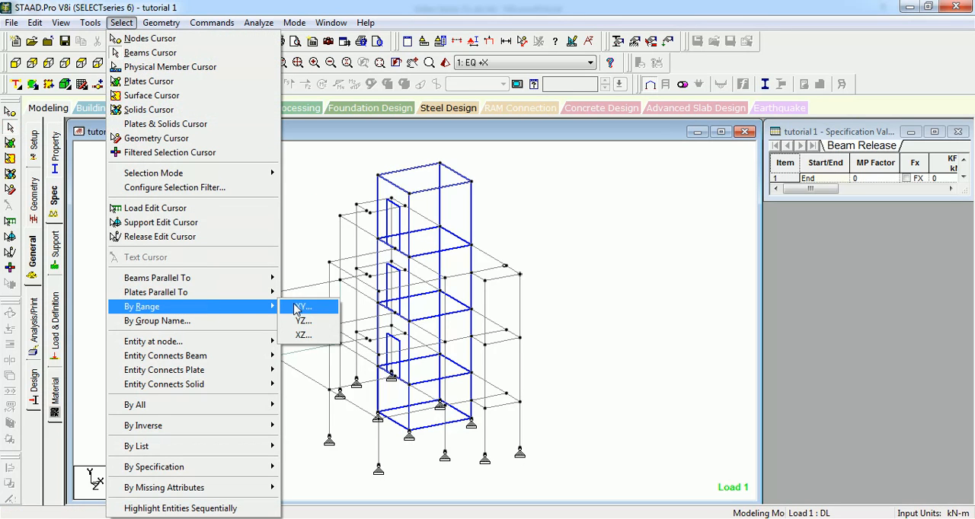
{"action": "left_click", "coordinate": [305, 336]}
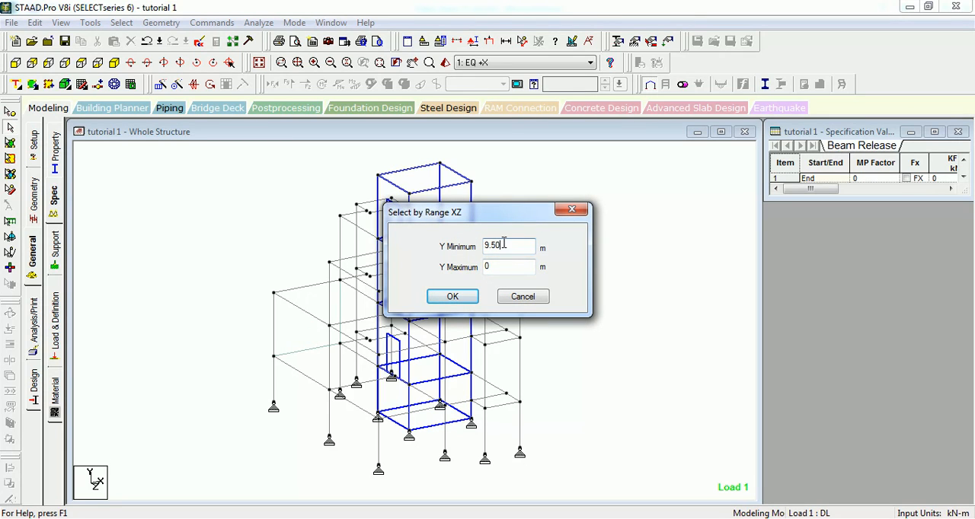
{"action": "left_click_drag", "start_coordinate": [506, 265], "coordinate": [471, 268]}
{"action": "type", "text": "9.5"}
{"action": "left_click_drag", "start_coordinate": [482, 224], "coordinate": [632, 185]}
{"action": "left_click", "coordinate": [604, 259]}
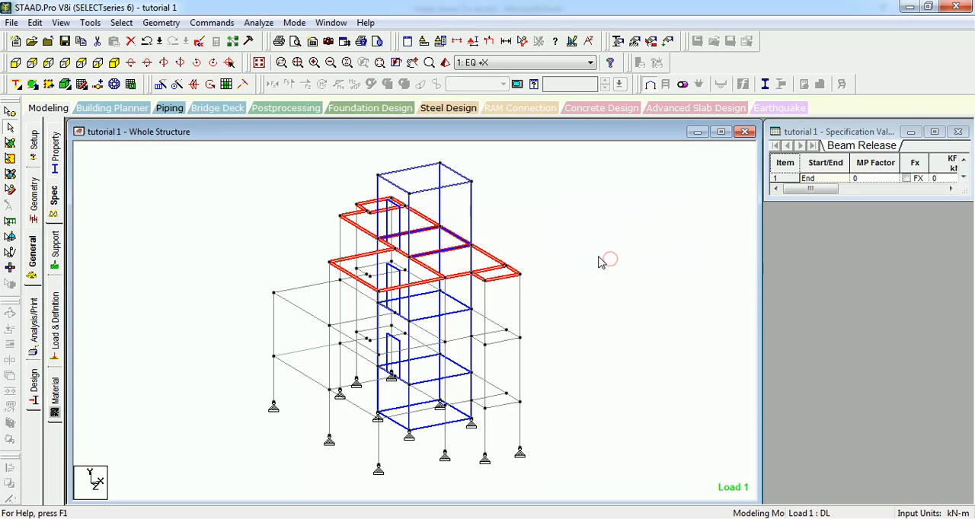
{"action": "left_click", "coordinate": [288, 217]}
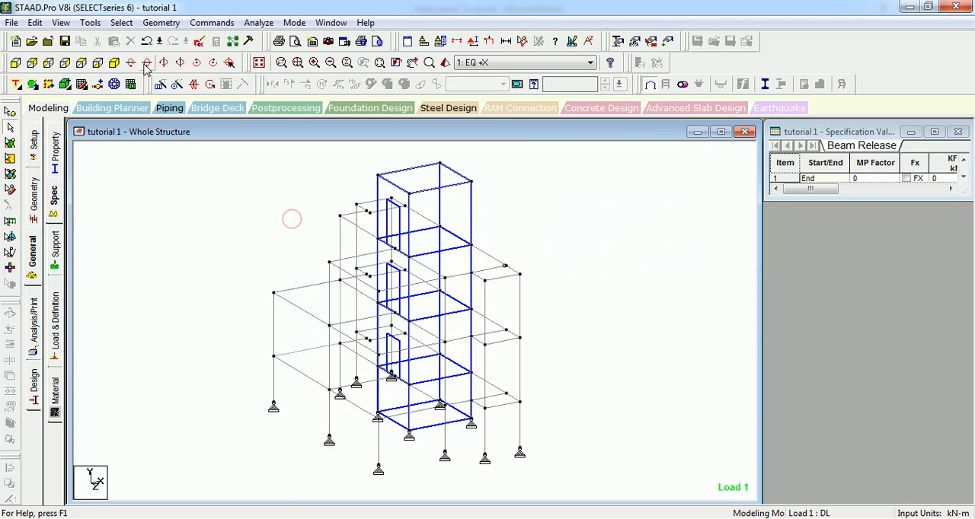
{"action": "left_click", "coordinate": [122, 23]}
{"action": "mouse_move", "coordinate": [195, 312]}
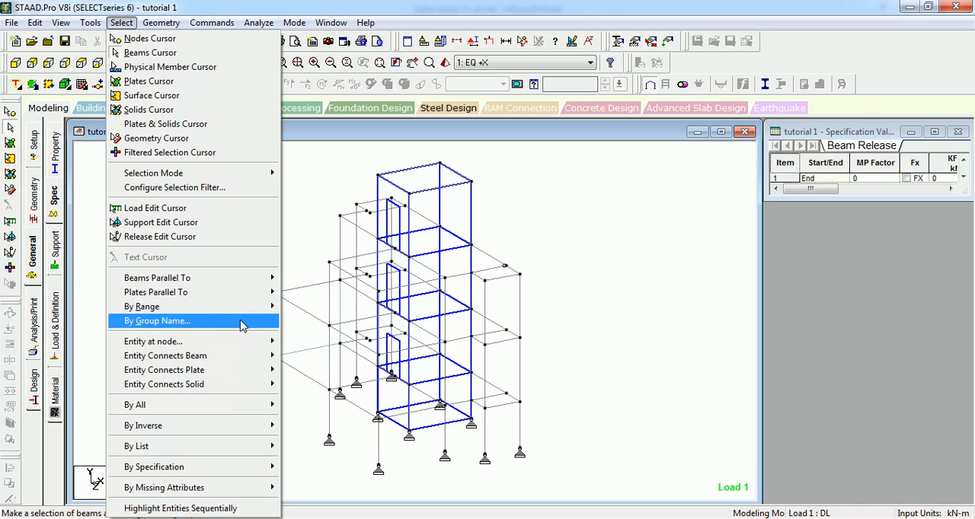
{"action": "left_click", "coordinate": [199, 326]}
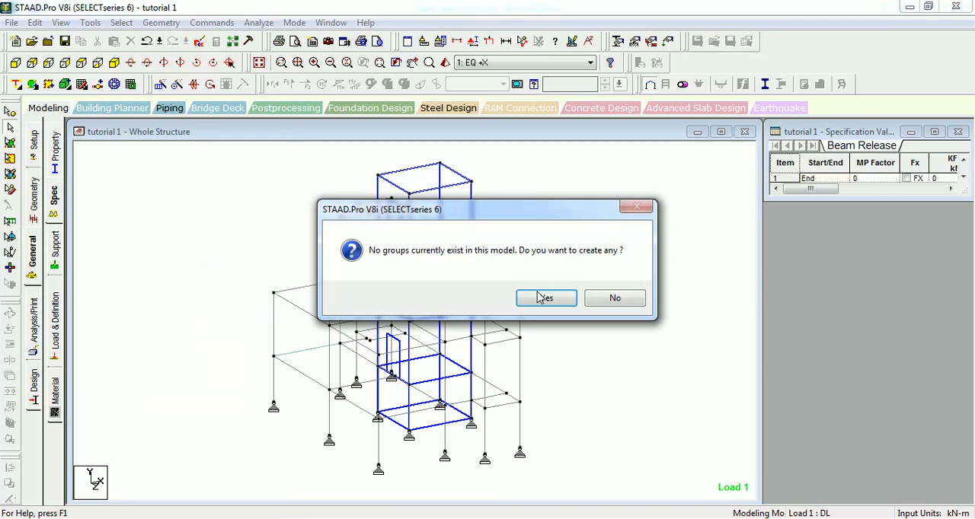
{"action": "left_click", "coordinate": [609, 299]}
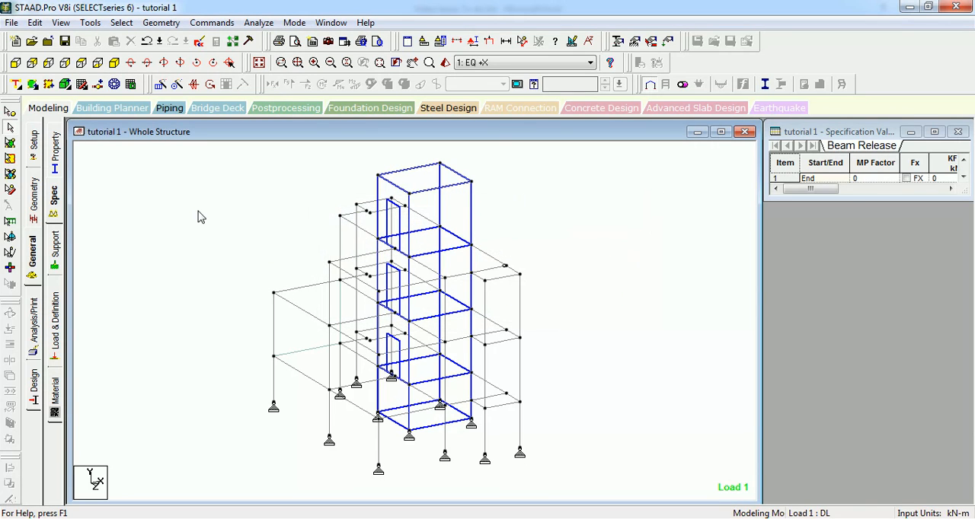
Step: Select all beams parallel to the Y axis as the members for a column group
{"action": "left_click", "coordinate": [122, 22]}
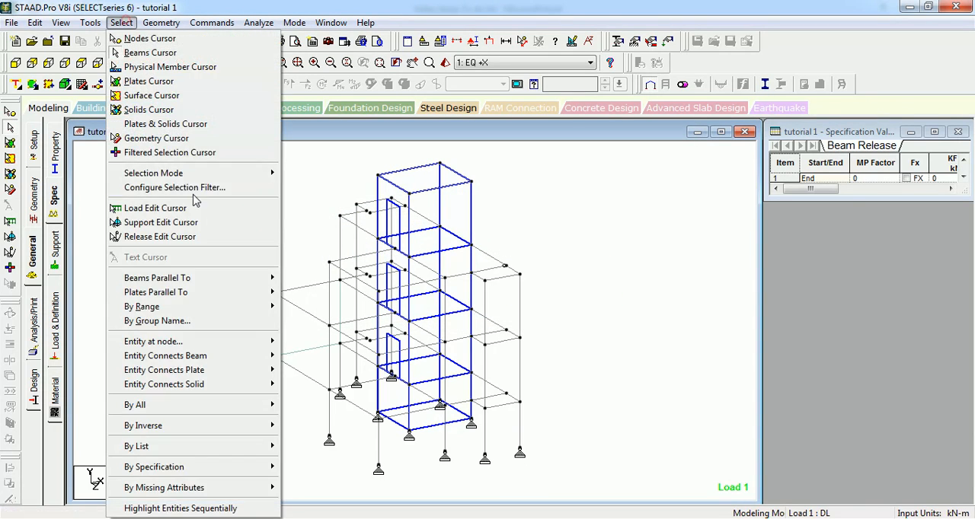
{"action": "left_click", "coordinate": [234, 278]}
{"action": "left_click", "coordinate": [291, 291]}
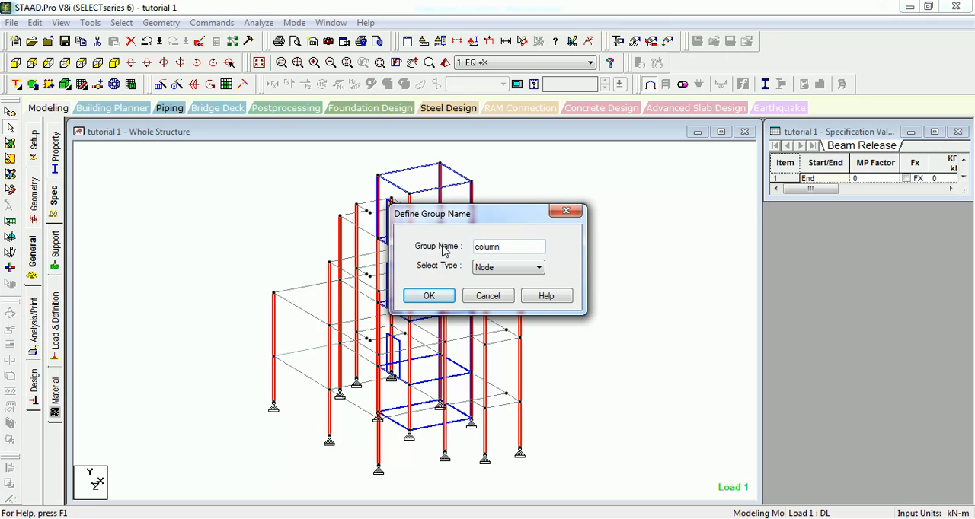
Step: Create a group named columns of type Beam and associate it with the selected geometry
{"action": "left_click", "coordinate": [538, 267]}
{"action": "left_click", "coordinate": [495, 290]}
{"action": "left_click", "coordinate": [428, 295]}
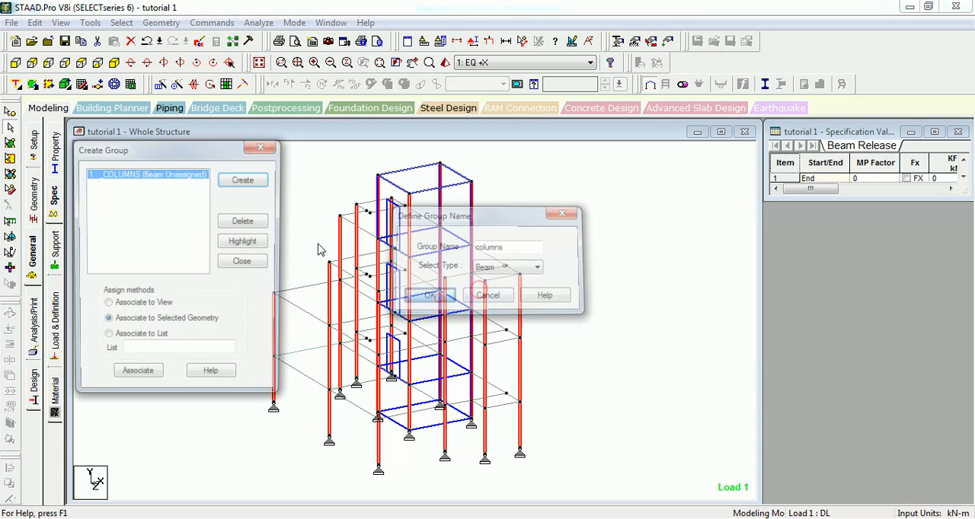
{"action": "left_click", "coordinate": [137, 378]}
{"action": "left_click", "coordinate": [262, 145]}
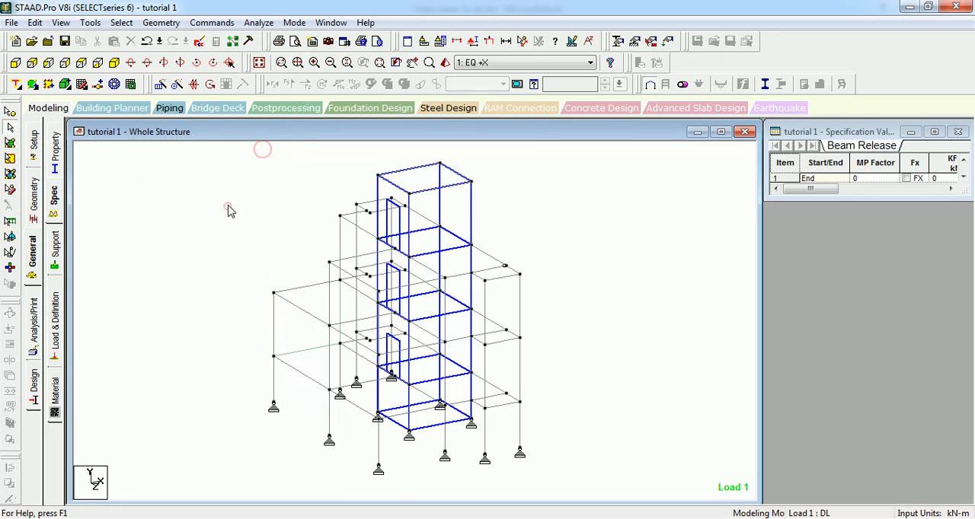
Step: Select the columns by their group name _COLUMNS and close the group list
{"action": "left_click", "coordinate": [122, 22]}
{"action": "left_click", "coordinate": [163, 323]}
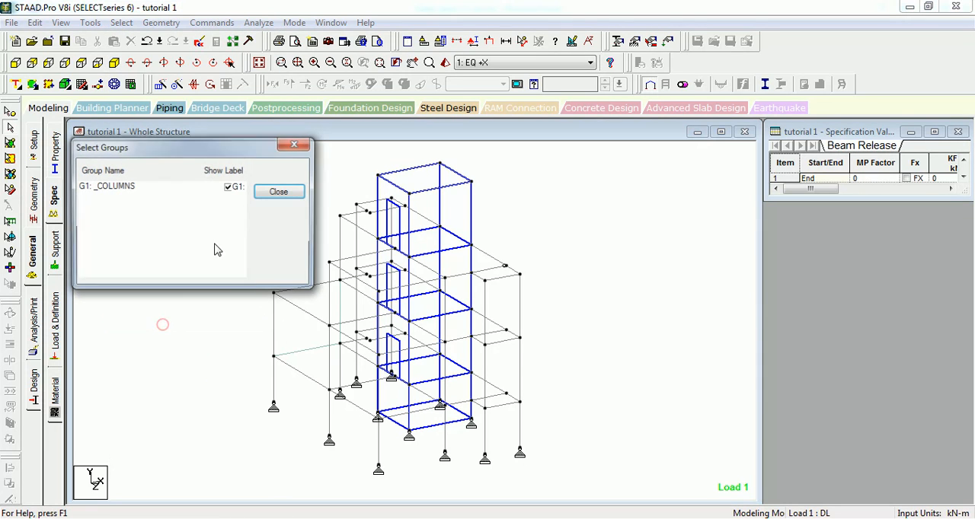
{"action": "left_click", "coordinate": [111, 187]}
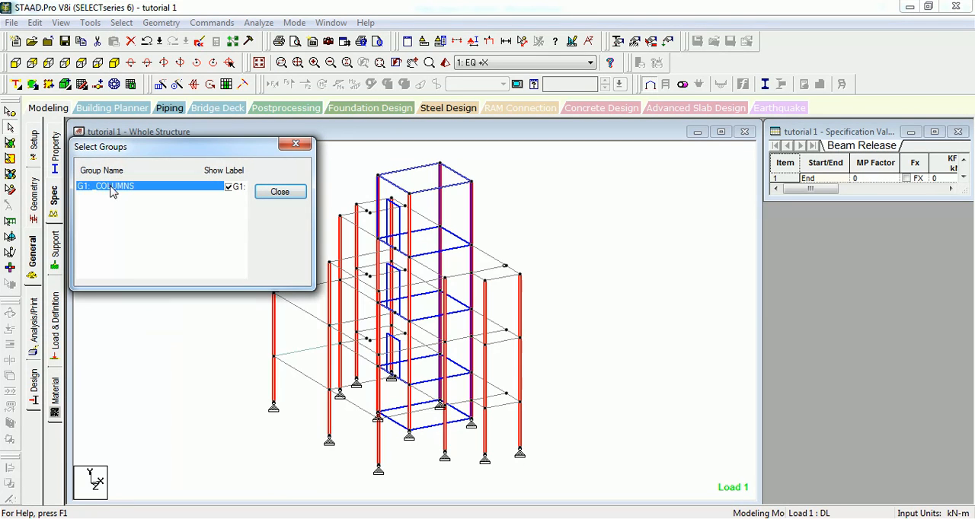
{"action": "left_click", "coordinate": [280, 192]}
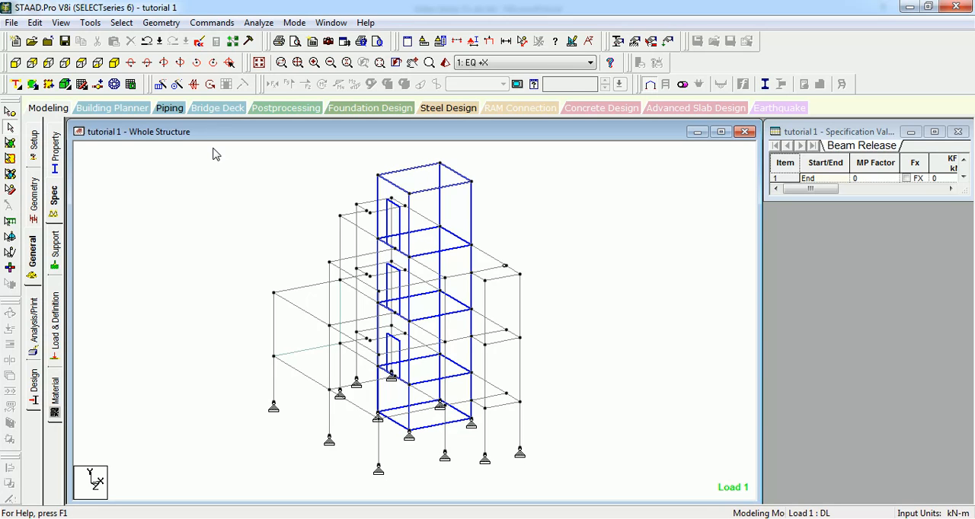
Step: Select the beams connected at node 8 and move the node chooser clear of the model
{"action": "left_click", "coordinate": [121, 22]}
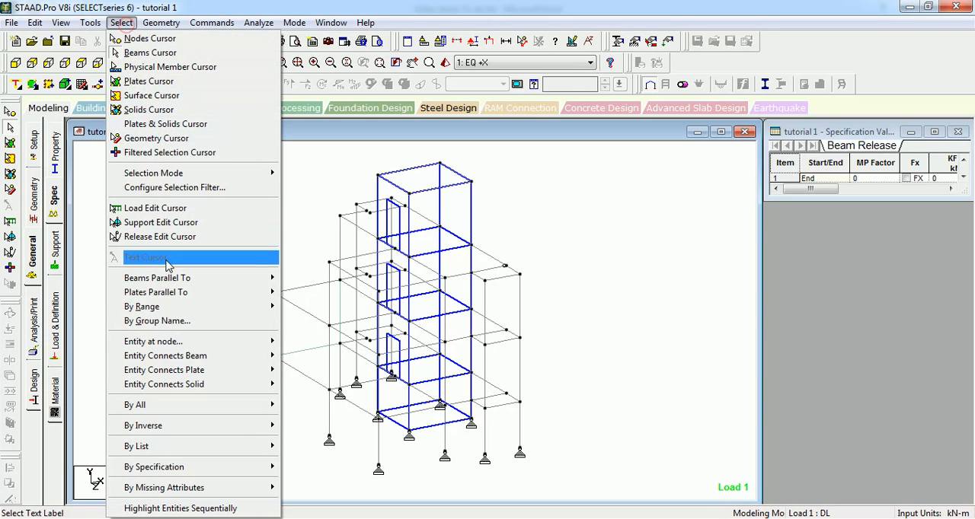
{"action": "left_click", "coordinate": [191, 342]}
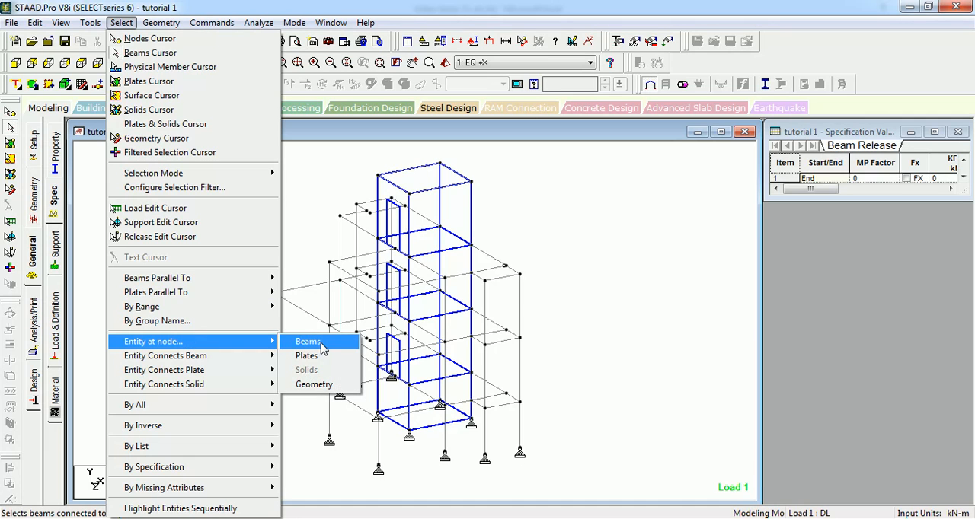
{"action": "left_click", "coordinate": [322, 346]}
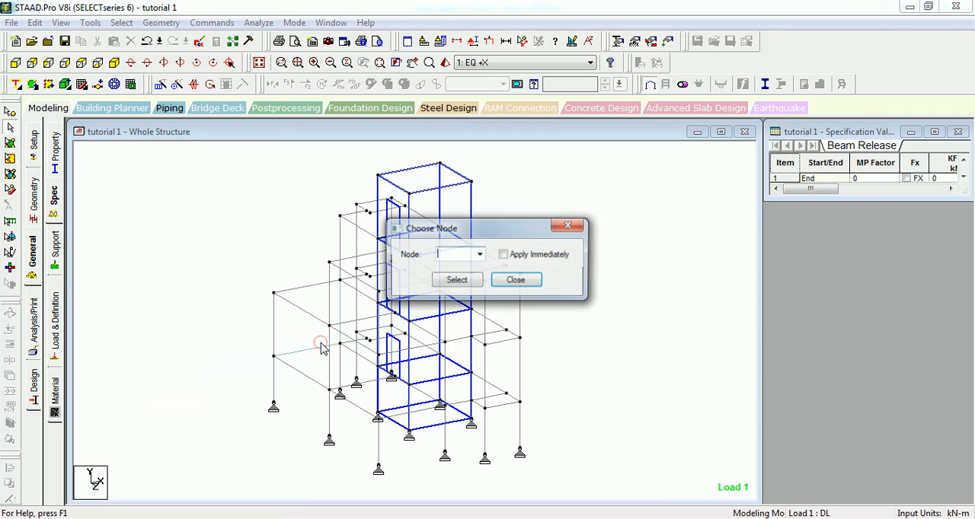
{"action": "left_click", "coordinate": [480, 254]}
{"action": "left_click", "coordinate": [460, 329]}
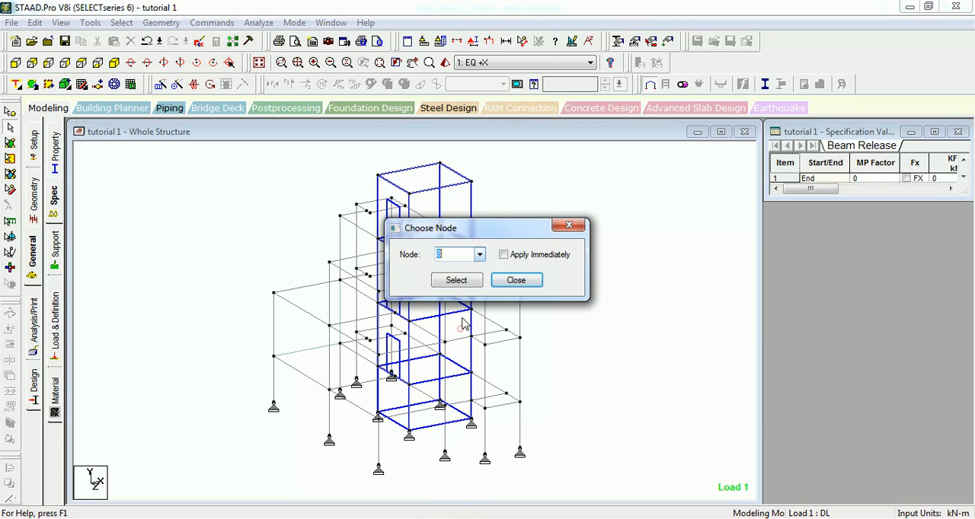
{"action": "left_click", "coordinate": [457, 280]}
{"action": "left_click_drag", "start_coordinate": [458, 232], "coordinate": [561, 210]}
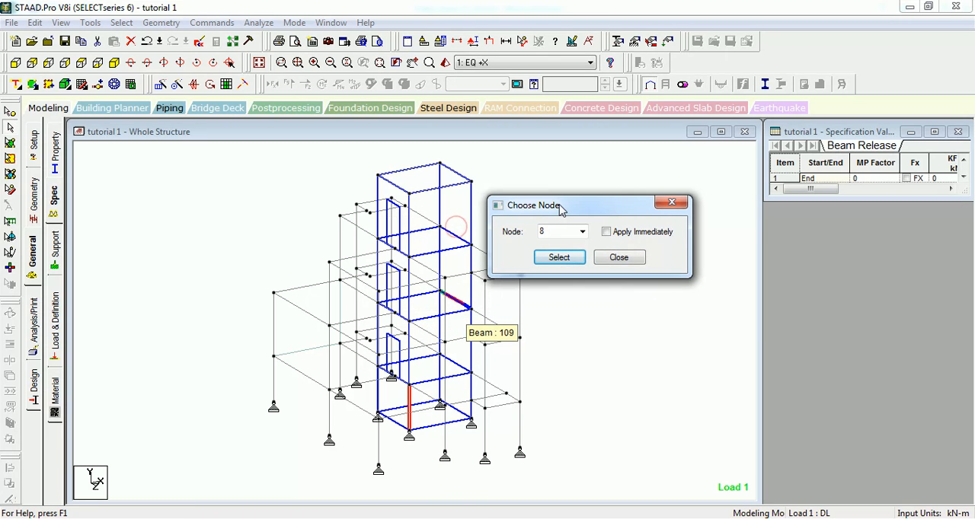
Step: Turn on Apply Immediately to select the beams at node 22, and clear the selection after closing the node chooser
{"action": "left_click", "coordinate": [607, 232]}
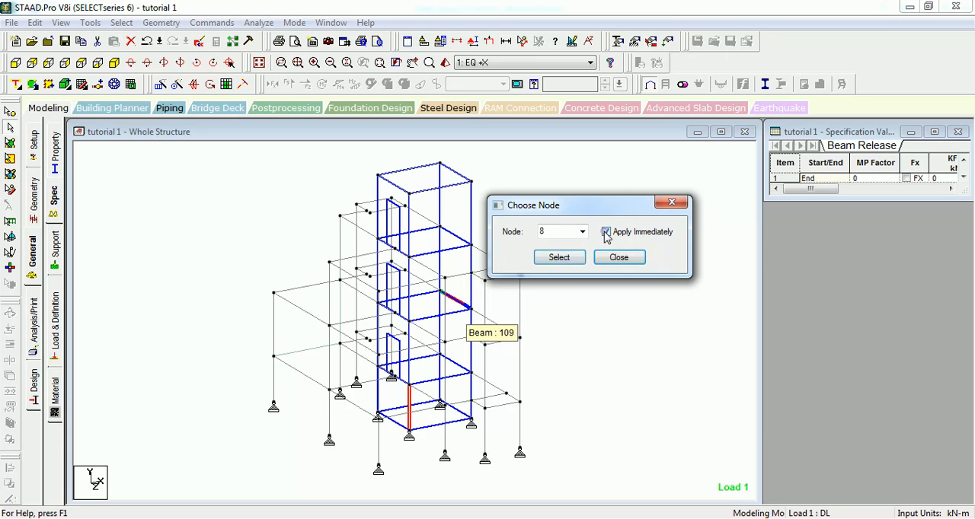
{"action": "left_click", "coordinate": [582, 231]}
{"action": "left_click", "coordinate": [551, 375]}
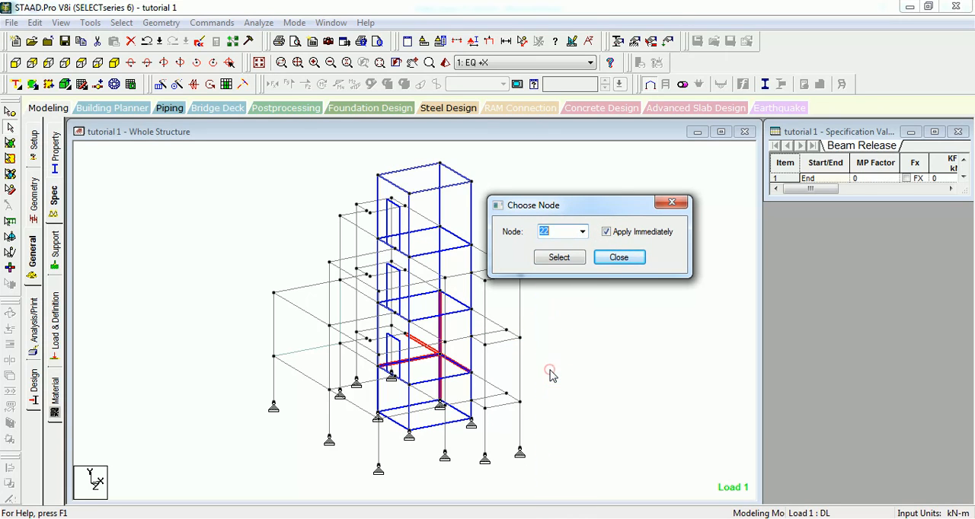
{"action": "left_click", "coordinate": [616, 258]}
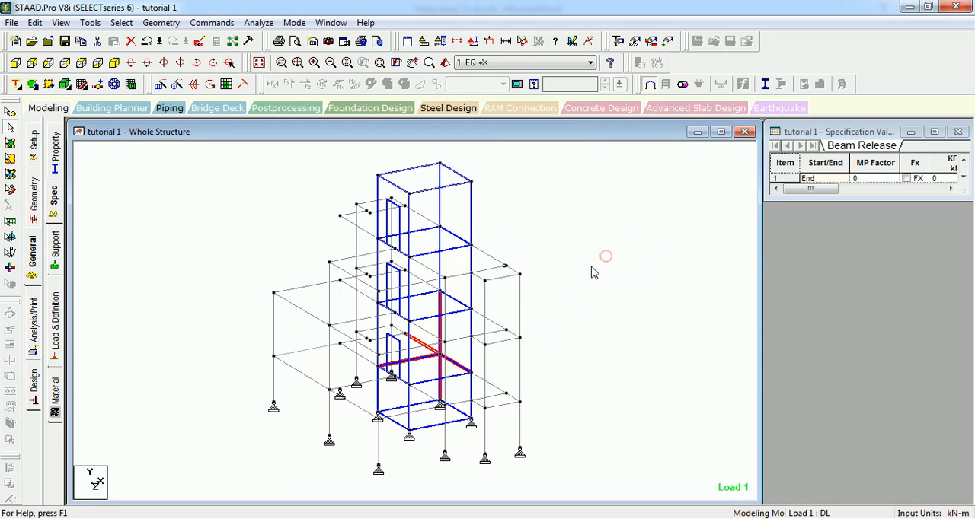
{"action": "left_click", "coordinate": [191, 192]}
Step: Choose beam 42 for a connected-beam selection, turn on Apply Immediately, and move the beam chooser clear of the model
{"action": "left_click", "coordinate": [123, 23]}
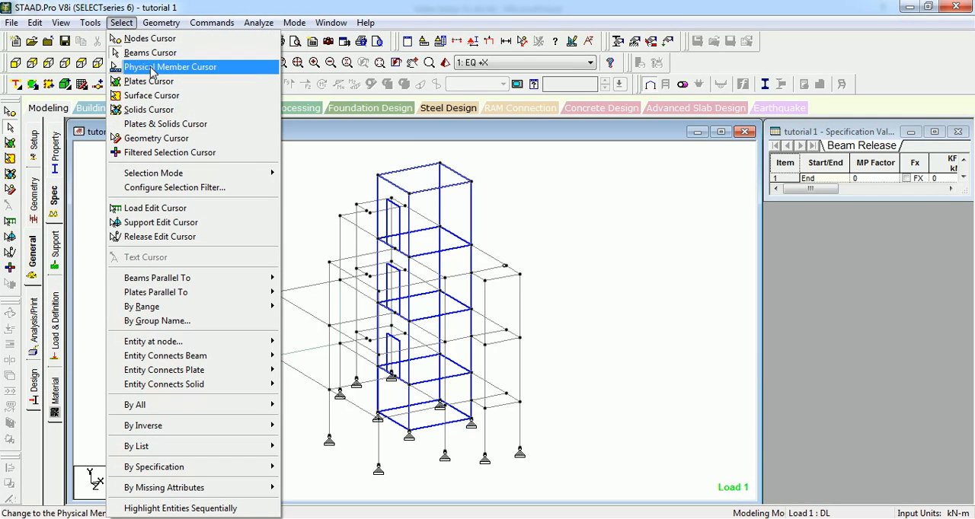
{"action": "mouse_move", "coordinate": [245, 355]}
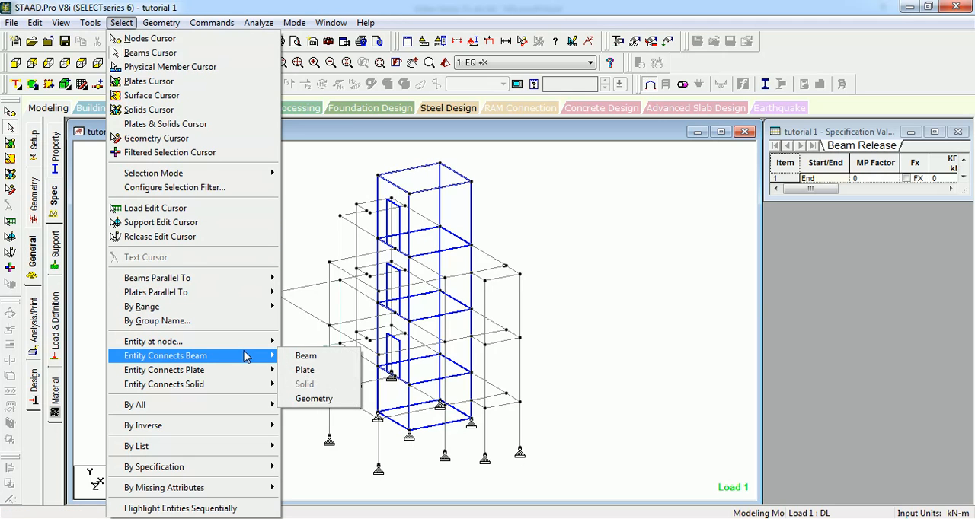
{"action": "left_click", "coordinate": [328, 364]}
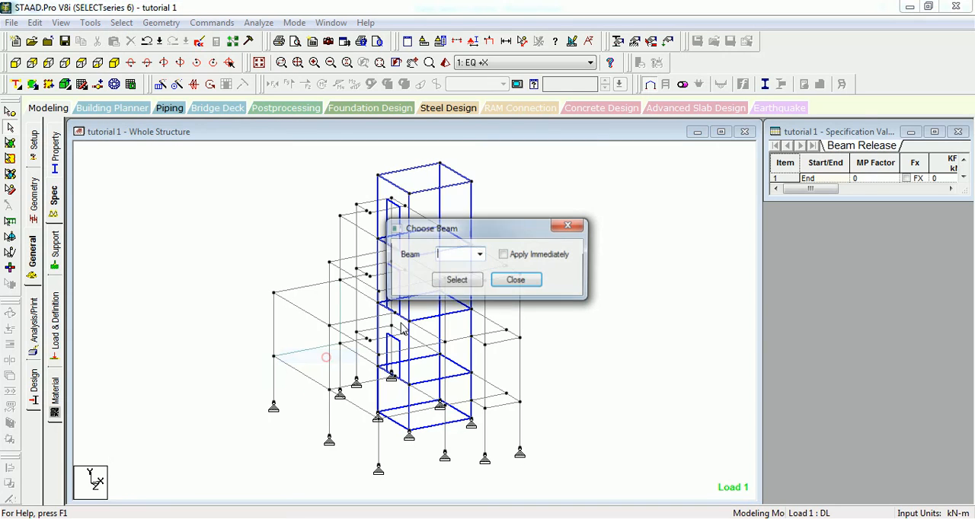
{"action": "left_click", "coordinate": [480, 254]}
{"action": "left_click", "coordinate": [460, 331]}
{"action": "left_click", "coordinate": [503, 254]}
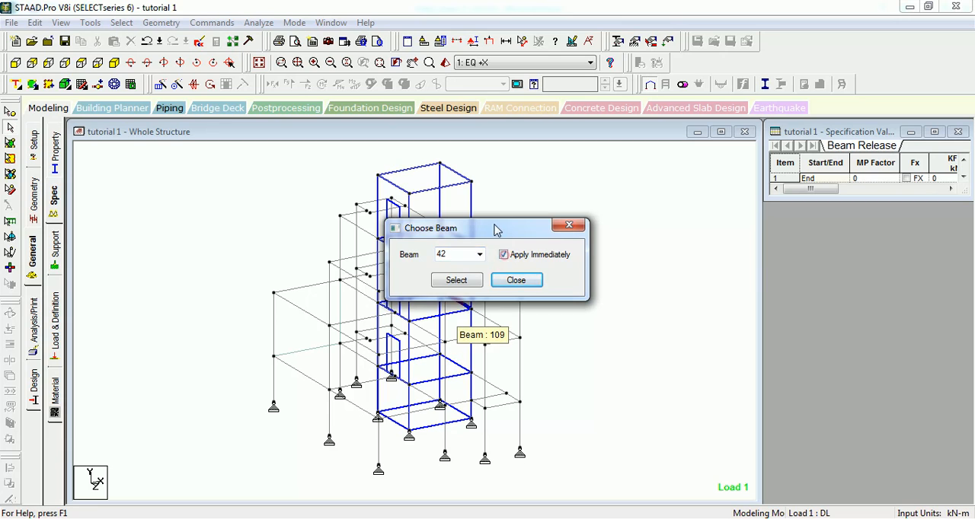
{"action": "left_click_drag", "start_coordinate": [493, 224], "coordinate": [680, 176]}
Step: Select the beams connected to beam 60 and close the beam chooser
{"action": "left_click", "coordinate": [667, 207]}
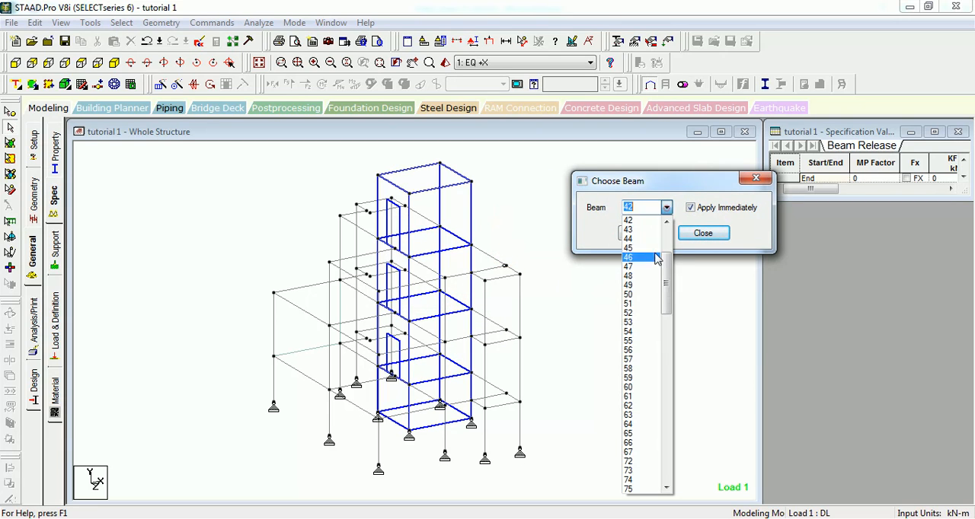
{"action": "left_click", "coordinate": [638, 381]}
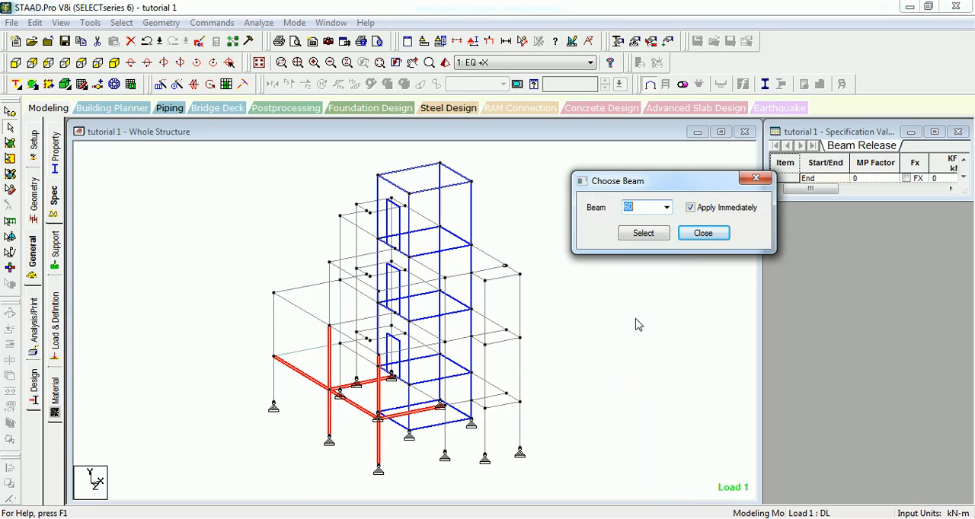
{"action": "left_click", "coordinate": [643, 233]}
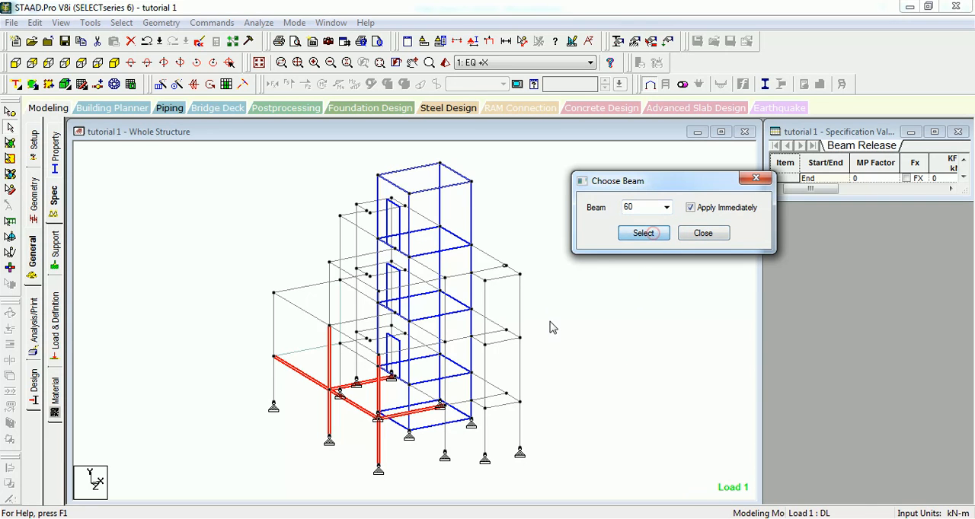
{"action": "left_click", "coordinate": [701, 235]}
Step: Display the beam numbers on the structure and clear the connected-beam selection
{"action": "scroll", "coordinate": [582, 305], "scroll_direction": "up", "scroll_amount": 2}
{"action": "scroll", "coordinate": [582, 267], "scroll_direction": "up", "scroll_amount": 1}
{"action": "key", "text": "Down"}
{"action": "key", "text": "Down"}
{"action": "key", "text": "Down"}
{"action": "key", "text": "Down"}
{"action": "key", "text": "Down"}
{"action": "key", "text": "Down"}
{"action": "key", "text": "Down"}
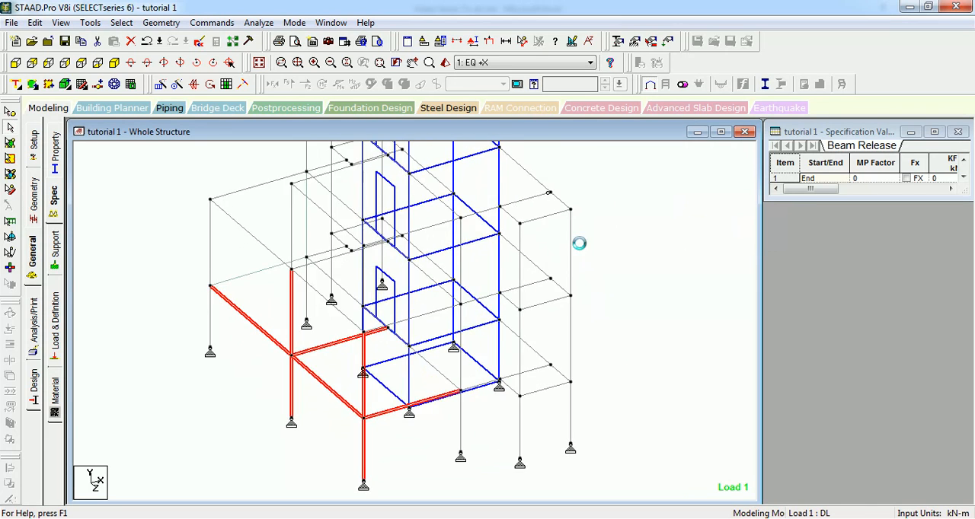
{"action": "middle_click_drag", "start_coordinate": [196, 356], "coordinate": [193, 342]}
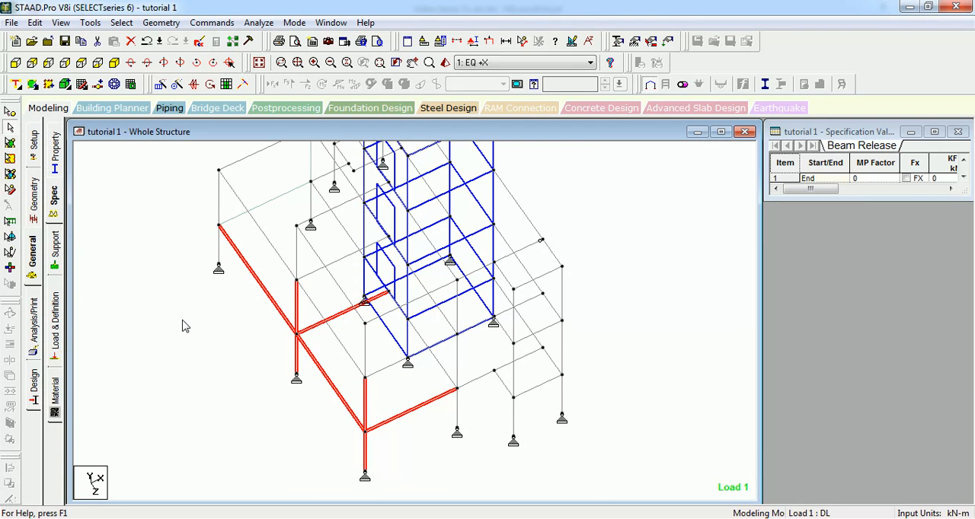
{"action": "key", "text": "shift+b"}
{"action": "scroll", "coordinate": [187, 312], "scroll_direction": "up", "scroll_amount": 2}
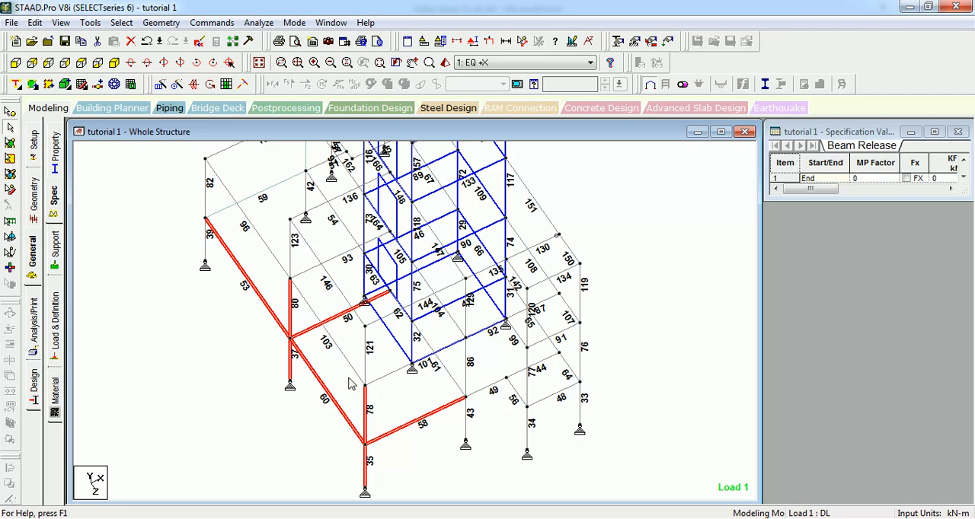
{"action": "left_click", "coordinate": [205, 339]}
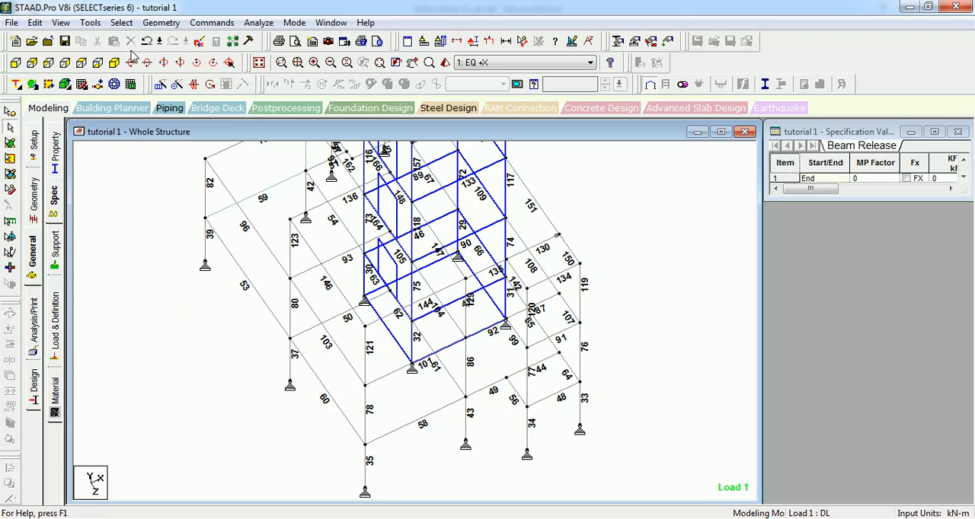
Step: Select the plates connected to plate 167 with Apply Immediately on, and close the plate chooser after moving it aside
{"action": "left_click", "coordinate": [122, 23]}
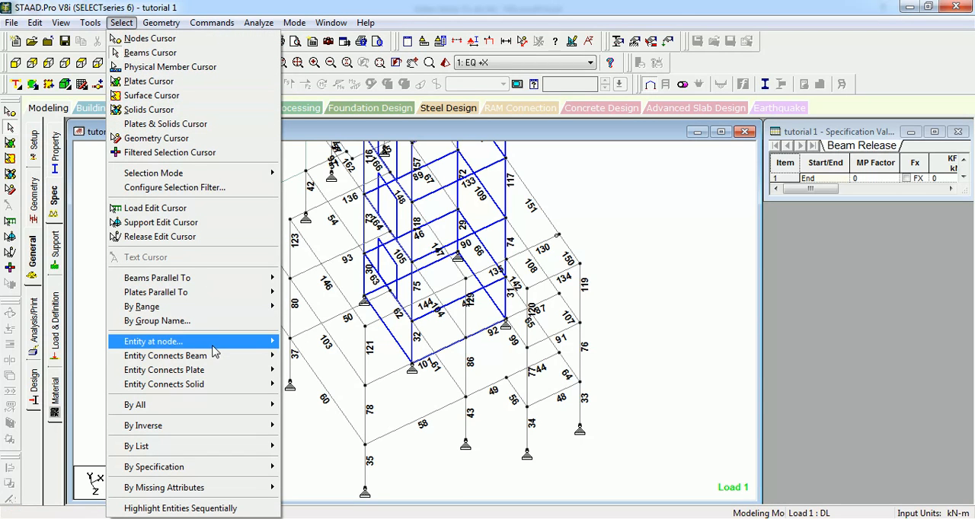
{"action": "mouse_move", "coordinate": [219, 377]}
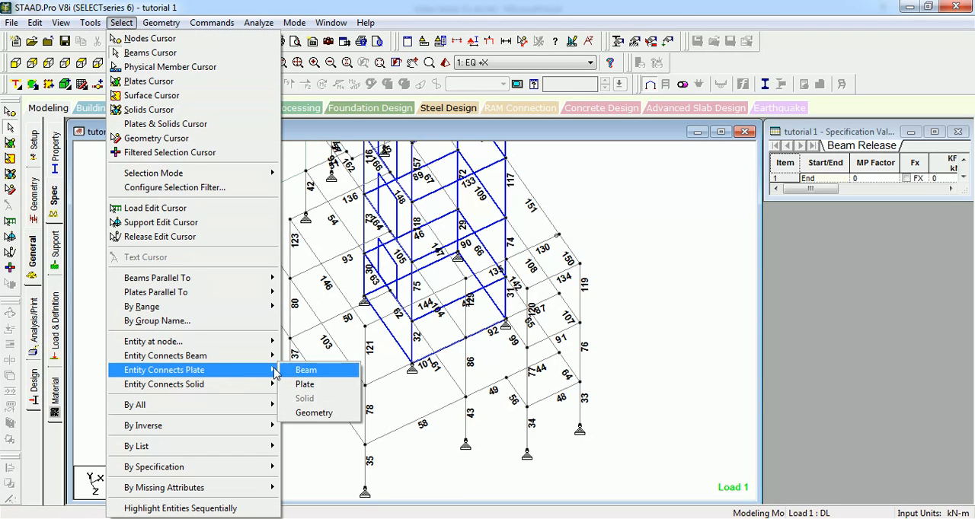
{"action": "left_click", "coordinate": [305, 384]}
{"action": "left_click", "coordinate": [503, 255]}
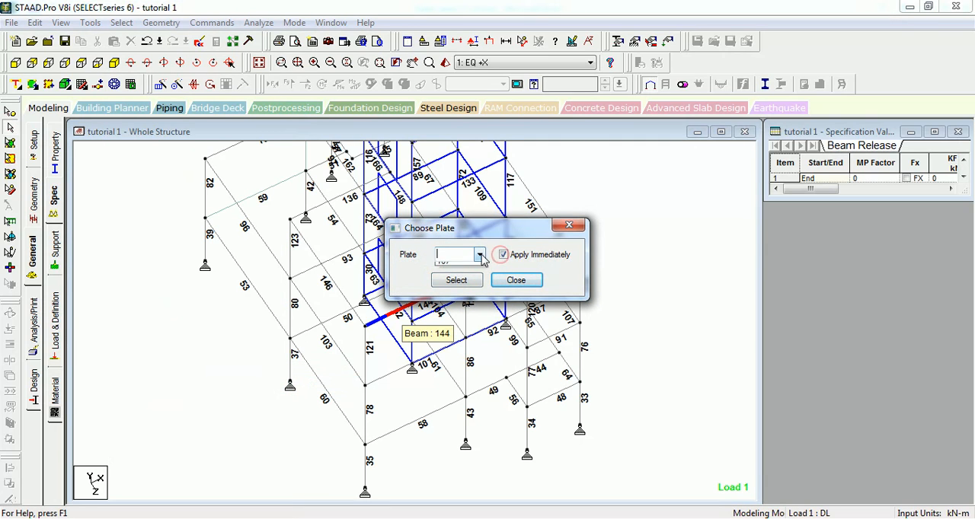
{"action": "left_click", "coordinate": [480, 254]}
{"action": "left_click", "coordinate": [458, 266]}
{"action": "left_click", "coordinate": [457, 280]}
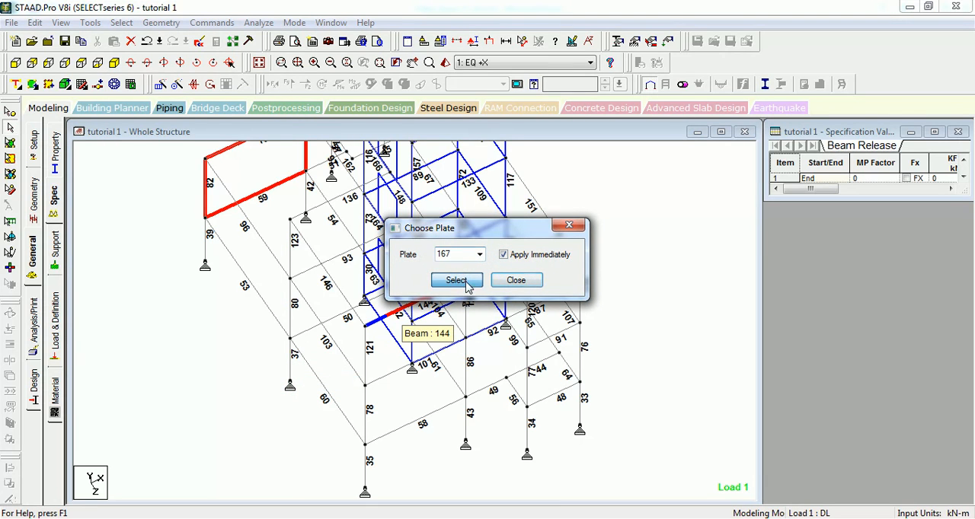
{"action": "left_click_drag", "start_coordinate": [457, 227], "coordinate": [627, 274]}
{"action": "middle_click_drag", "start_coordinate": [213, 289], "coordinate": [171, 387]}
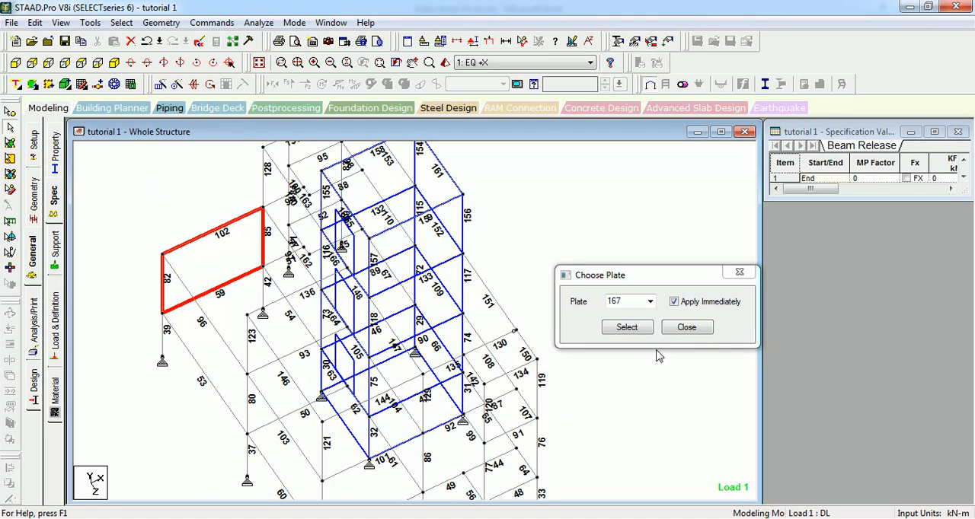
{"action": "left_click", "coordinate": [672, 333]}
Step: Select all beams of the structure at once and clear the selection
{"action": "left_click", "coordinate": [121, 23]}
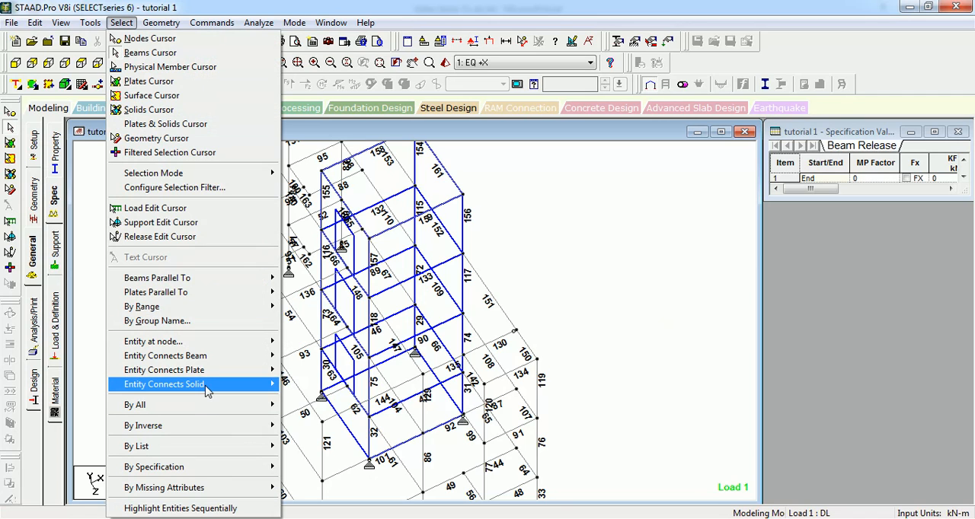
{"action": "mouse_move", "coordinate": [214, 388]}
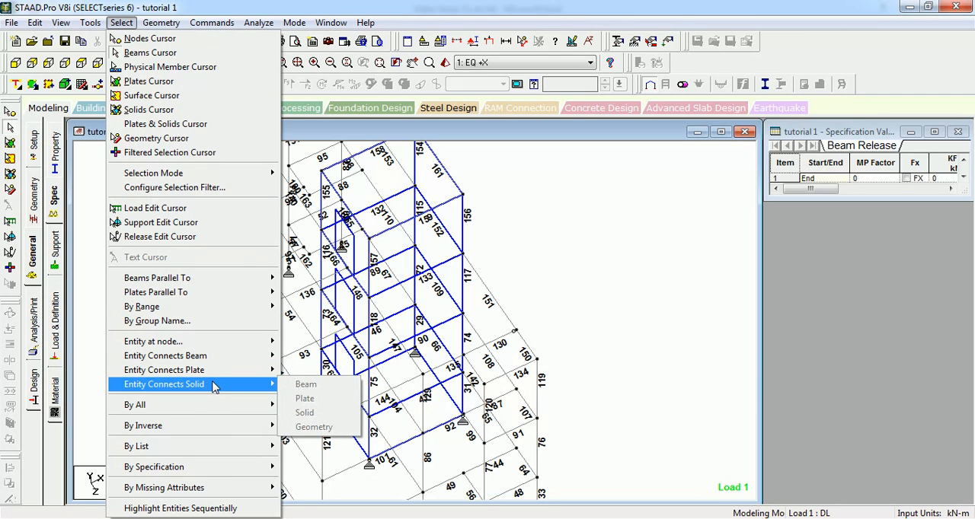
{"action": "mouse_move", "coordinate": [212, 411]}
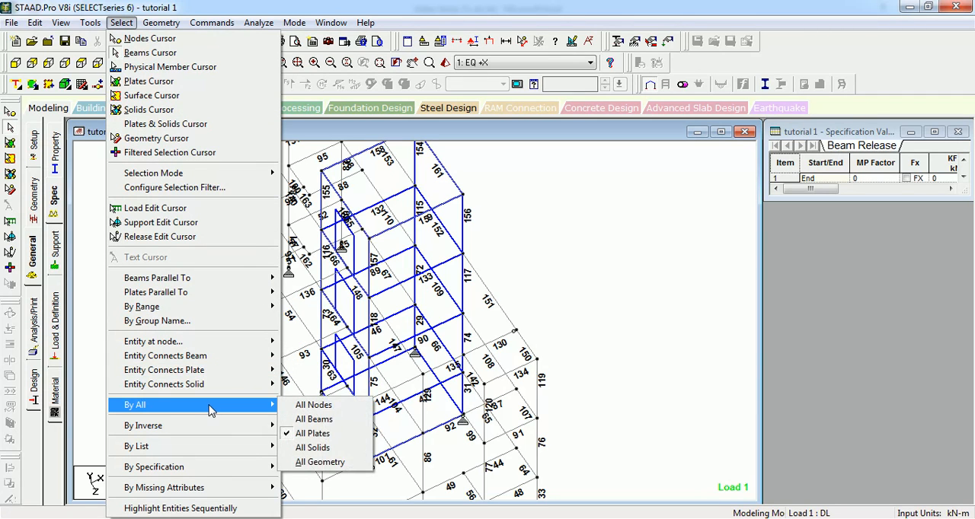
{"action": "left_click", "coordinate": [320, 420]}
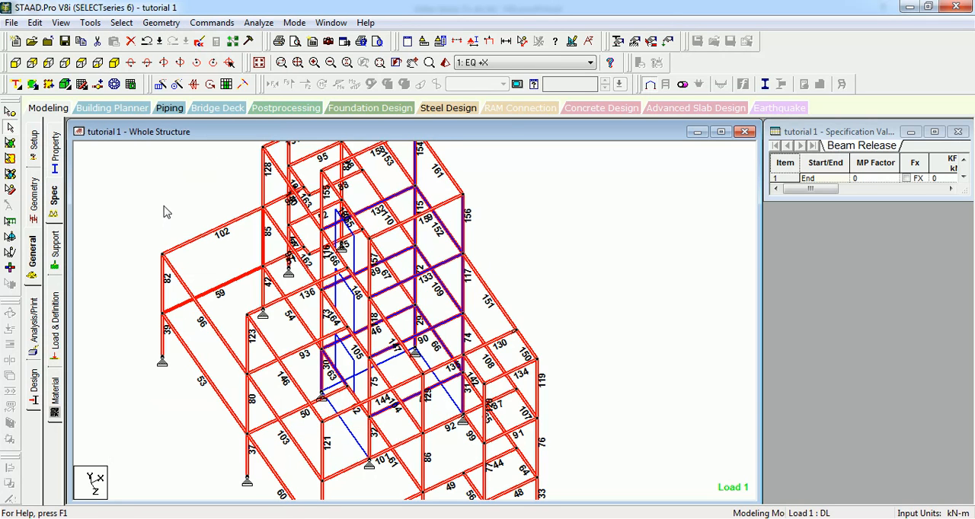
{"action": "left_click", "coordinate": [163, 201]}
Step: Select all nodes of the structure at once and clear the selection
{"action": "left_click", "coordinate": [121, 22]}
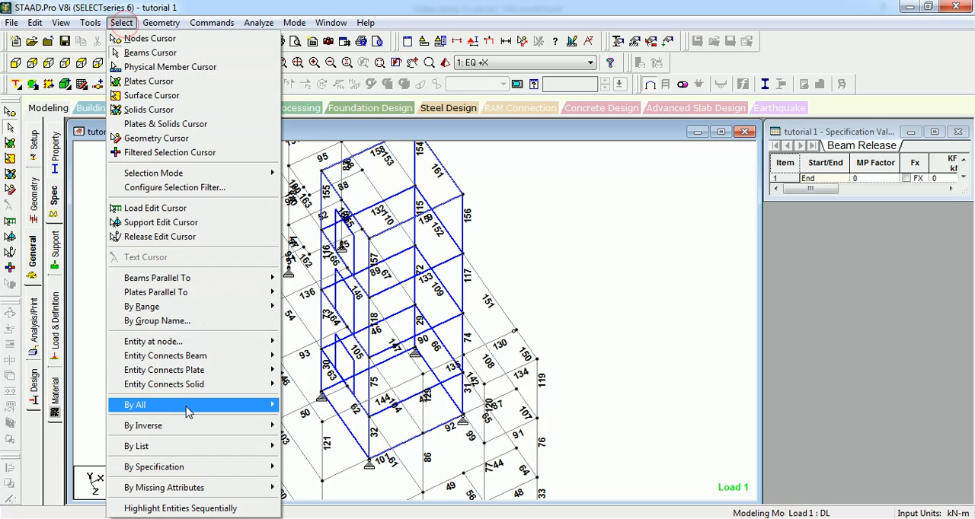
{"action": "mouse_move", "coordinate": [189, 407]}
{"action": "left_click", "coordinate": [302, 410]}
{"action": "left_click", "coordinate": [159, 236]}
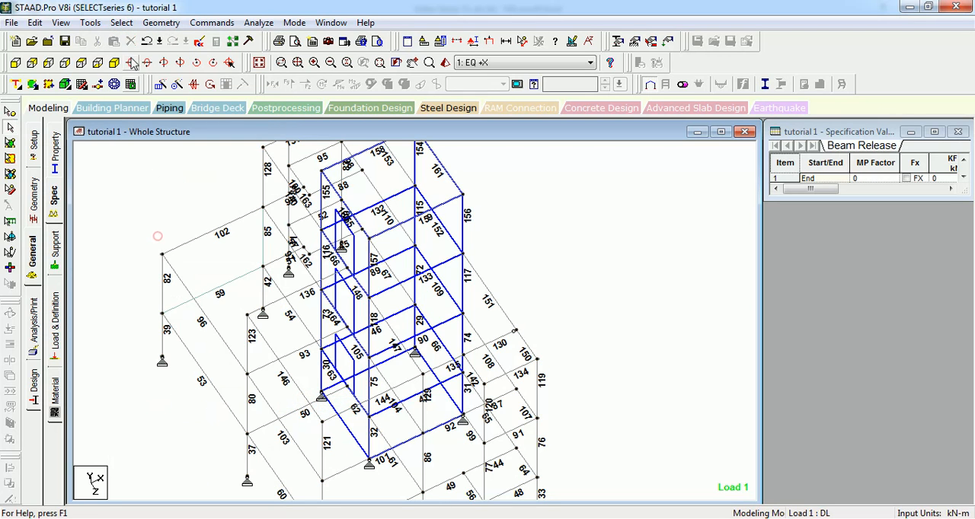
Step: Select only beam 151 as the basis for an inverse selection
{"action": "left_click", "coordinate": [121, 22]}
{"action": "mouse_move", "coordinate": [210, 408]}
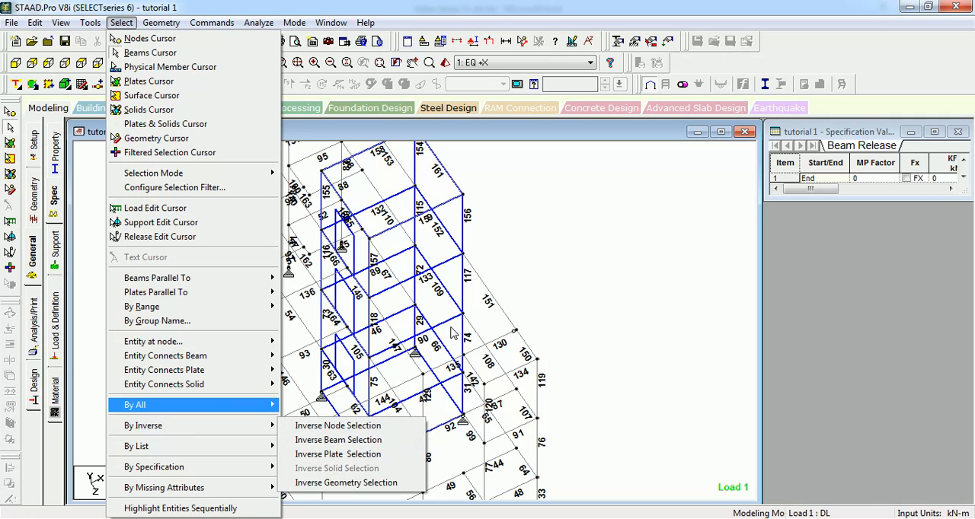
{"action": "left_click", "coordinate": [590, 229]}
{"action": "left_click", "coordinate": [490, 294]}
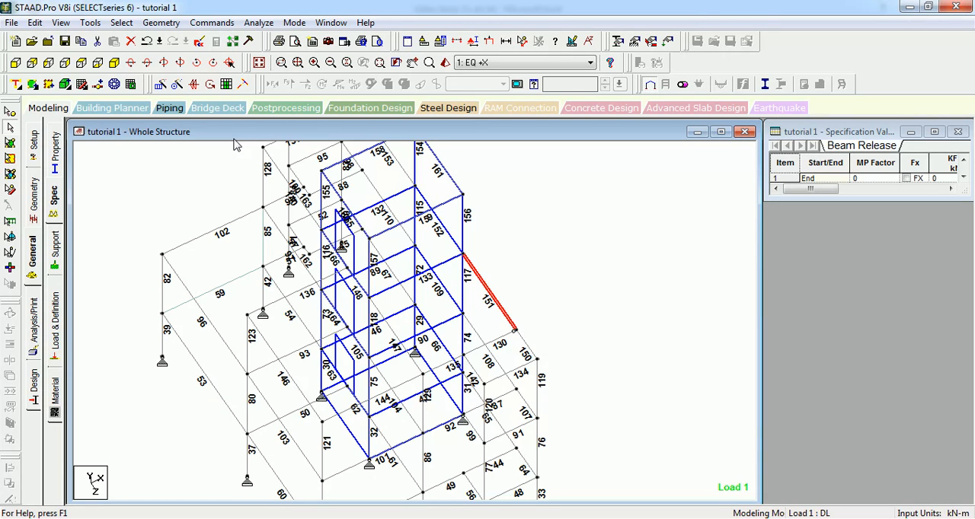
Step: Invert the beam selection to pick every beam except 151, and invert it again to return to beam 151
{"action": "left_click", "coordinate": [122, 22]}
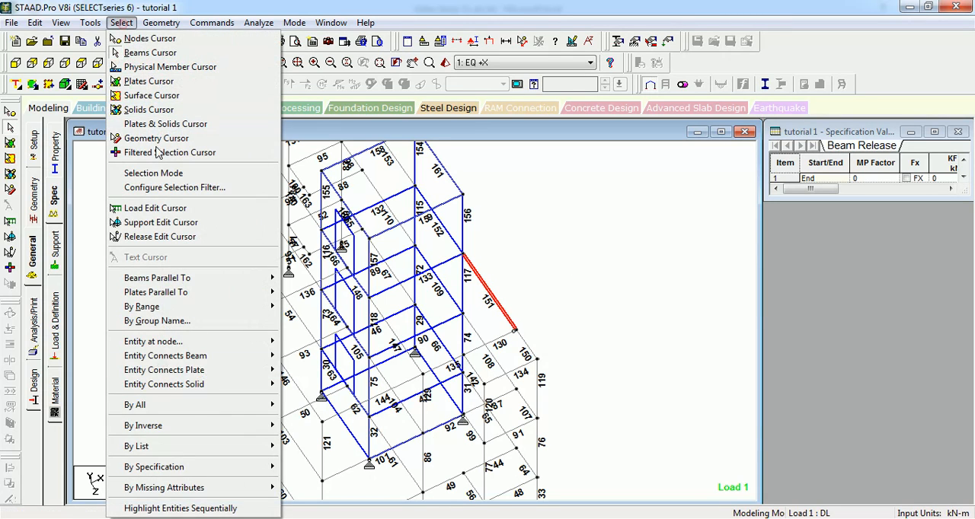
{"action": "left_click", "coordinate": [195, 431]}
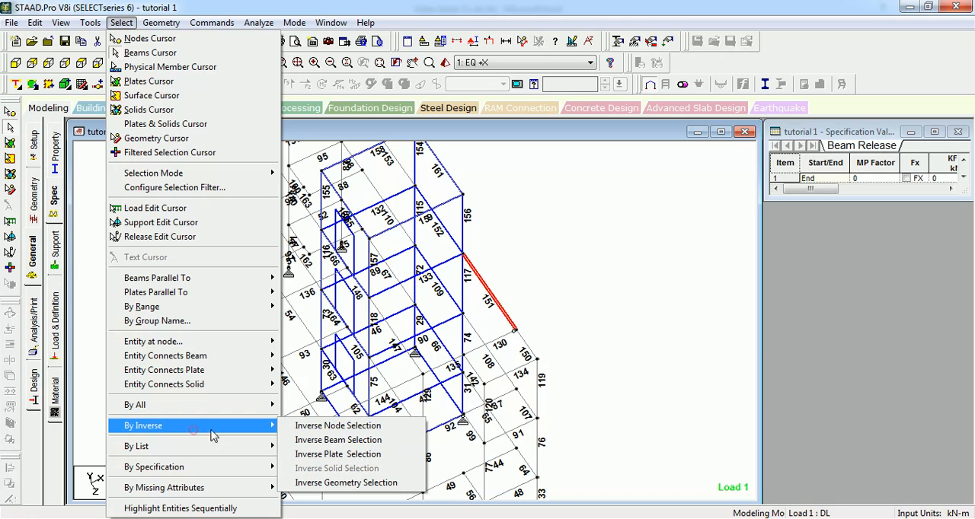
{"action": "left_click", "coordinate": [329, 440]}
{"action": "middle_click_drag", "start_coordinate": [543, 248], "coordinate": [579, 264]}
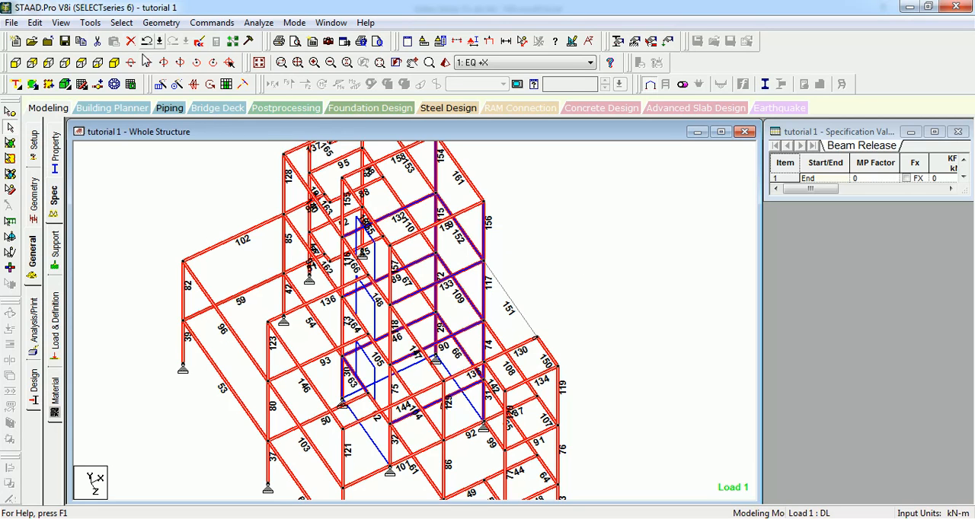
{"action": "left_click", "coordinate": [122, 22]}
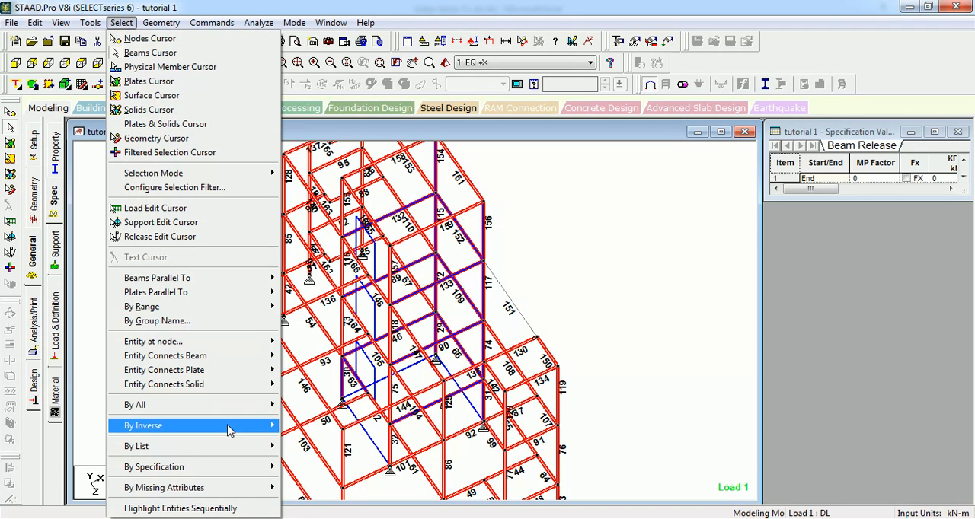
{"action": "left_click", "coordinate": [324, 431]}
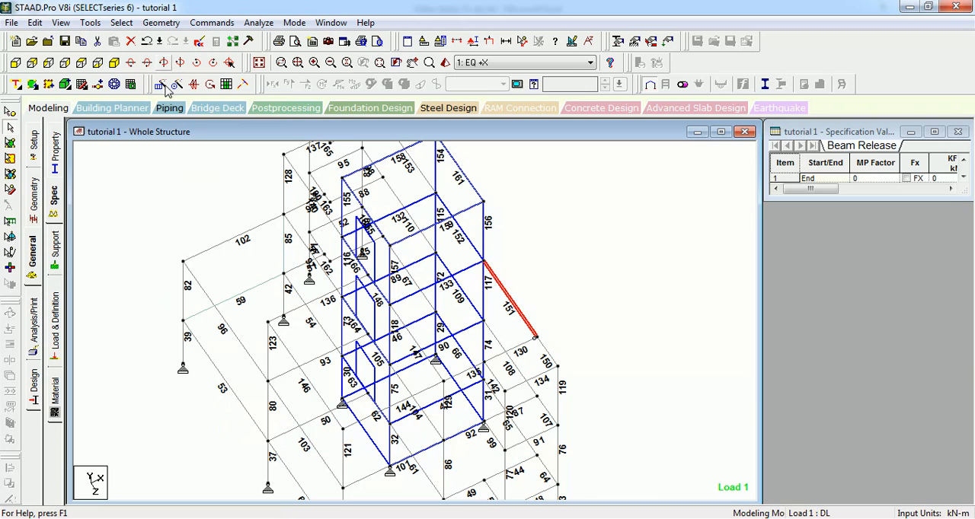
Step: Select beam 141 and instead beam 138 from the list of beams, and move the beam list clear of the model
{"action": "left_click", "coordinate": [122, 22]}
{"action": "mouse_move", "coordinate": [227, 432]}
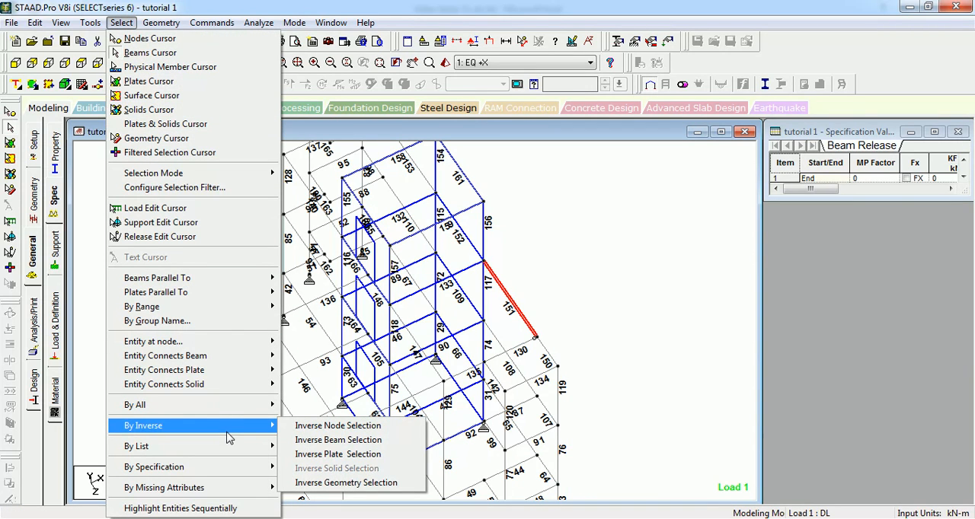
{"action": "mouse_move", "coordinate": [217, 450]}
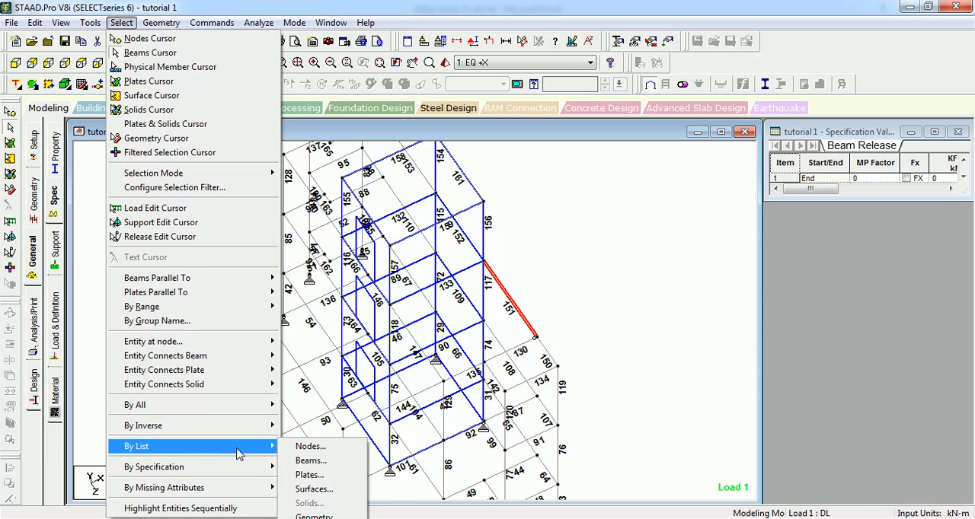
{"action": "left_click", "coordinate": [316, 462]}
{"action": "left_click", "coordinate": [417, 237]}
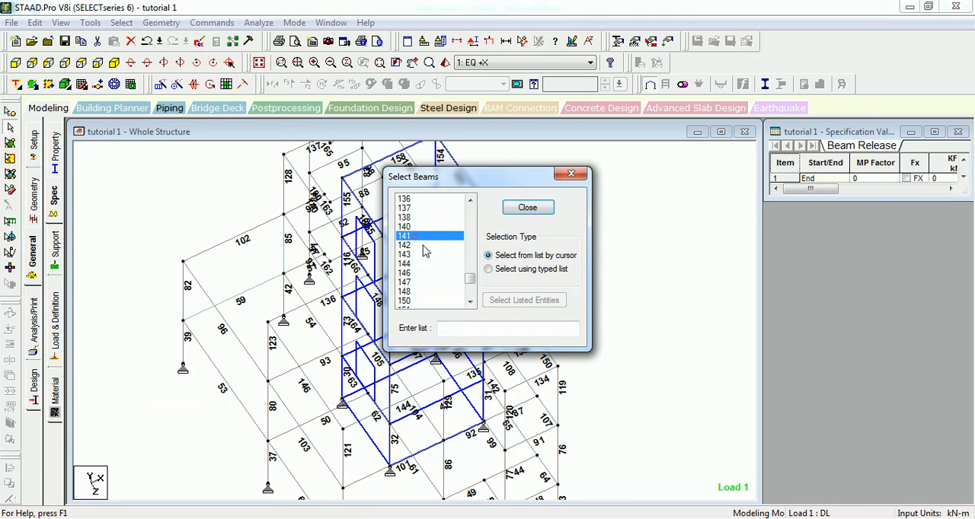
{"action": "left_click", "coordinate": [424, 217]}
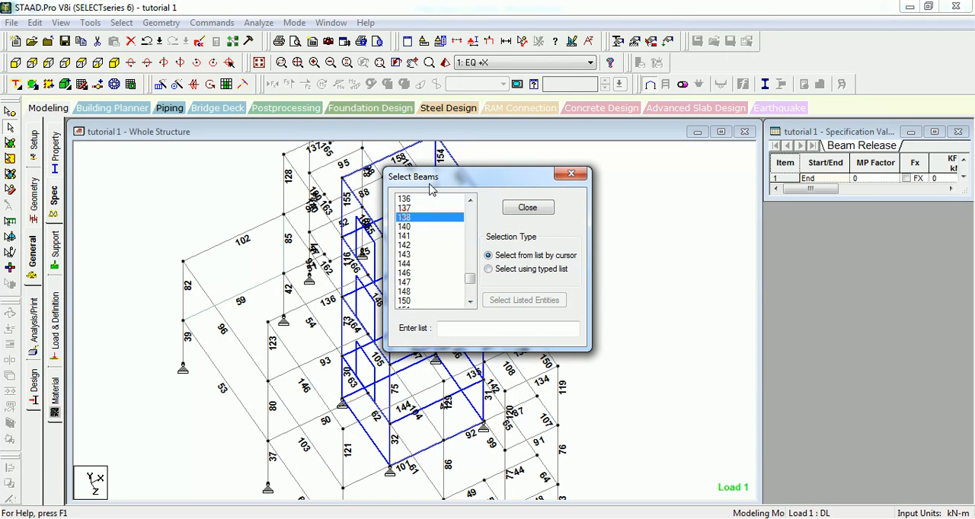
{"action": "left_click_drag", "start_coordinate": [434, 176], "coordinate": [649, 146]}
Step: Select beams 144, 140 and 148 one after another from the beam list
{"action": "left_click", "coordinate": [623, 233]}
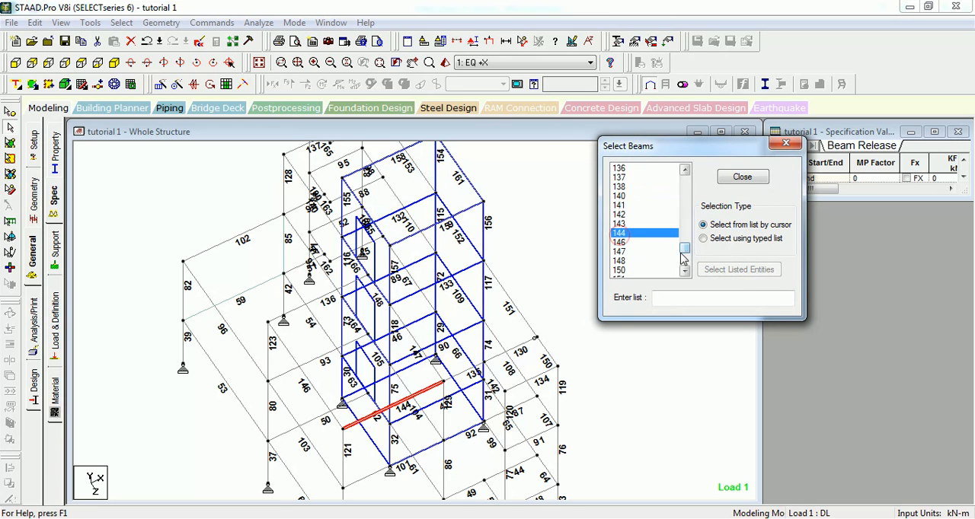
{"action": "left_click", "coordinate": [619, 196]}
{"action": "left_click", "coordinate": [621, 260]}
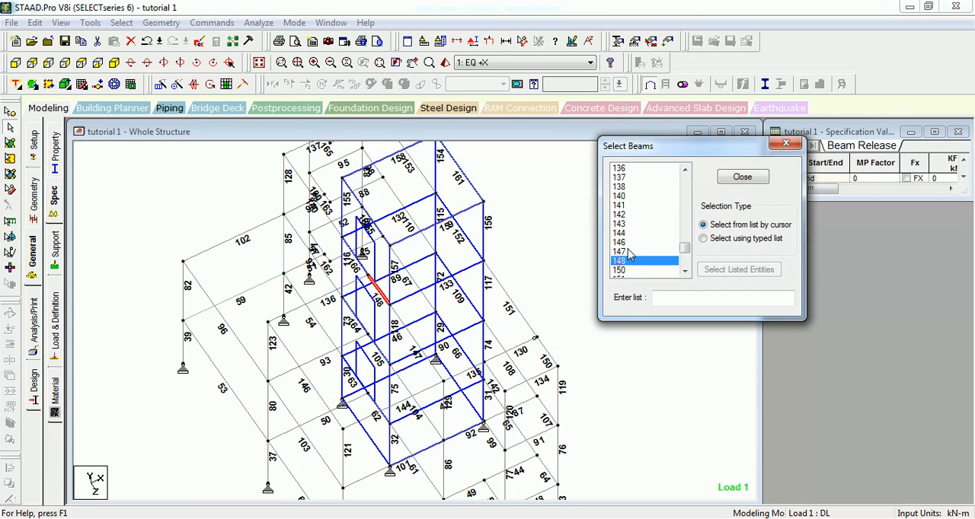
Step: Finish the beam list selection and select all supports in the structure by specification
{"action": "left_click", "coordinate": [743, 177]}
{"action": "left_click", "coordinate": [121, 23]}
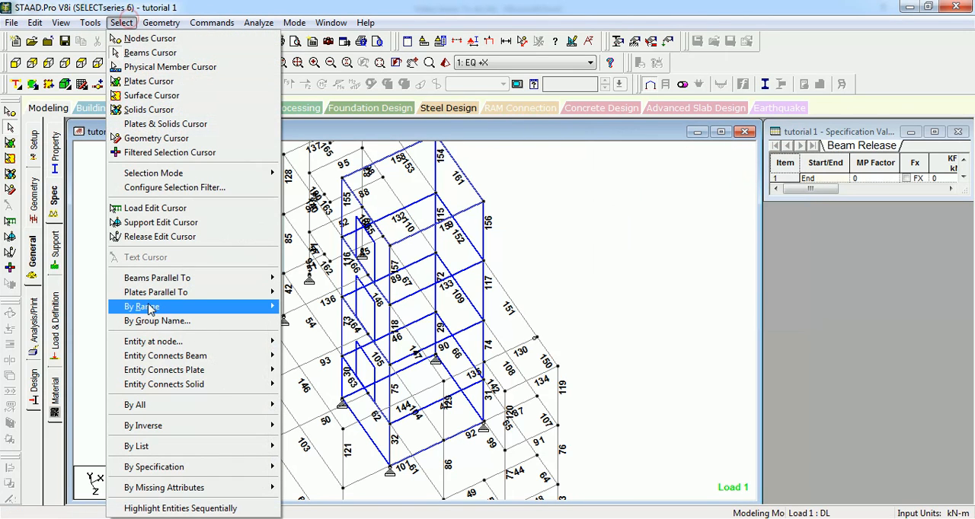
{"action": "mouse_move", "coordinate": [247, 469]}
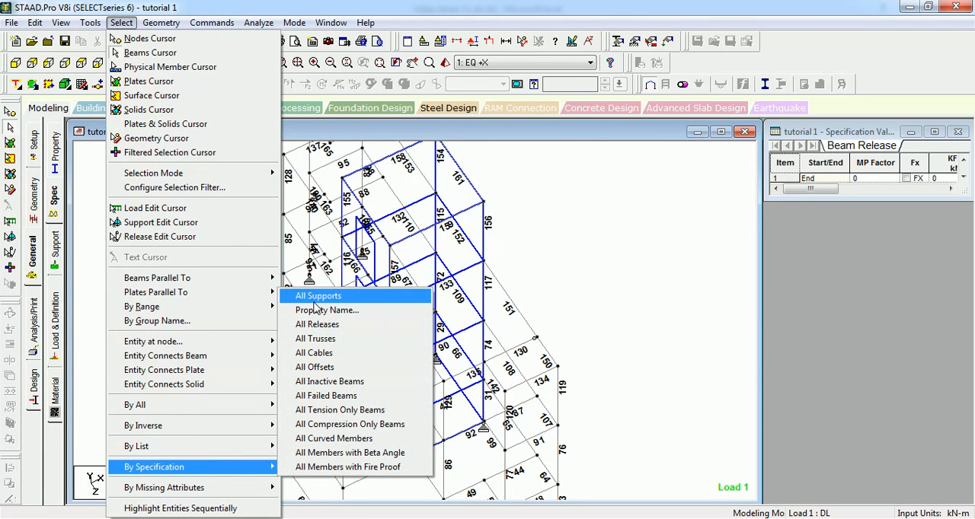
{"action": "left_click", "coordinate": [364, 299]}
{"action": "middle_click_drag", "start_coordinate": [417, 395], "coordinate": [401, 305]}
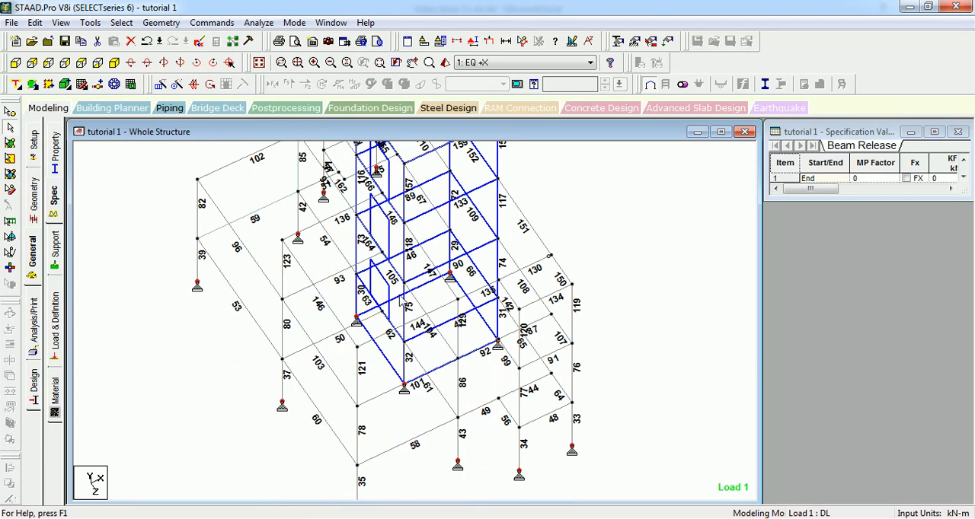
Step: Select members by property name, picking section 4 Rect 0.43x0.23 and instead section 6 Rect 0.23x0.45
{"action": "left_click", "coordinate": [122, 22]}
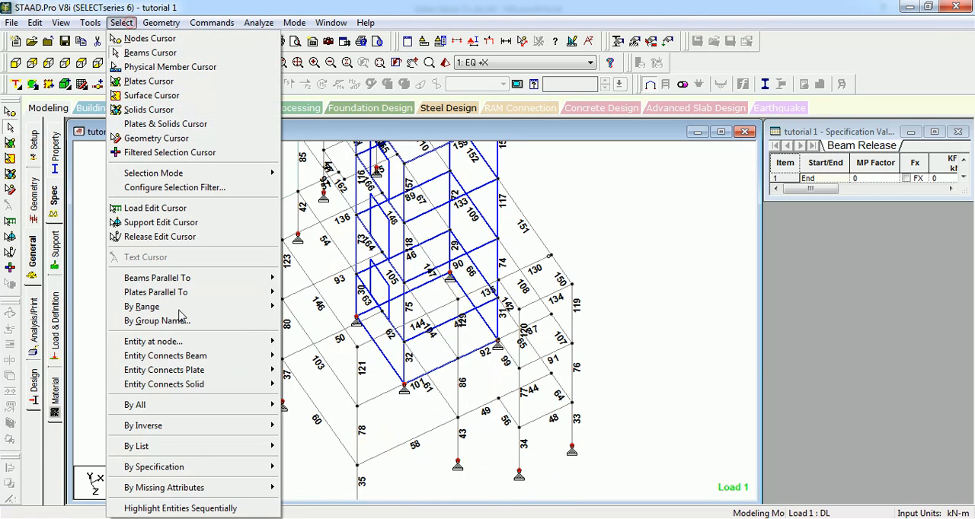
{"action": "left_click", "coordinate": [204, 467]}
{"action": "left_click", "coordinate": [327, 310]}
{"action": "left_click", "coordinate": [425, 227]}
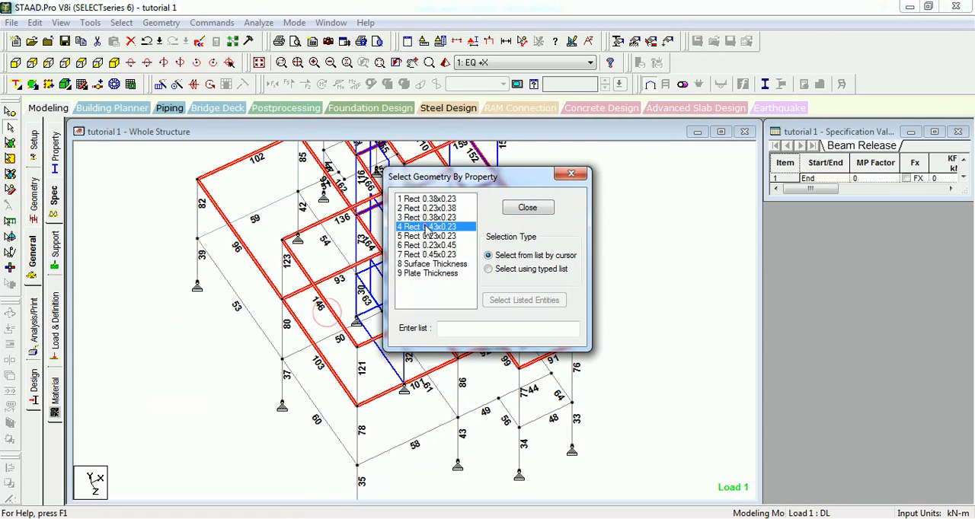
{"action": "left_click", "coordinate": [438, 245]}
{"action": "left_click", "coordinate": [526, 207]}
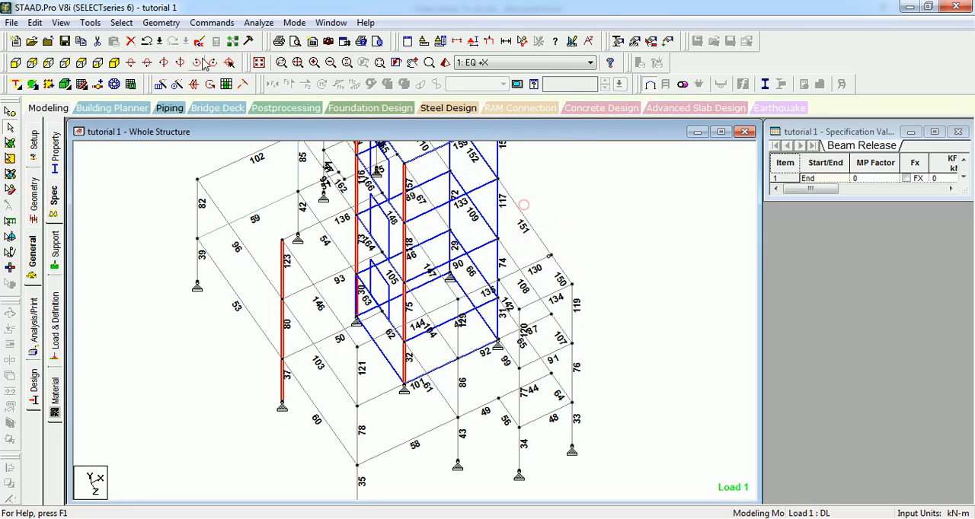
Step: Select all members with releases by specification
{"action": "left_click", "coordinate": [122, 22]}
{"action": "left_click", "coordinate": [212, 465]}
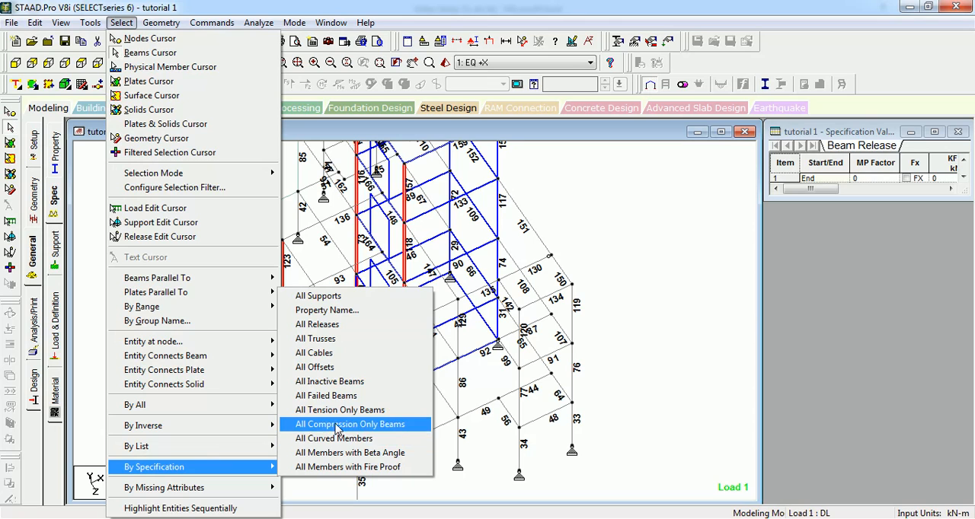
{"action": "left_click", "coordinate": [337, 326]}
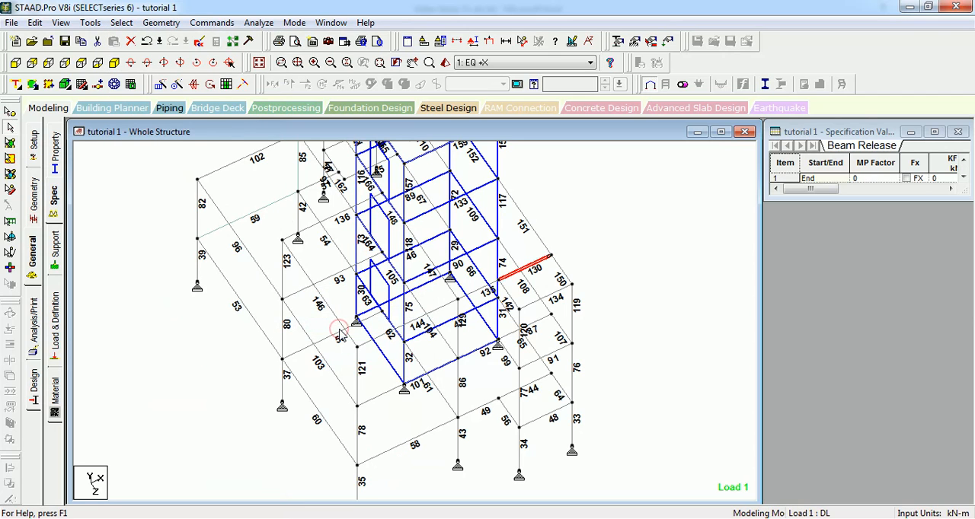
Step: Check the model for entities with a missing property, using selection by missing attributes
{"action": "left_click", "coordinate": [121, 22]}
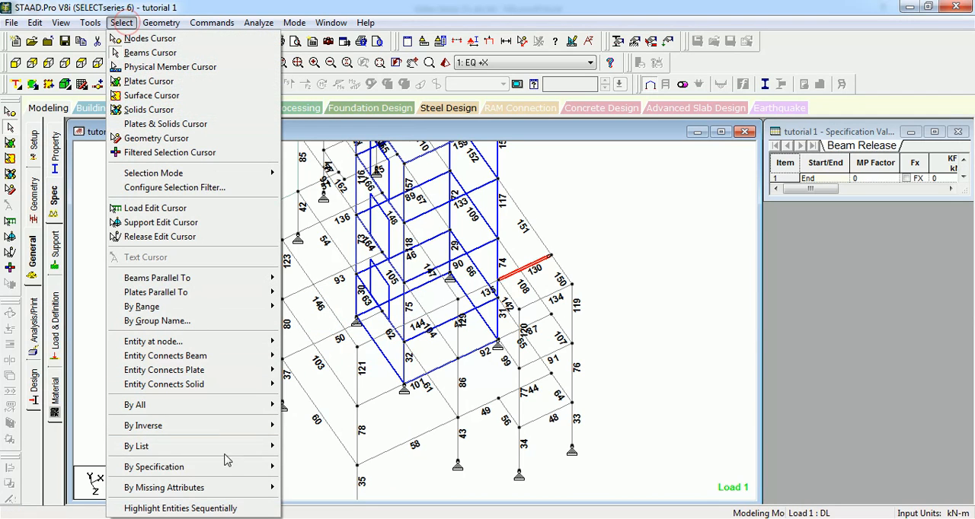
{"action": "mouse_move", "coordinate": [230, 470]}
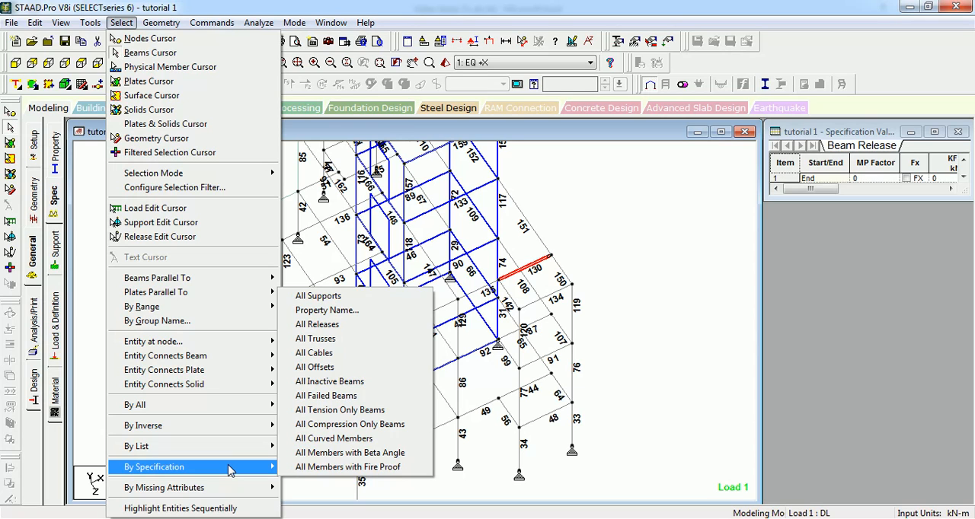
{"action": "mouse_move", "coordinate": [232, 492]}
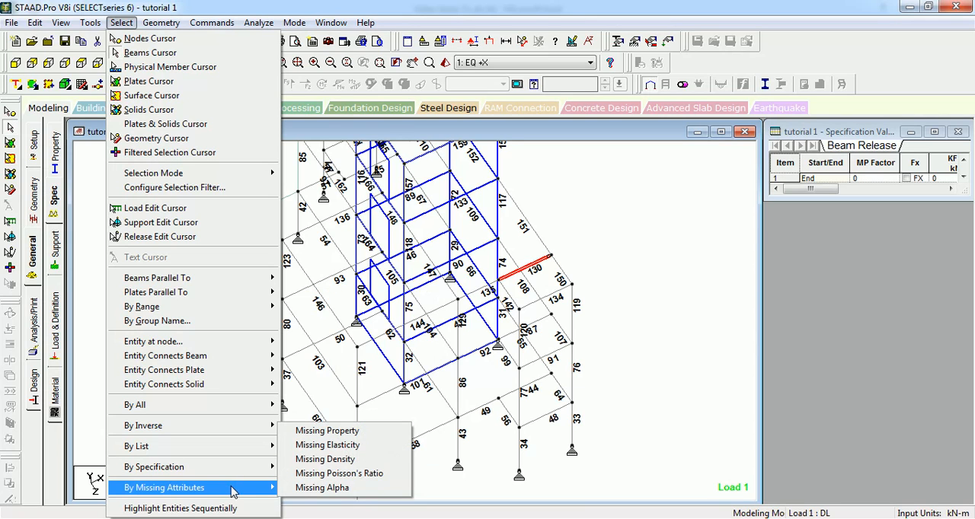
{"action": "left_click", "coordinate": [327, 431]}
{"action": "left_click", "coordinate": [561, 298]}
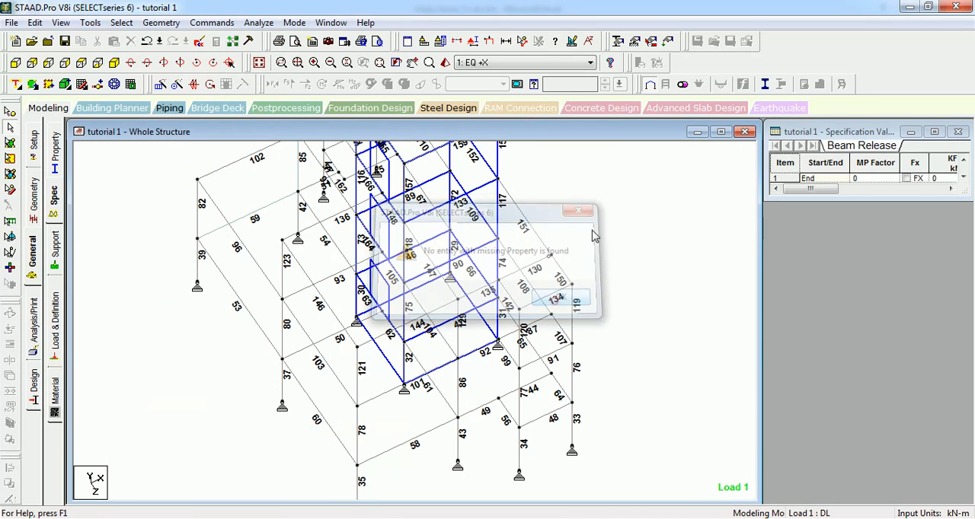
{"action": "left_click", "coordinate": [603, 210]}
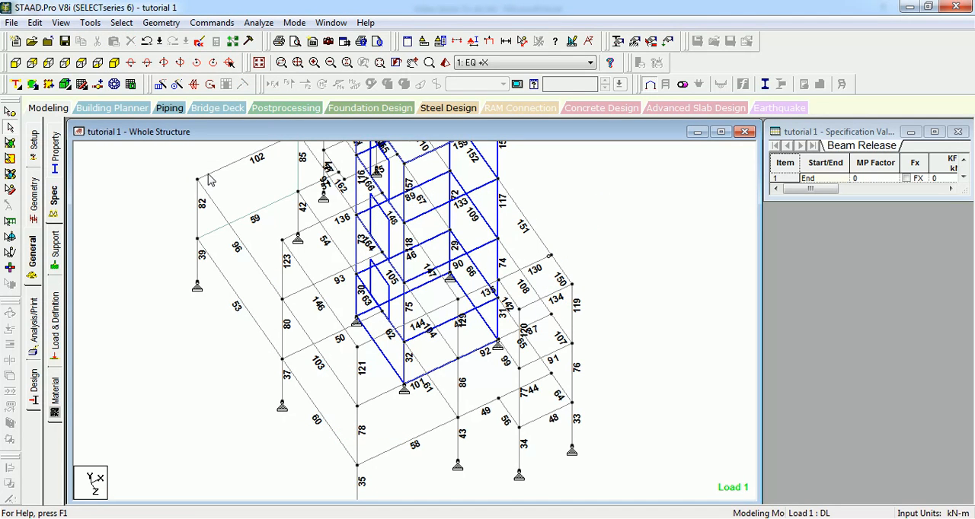
Step: Check the model for entities with missing elasticity, using selection by missing attributes
{"action": "left_click", "coordinate": [121, 22]}
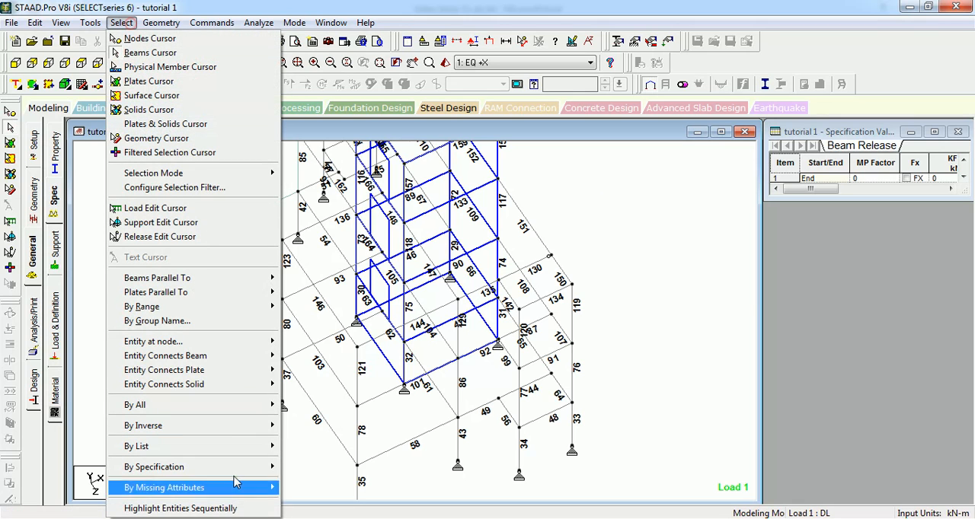
{"action": "left_click", "coordinate": [237, 489]}
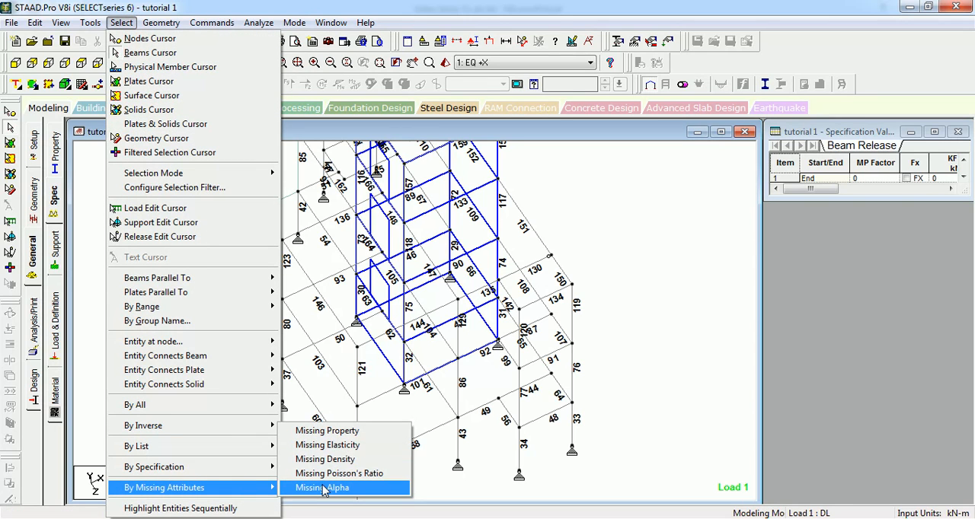
{"action": "left_click", "coordinate": [335, 447]}
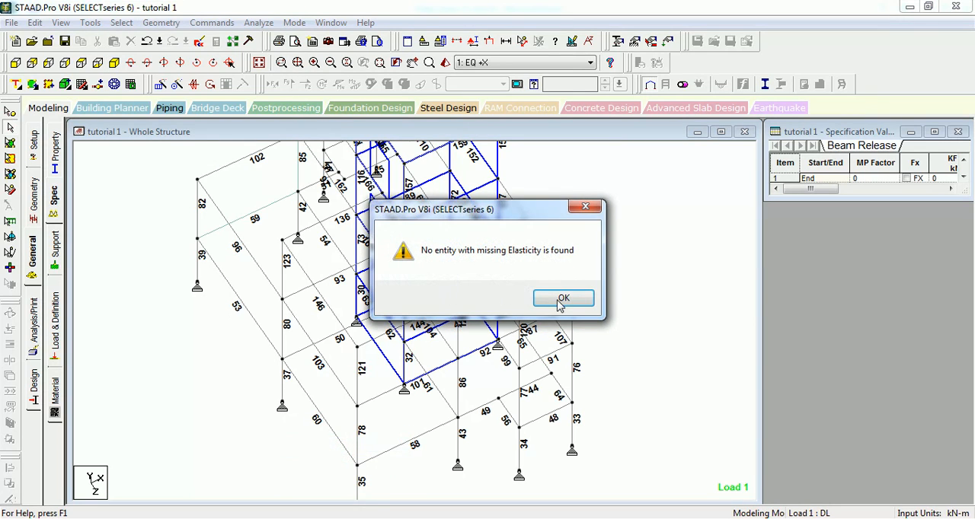
{"action": "left_click", "coordinate": [563, 300]}
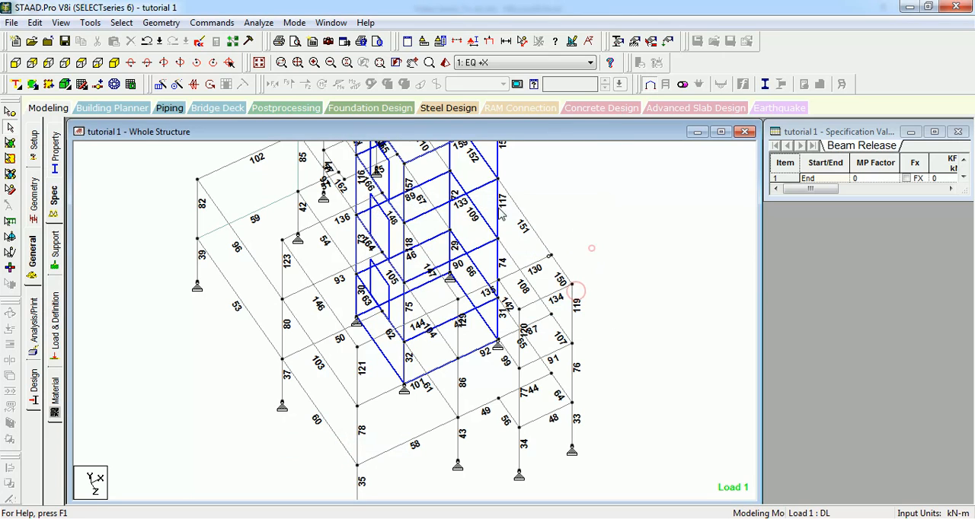
Step: Start highlighting the entities sequentially, beginning with beams, and decline the auto save
{"action": "left_click", "coordinate": [127, 28]}
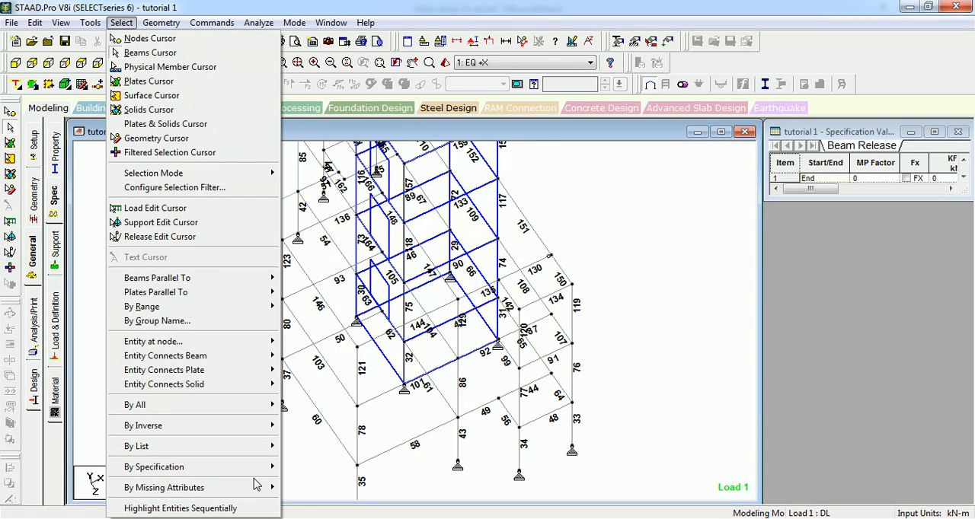
{"action": "left_click", "coordinate": [208, 510]}
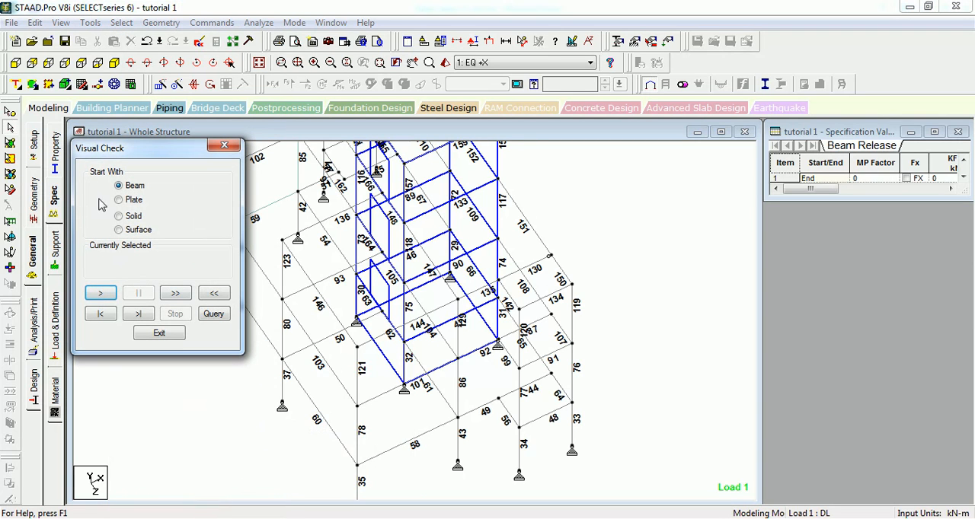
{"action": "middle_click_drag", "start_coordinate": [432, 232], "coordinate": [521, 320]}
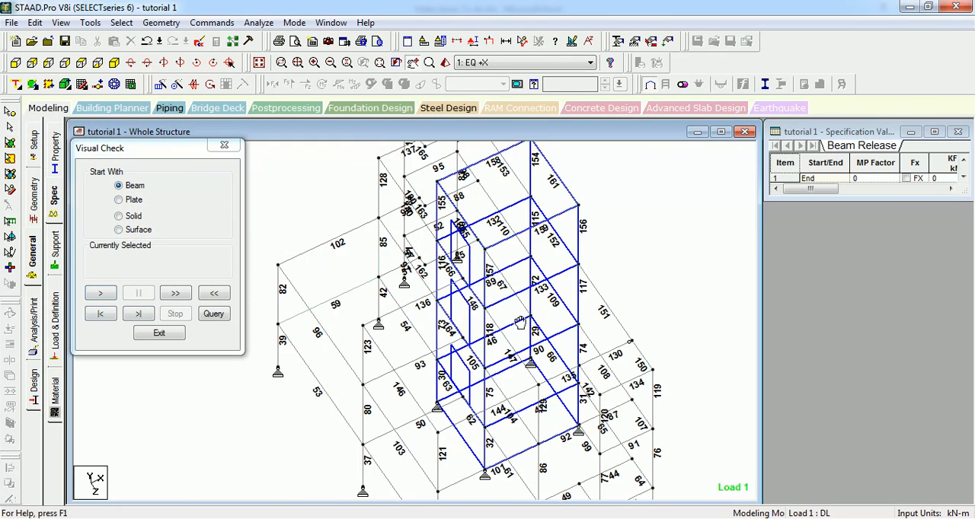
{"action": "scroll", "coordinate": [521, 320], "scroll_direction": "down", "scroll_amount": 1}
{"action": "left_click", "coordinate": [101, 294]}
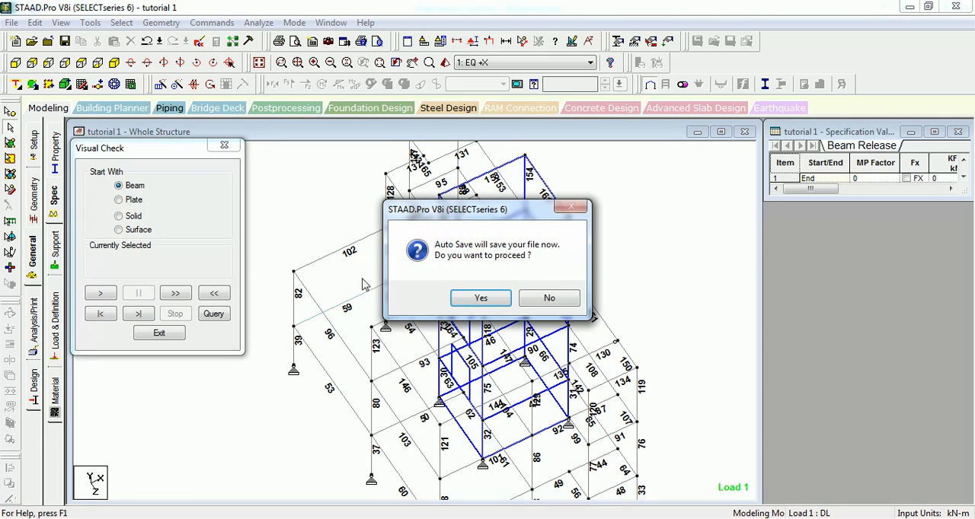
{"action": "left_click", "coordinate": [536, 300]}
{"action": "left_click", "coordinate": [100, 298]}
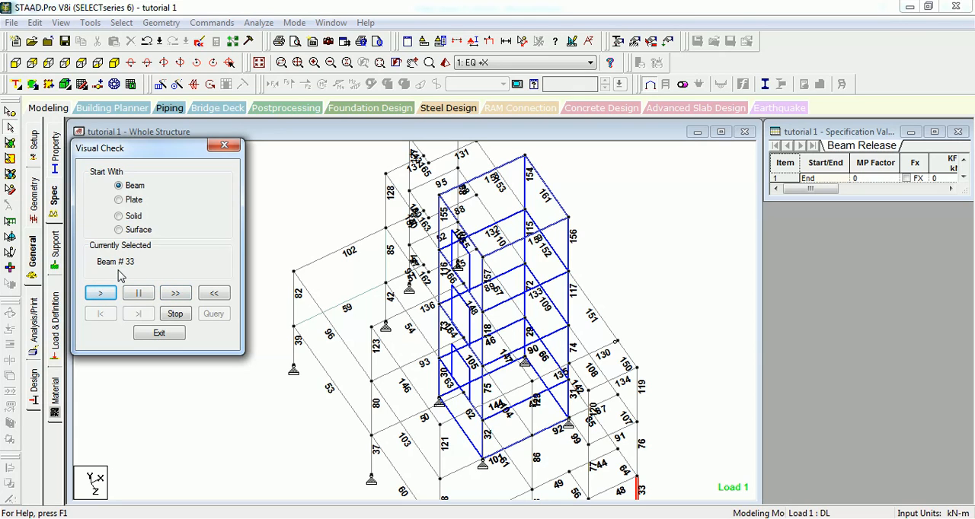
Step: Pause the sequential highlighting at beam 46, query that beam's details, and exit the visual check
{"action": "middle_click_drag", "start_coordinate": [394, 329], "coordinate": [376, 246]}
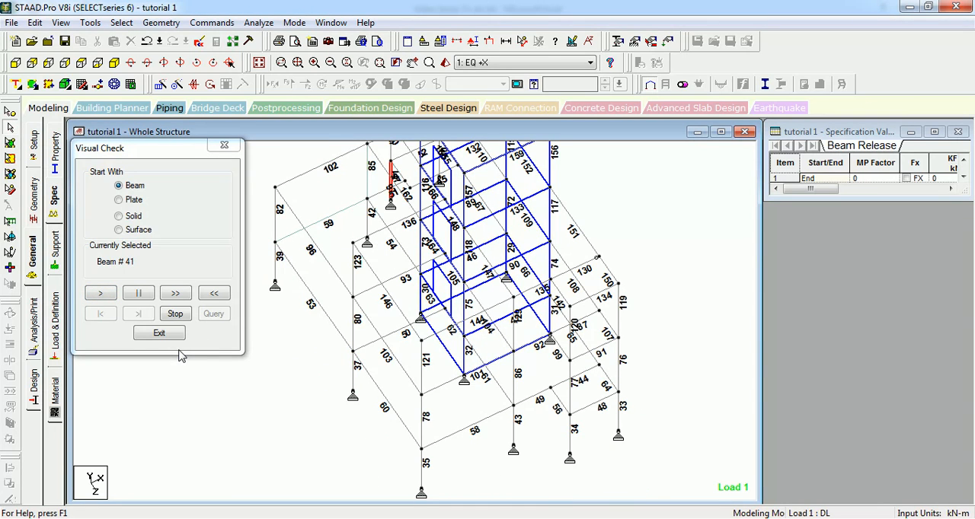
{"action": "left_click", "coordinate": [141, 296]}
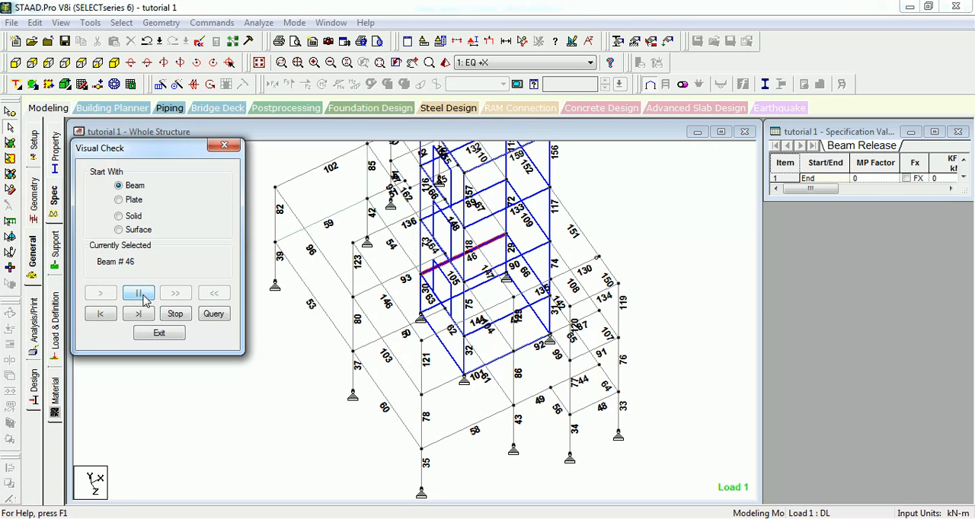
{"action": "left_click", "coordinate": [175, 316]}
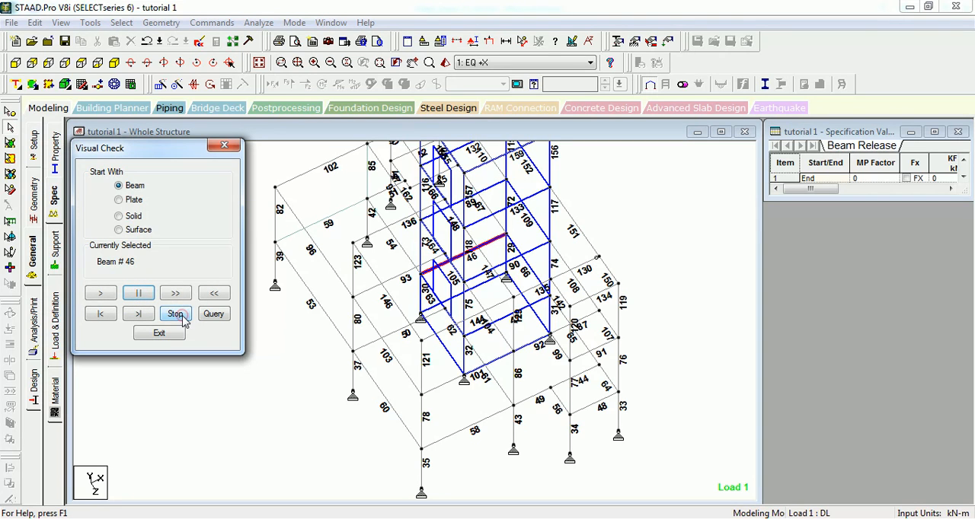
{"action": "left_click", "coordinate": [213, 317]}
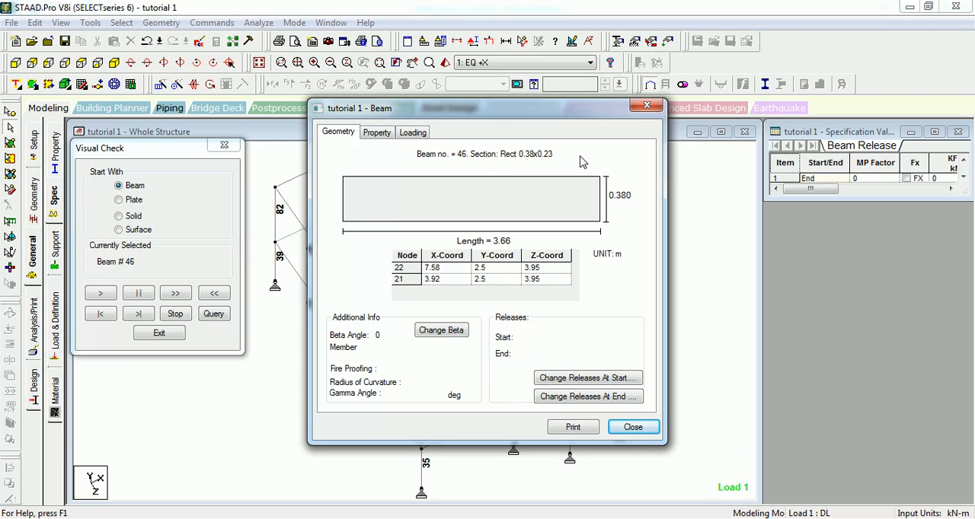
{"action": "left_click", "coordinate": [633, 428]}
{"action": "left_click", "coordinate": [159, 333]}
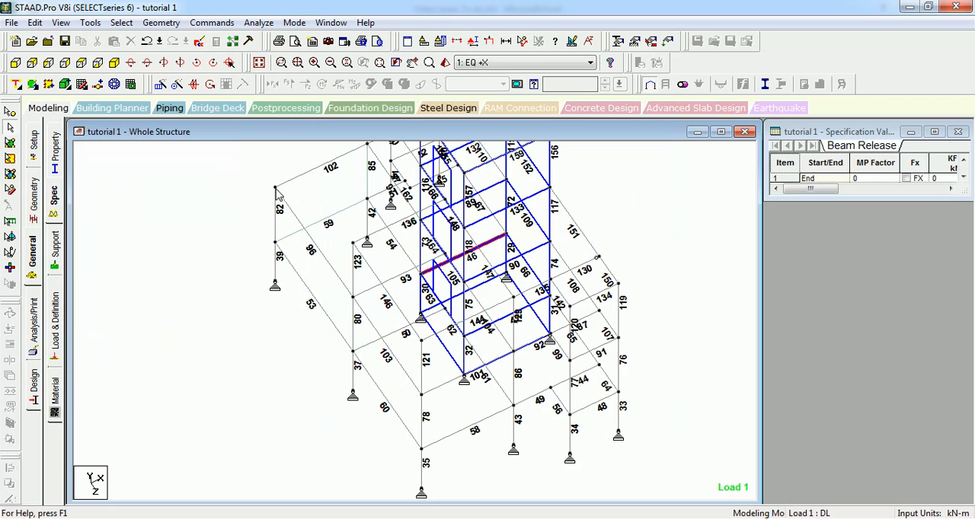
Step: Select nearly all of the building's members with a selection window and clear the selection again
{"action": "scroll", "coordinate": [278, 197], "scroll_direction": "down", "scroll_amount": 4}
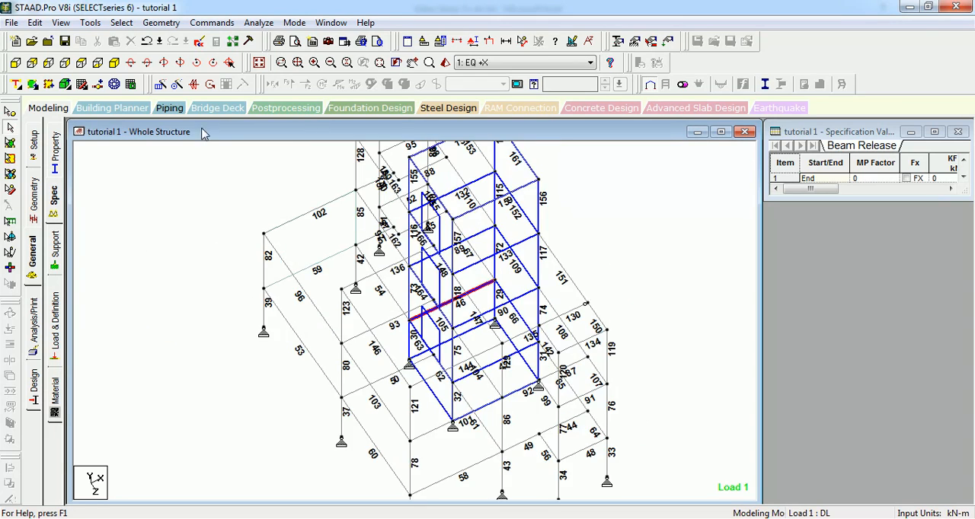
{"action": "left_click", "coordinate": [256, 221]}
{"action": "left_click_drag", "start_coordinate": [585, 153], "coordinate": [294, 418]}
{"action": "left_click", "coordinate": [131, 23]}
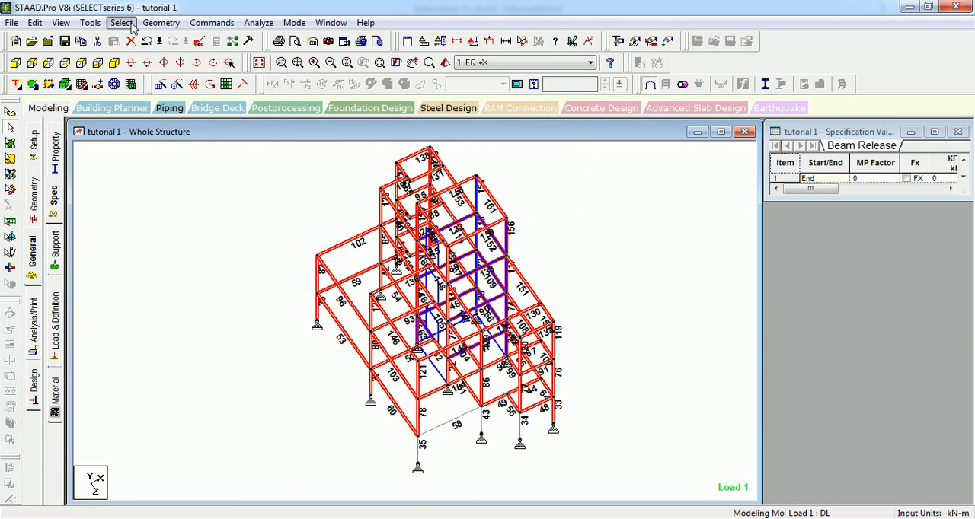
{"action": "mouse_move", "coordinate": [211, 431]}
{"action": "left_click", "coordinate": [361, 415]}
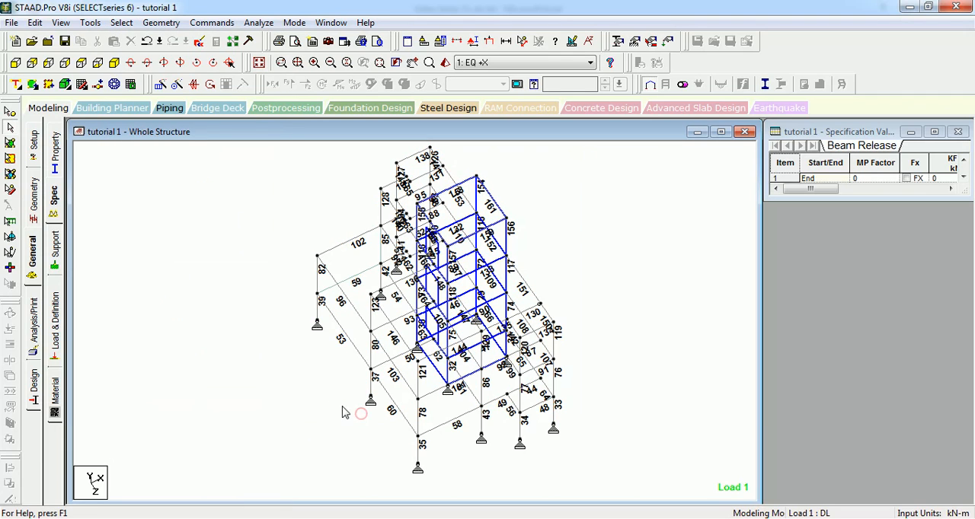